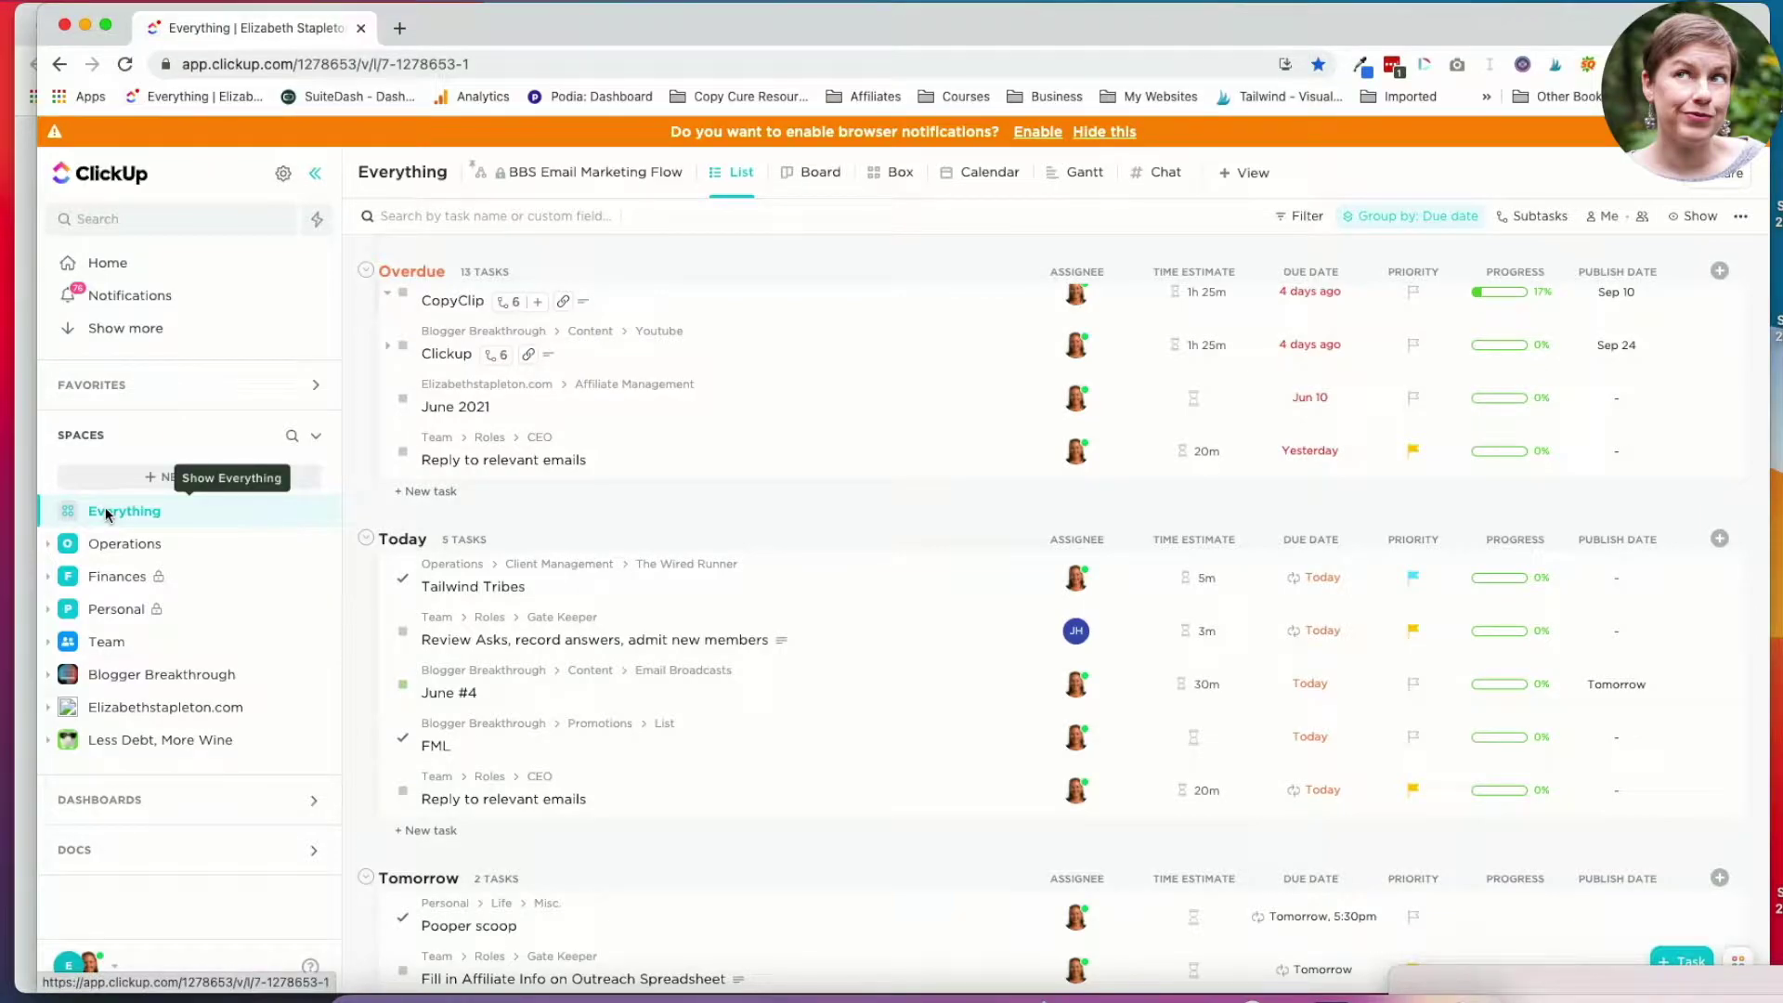
Look over the workspace and account options, including workspace settings, then close them.
{"action": "left_click", "coordinate": [92, 973]}
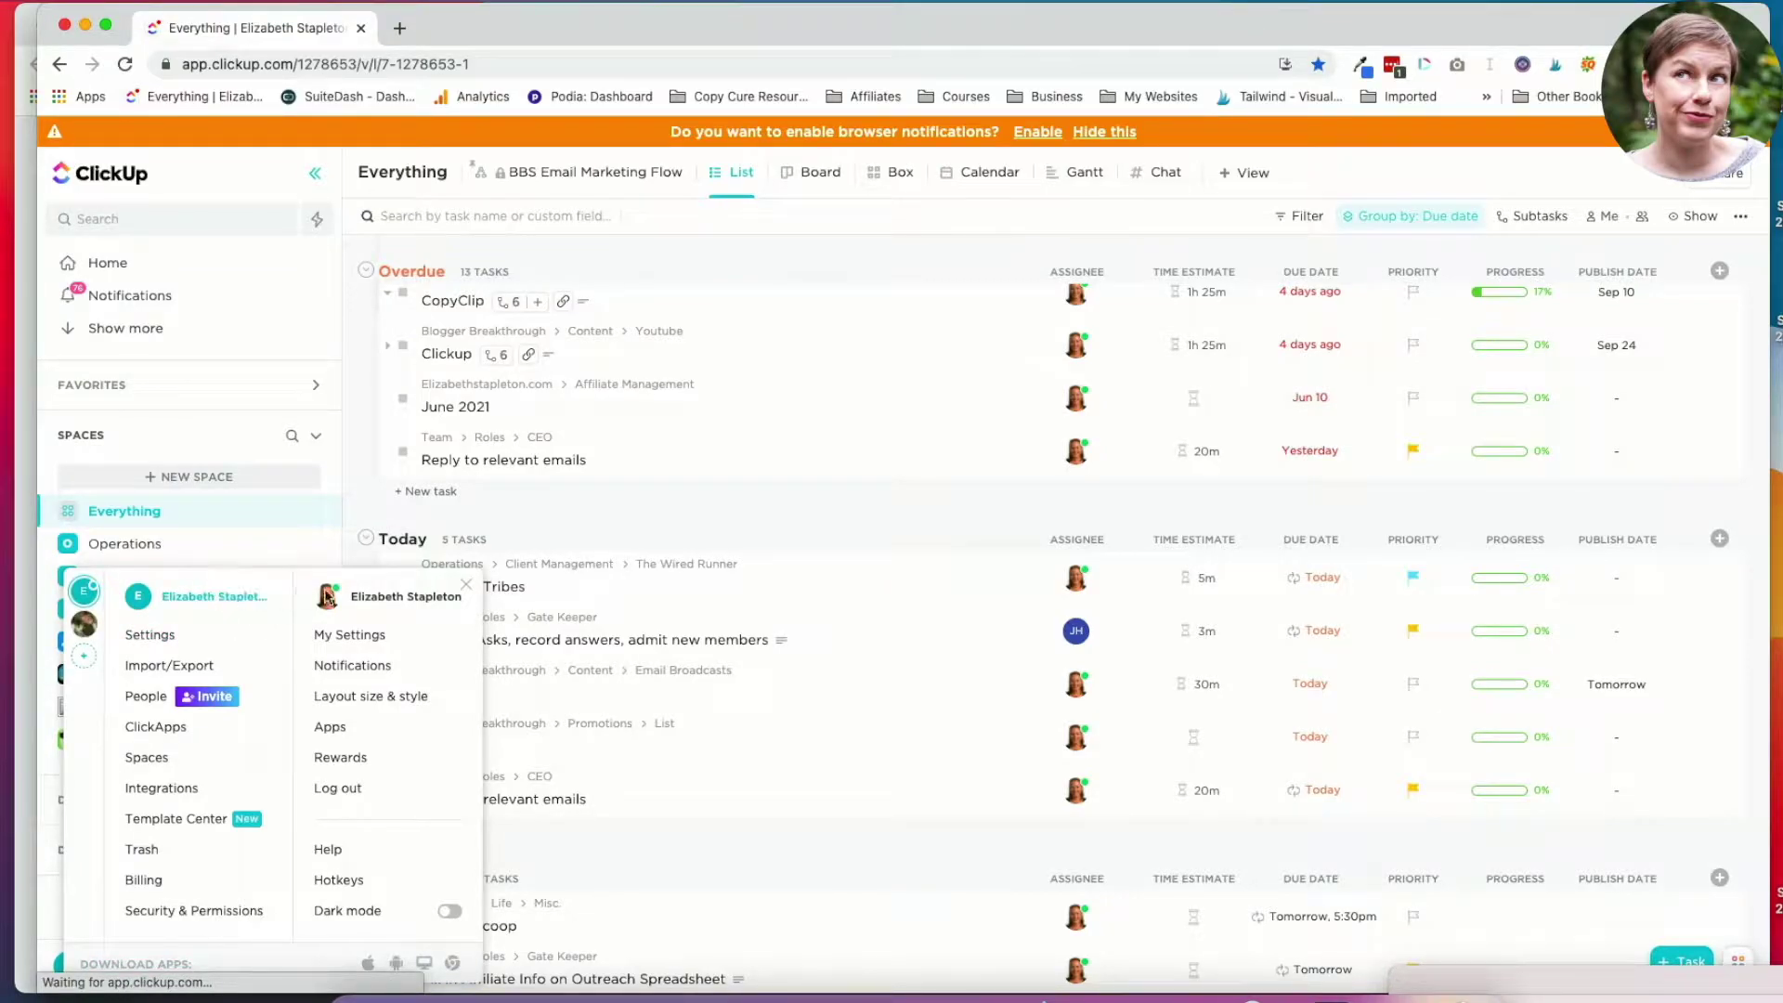
{"action": "left_click", "coordinate": [174, 641]}
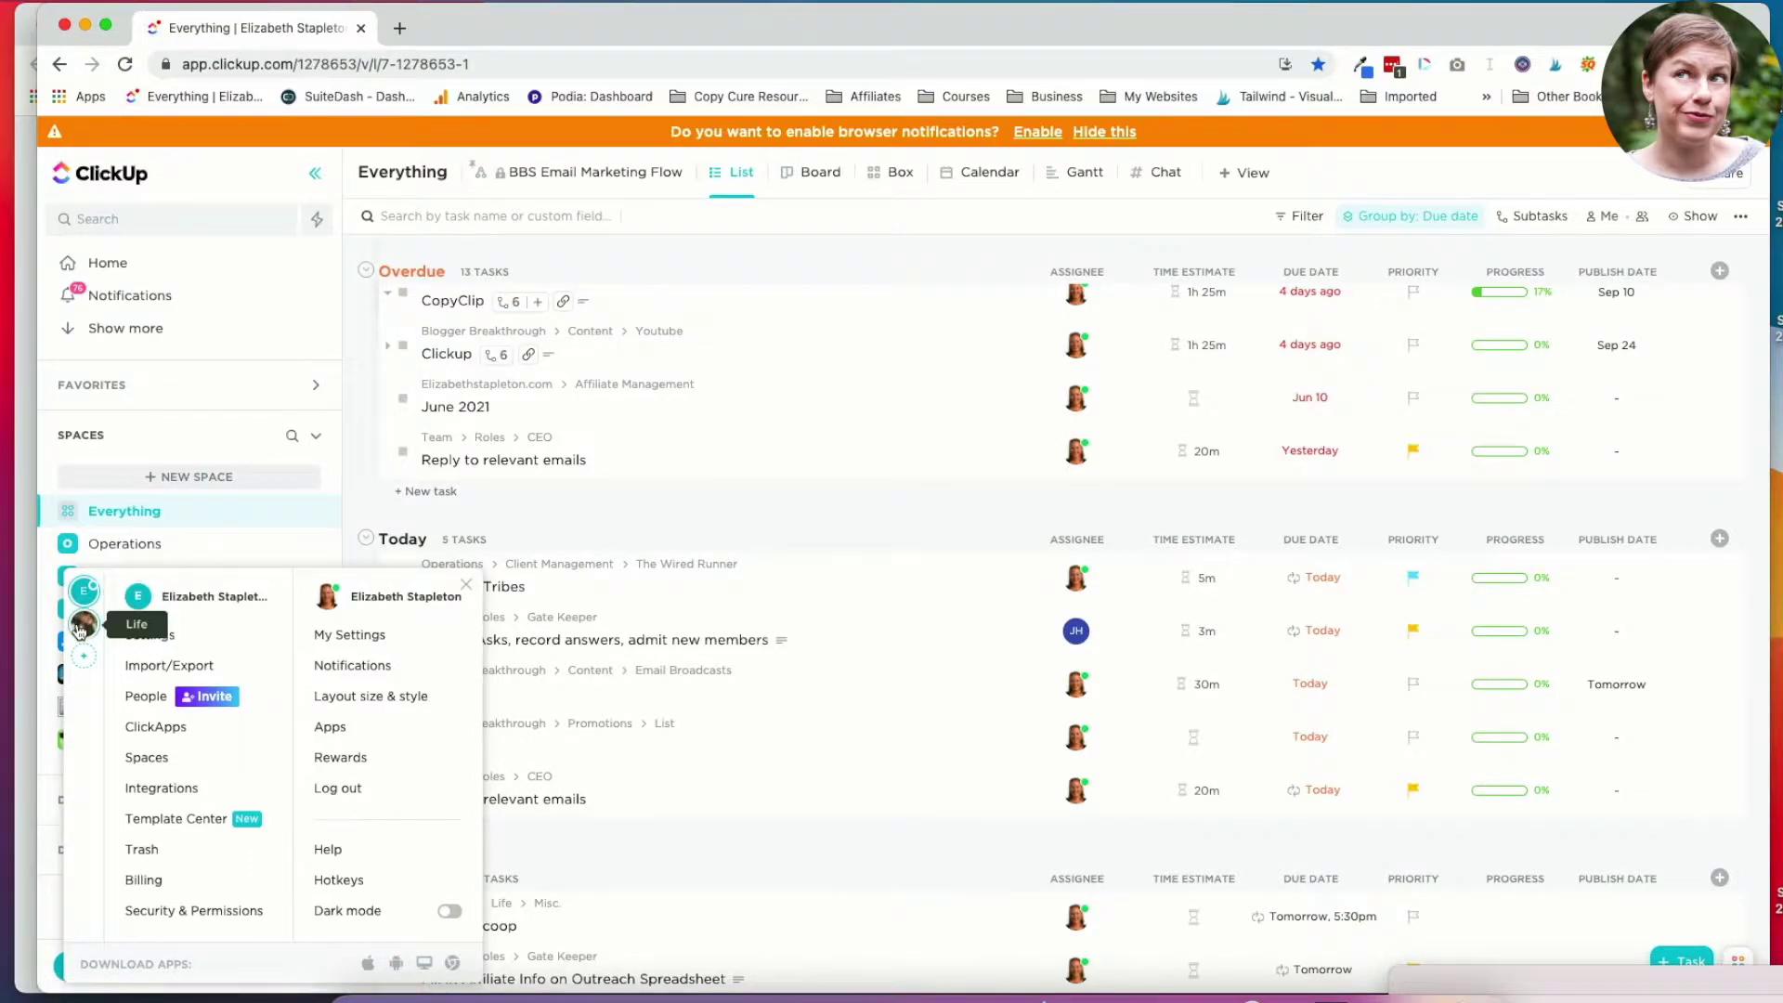
{"action": "left_click", "coordinate": [90, 957]}
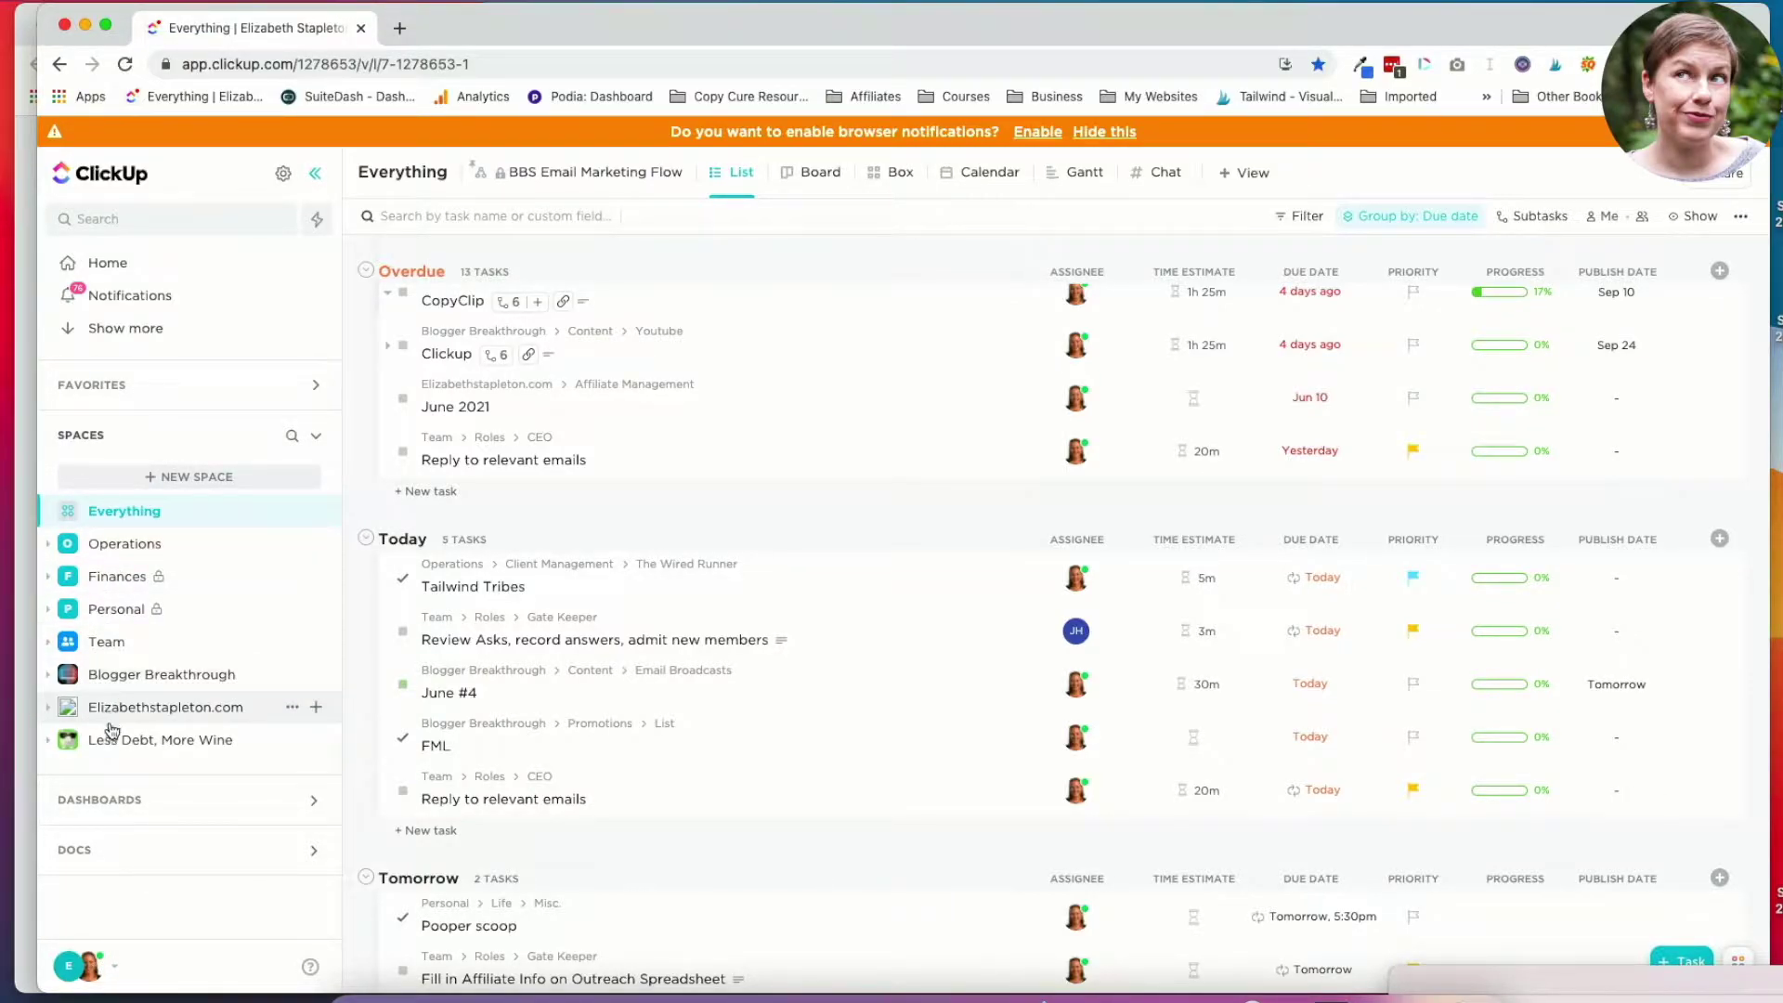
Peek inside the Team and Operations spaces, then open the Blogger Breakthrough space.
{"action": "left_click", "coordinate": [48, 642]}
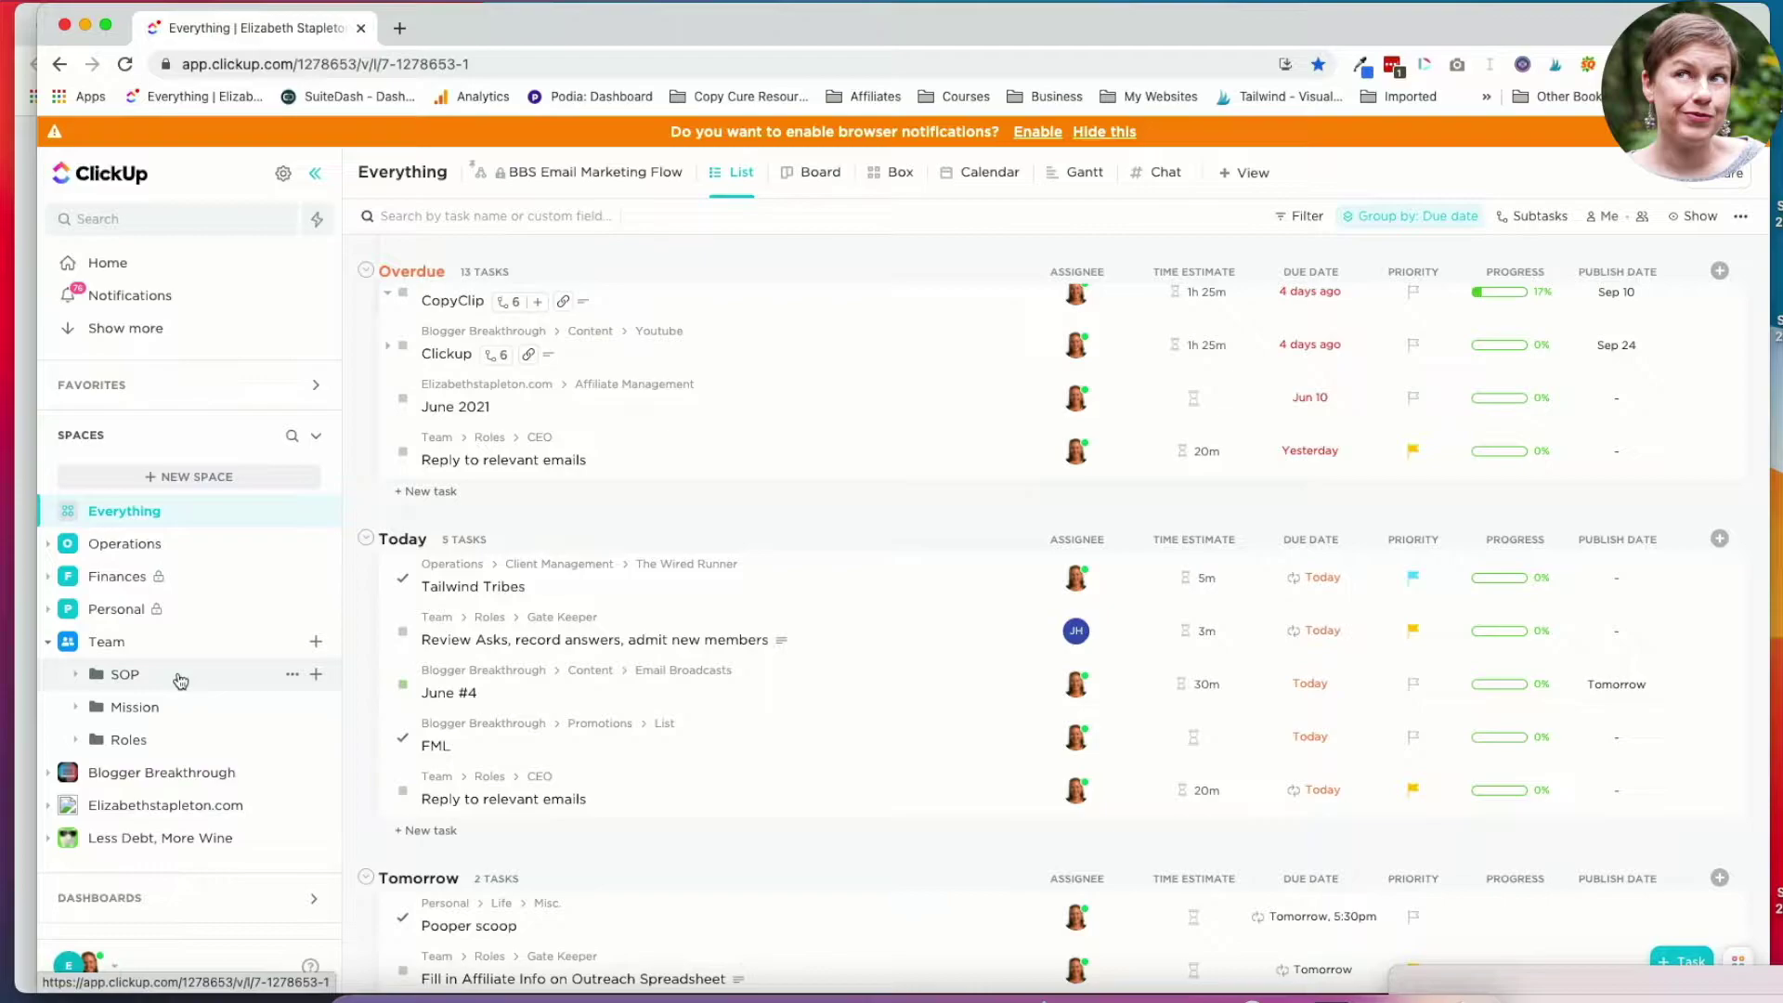
{"action": "left_click", "coordinate": [48, 641]}
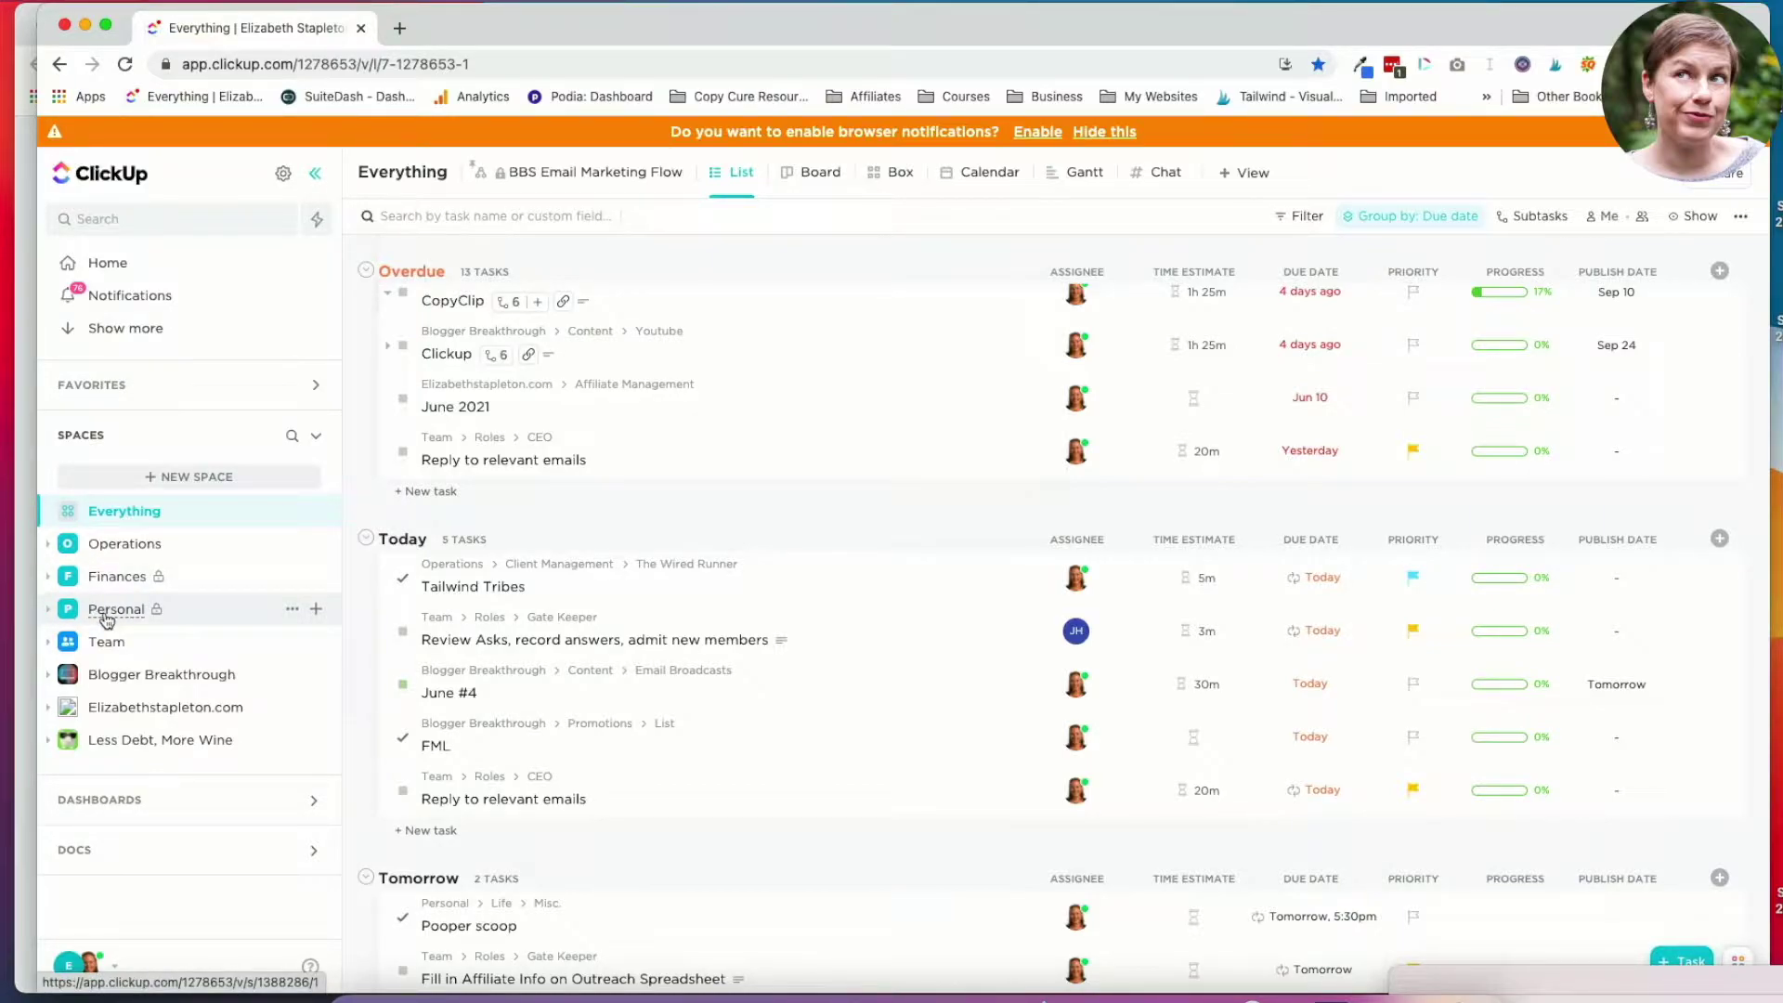
{"action": "left_click", "coordinate": [49, 545]}
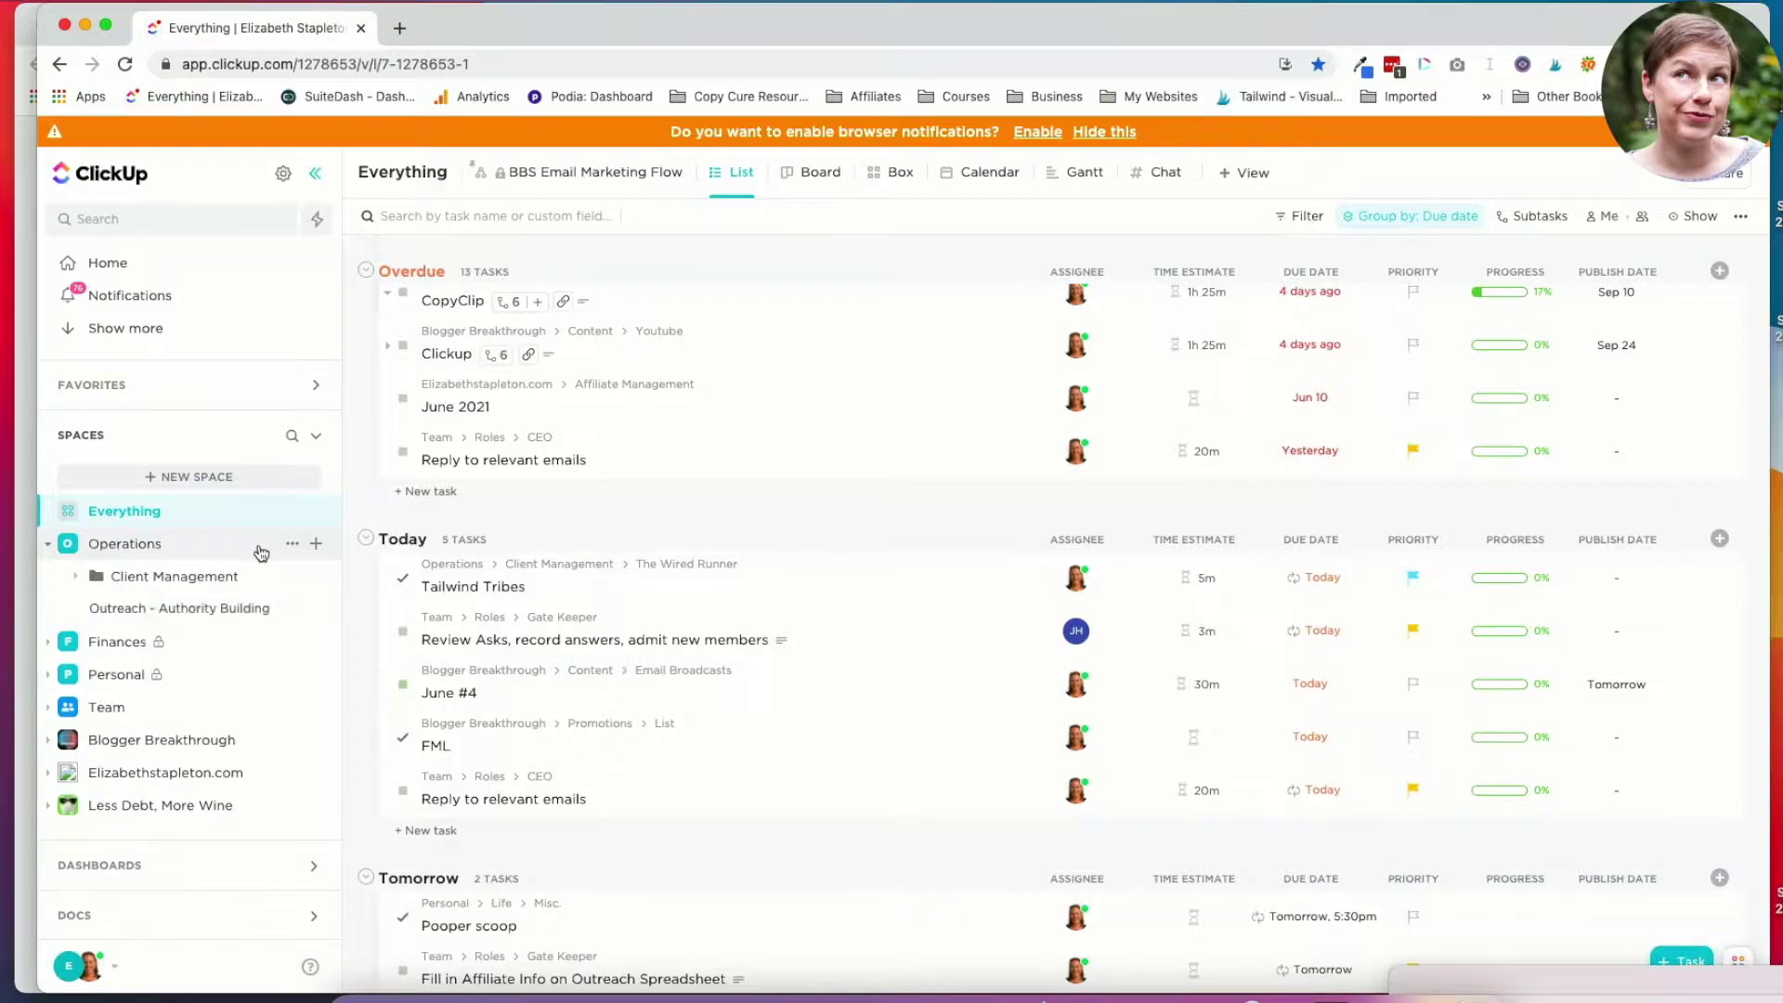
{"action": "left_click", "coordinate": [48, 546]}
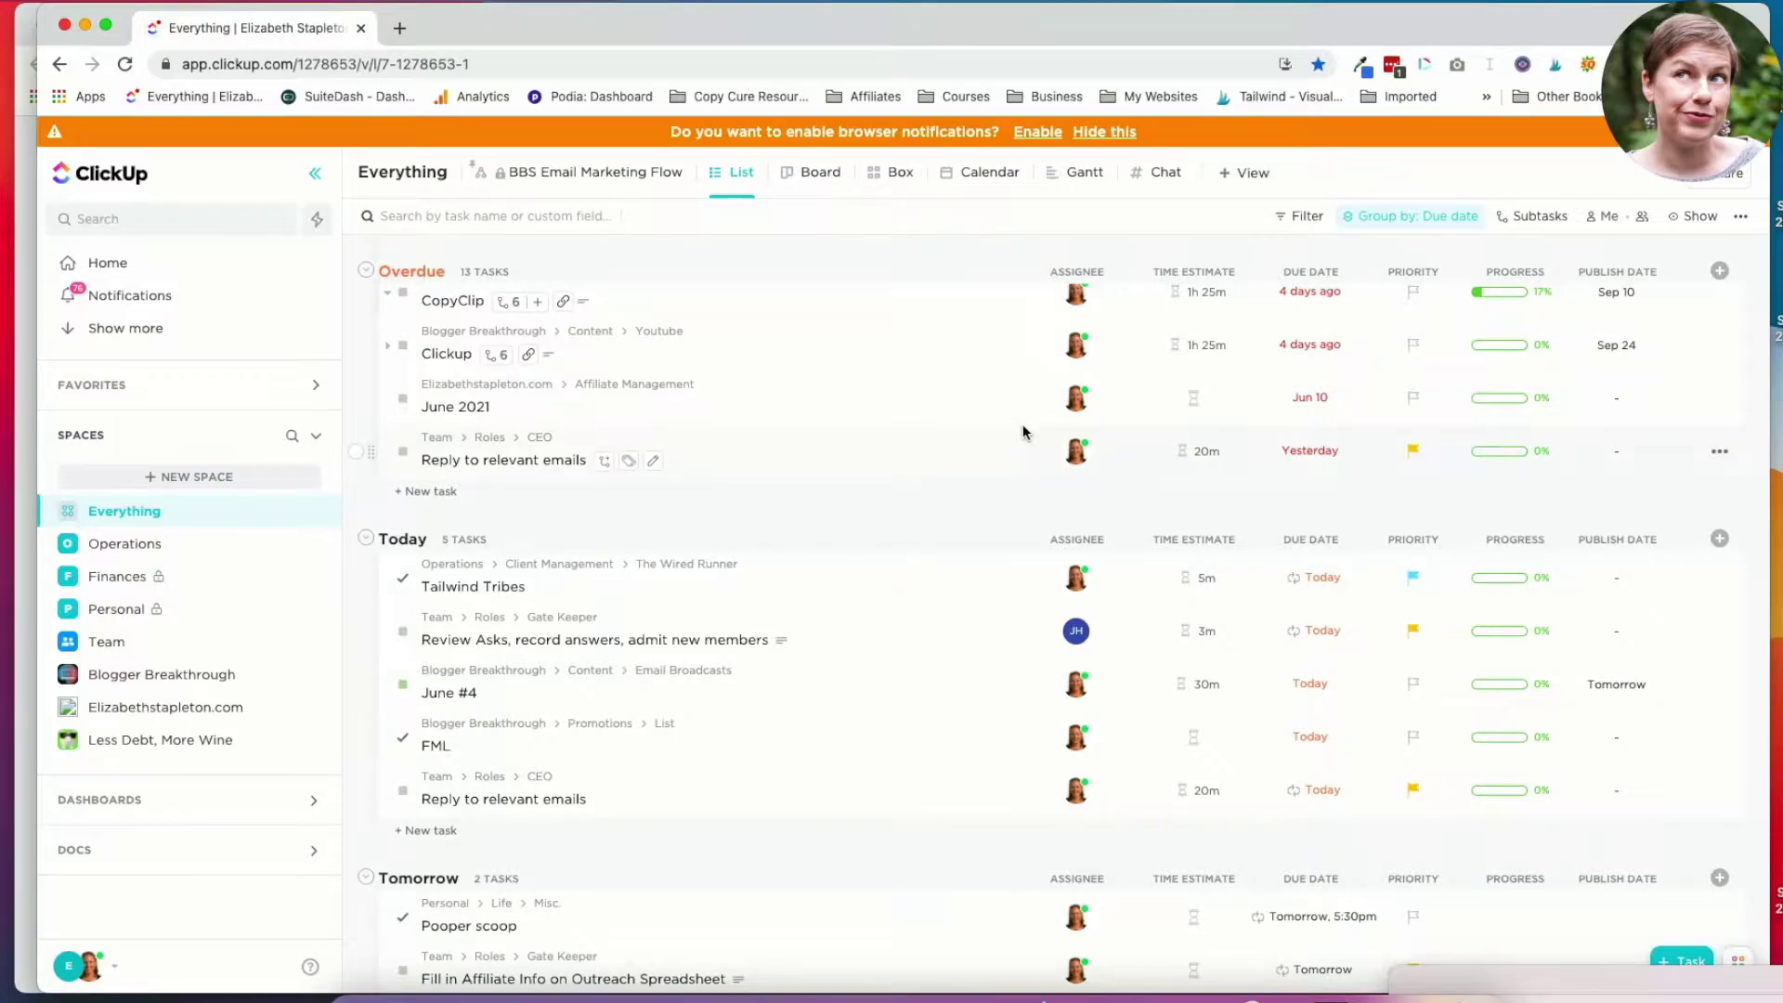
{"action": "scroll", "coordinate": [1022, 432], "scroll_direction": "down", "scroll_amount": 5}
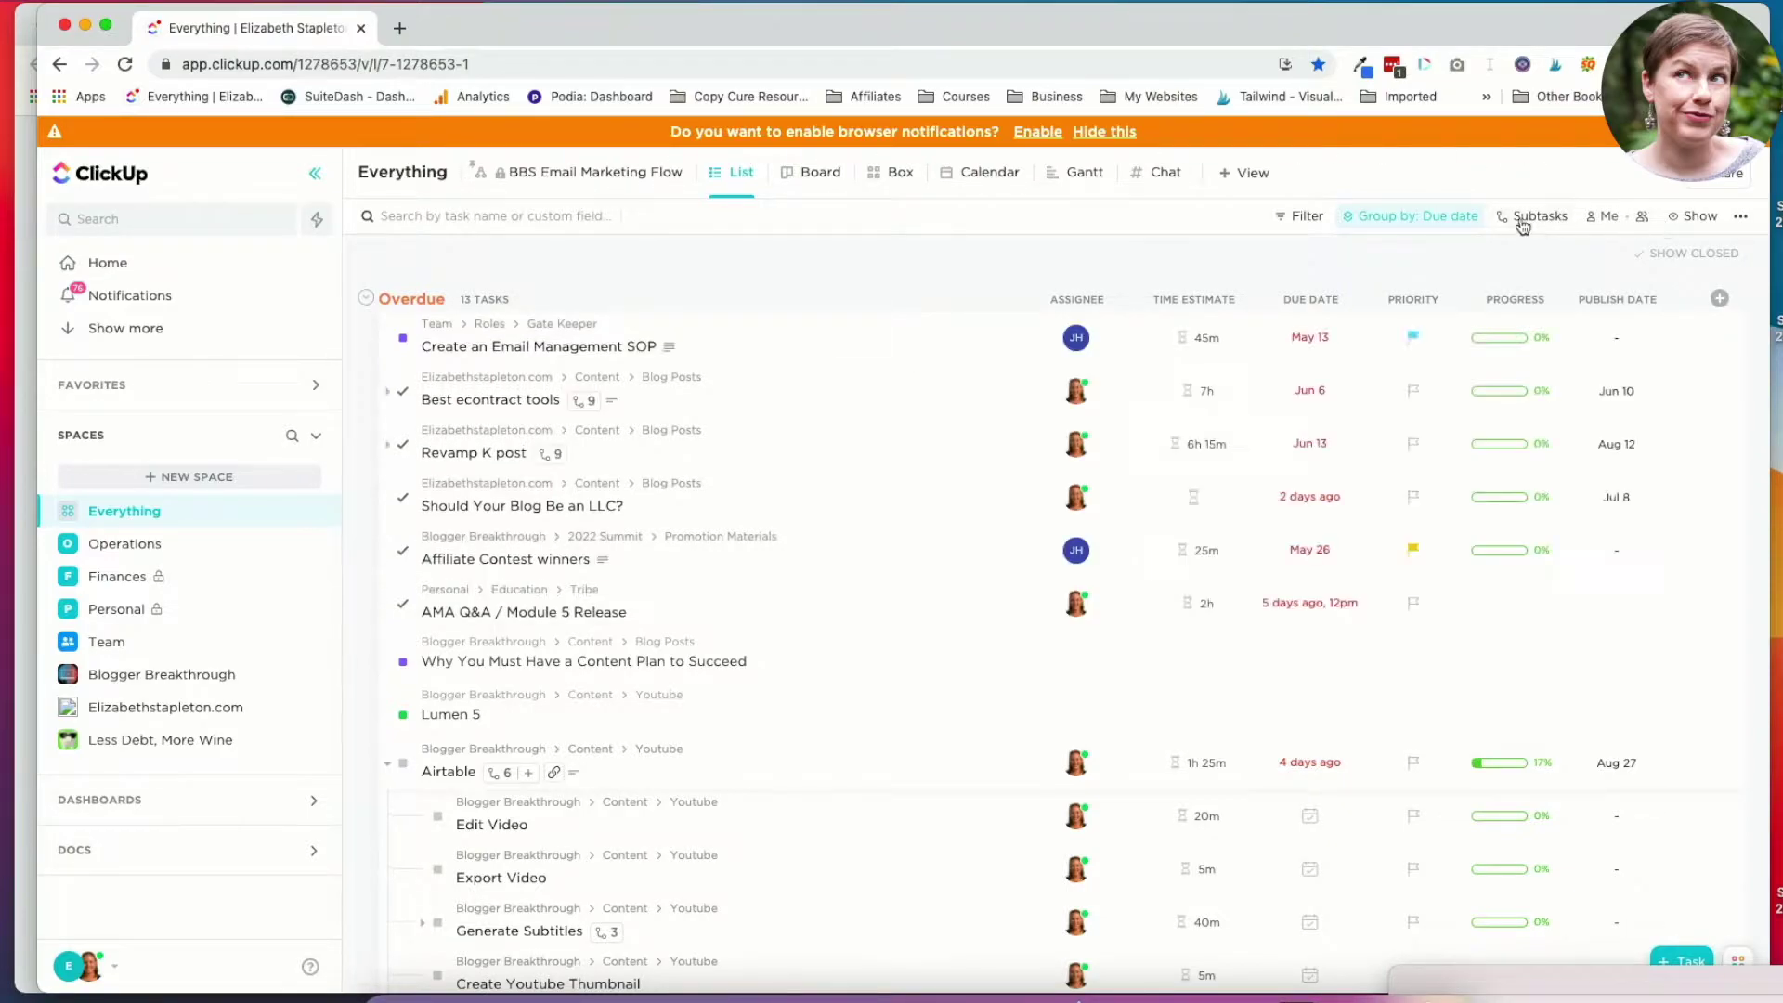
{"action": "left_click", "coordinate": [181, 685]}
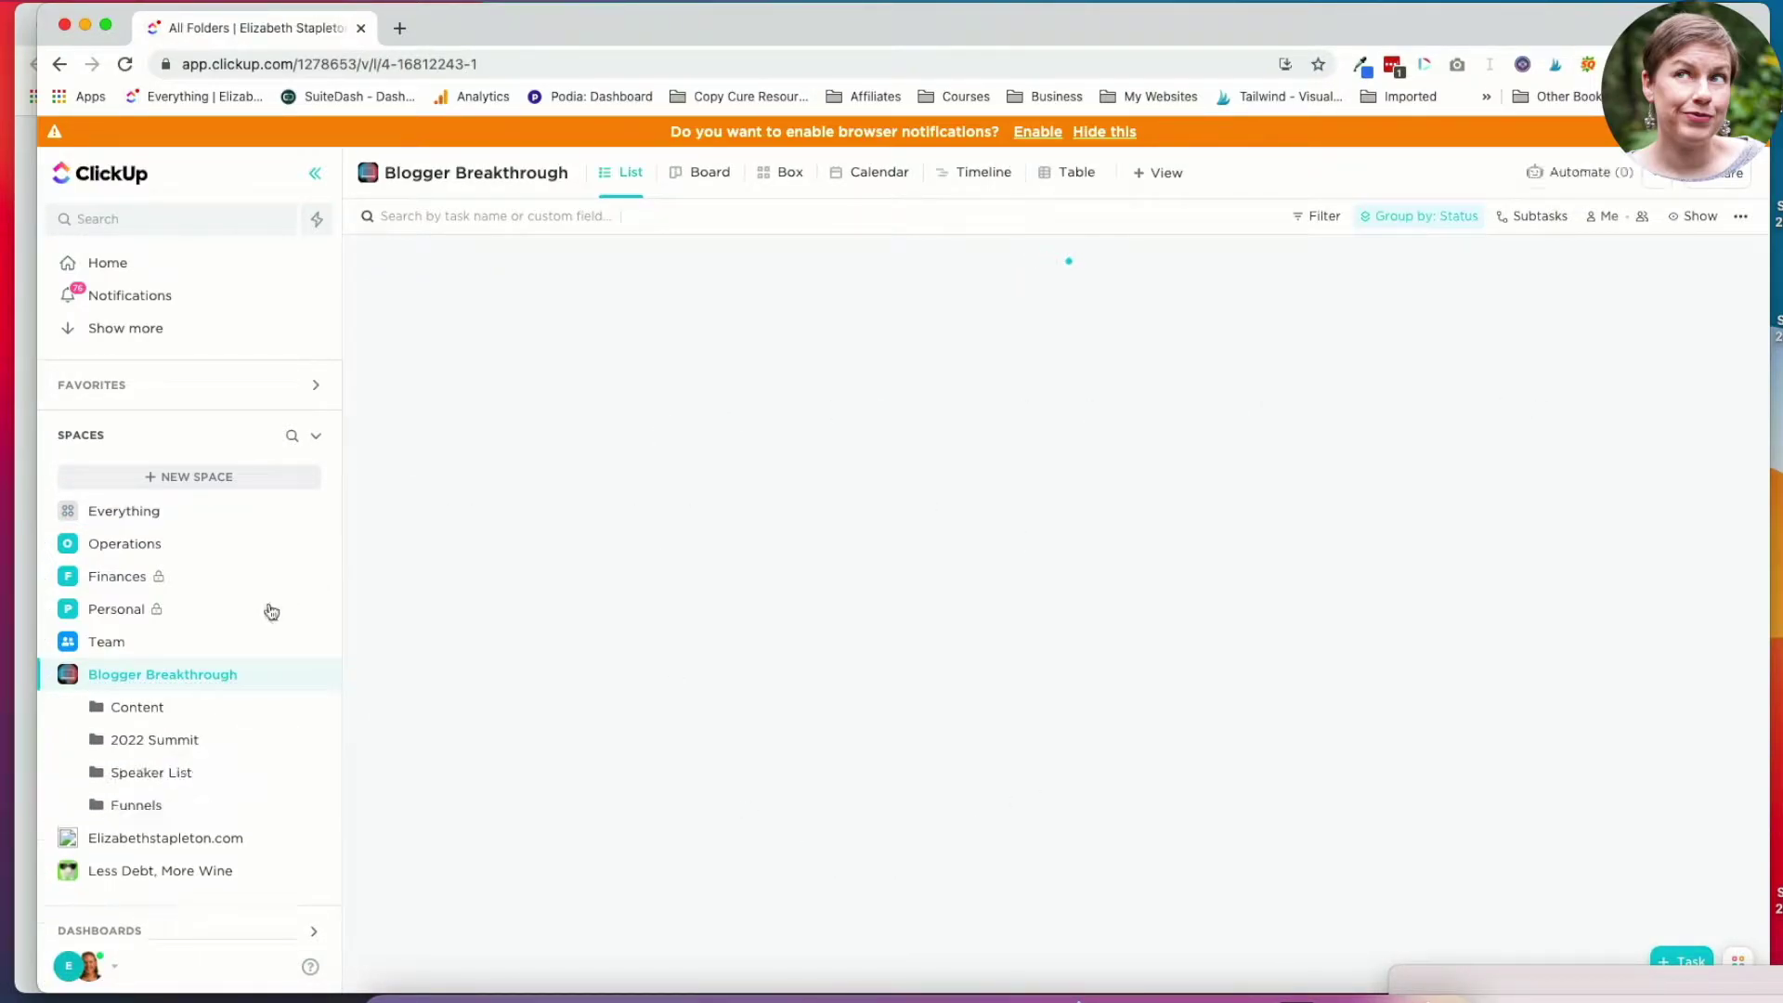
Expand the Content folder and browse its lists: Blog Posts, Guest Posts, Podcast, Youtube and more.
{"action": "scroll", "coordinate": [266, 609], "scroll_direction": "down", "scroll_amount": 1}
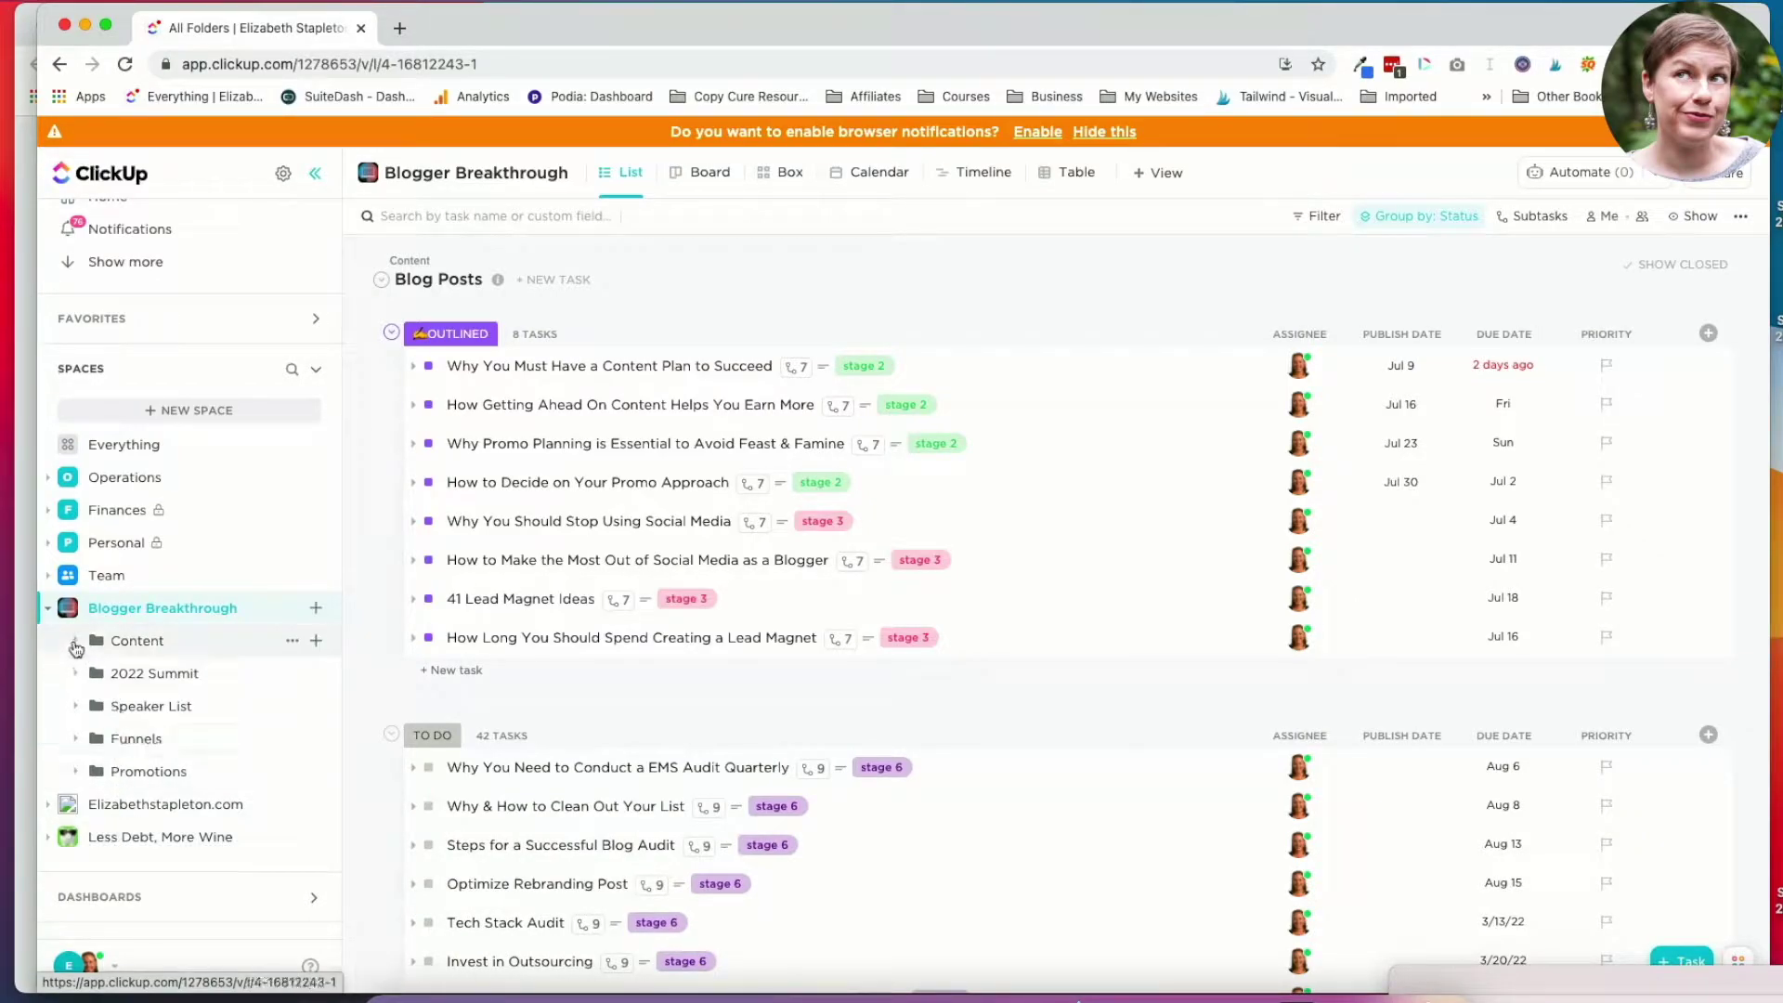
{"action": "left_click", "coordinate": [75, 642]}
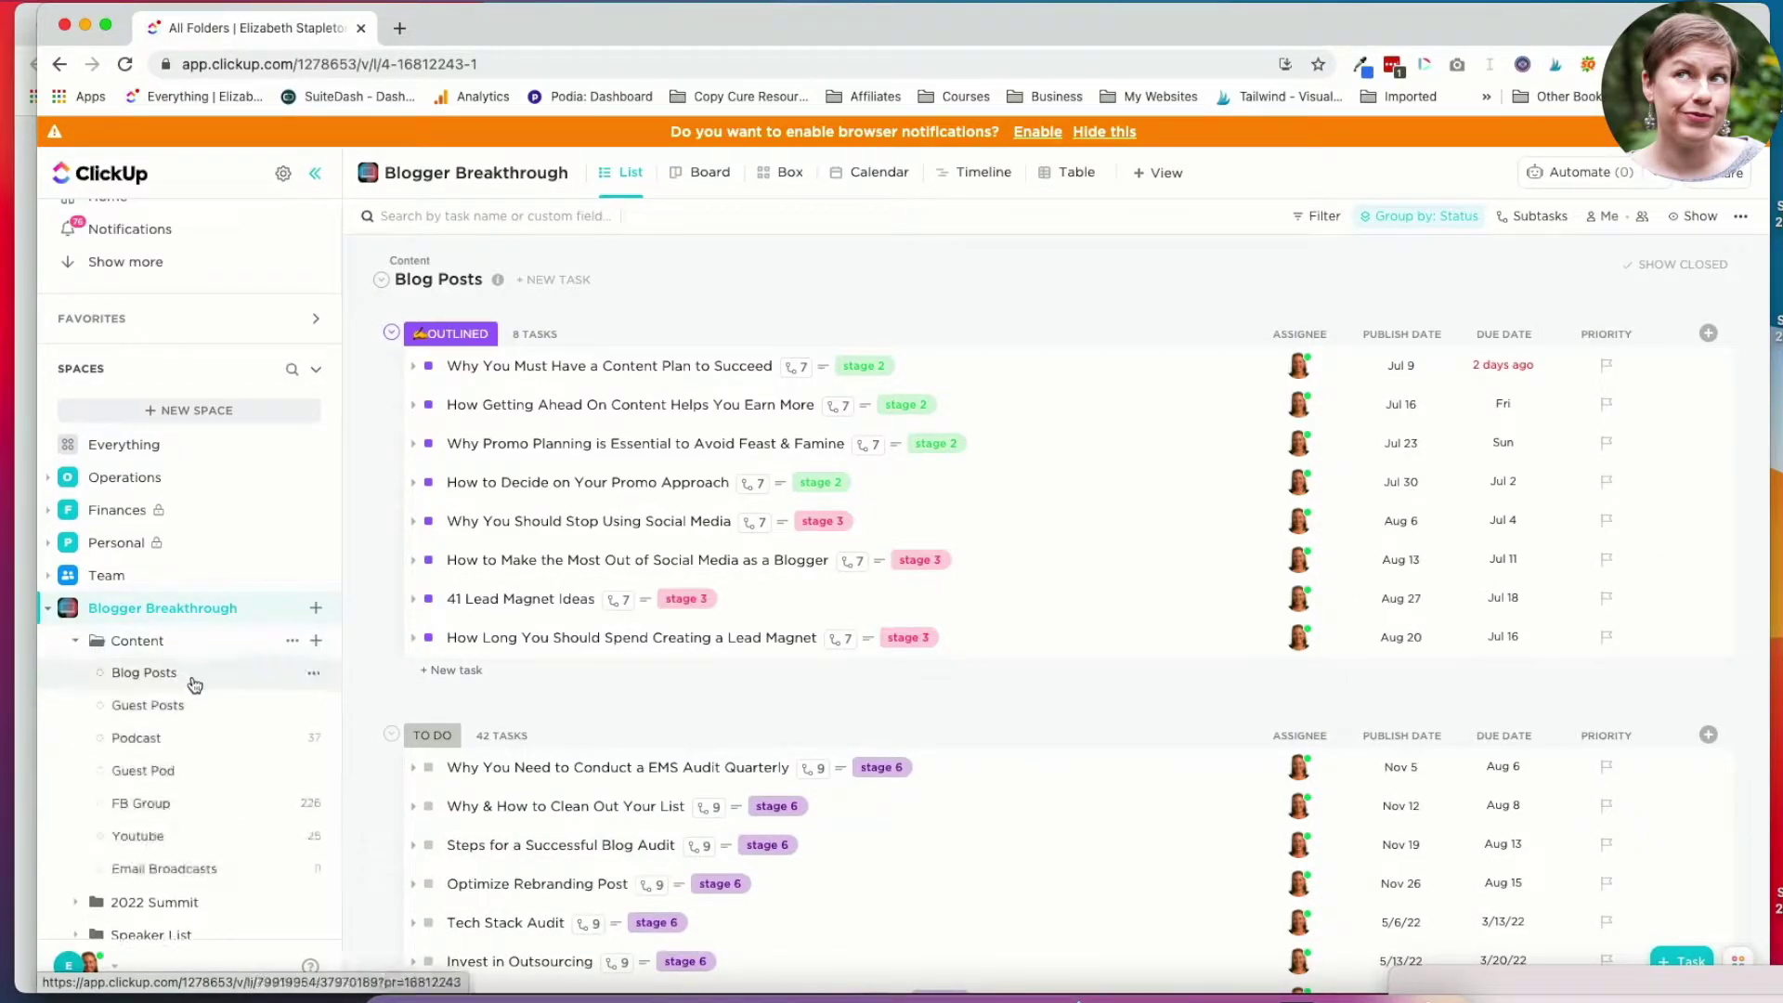
{"action": "scroll", "coordinate": [269, 775], "scroll_direction": "down", "scroll_amount": 1}
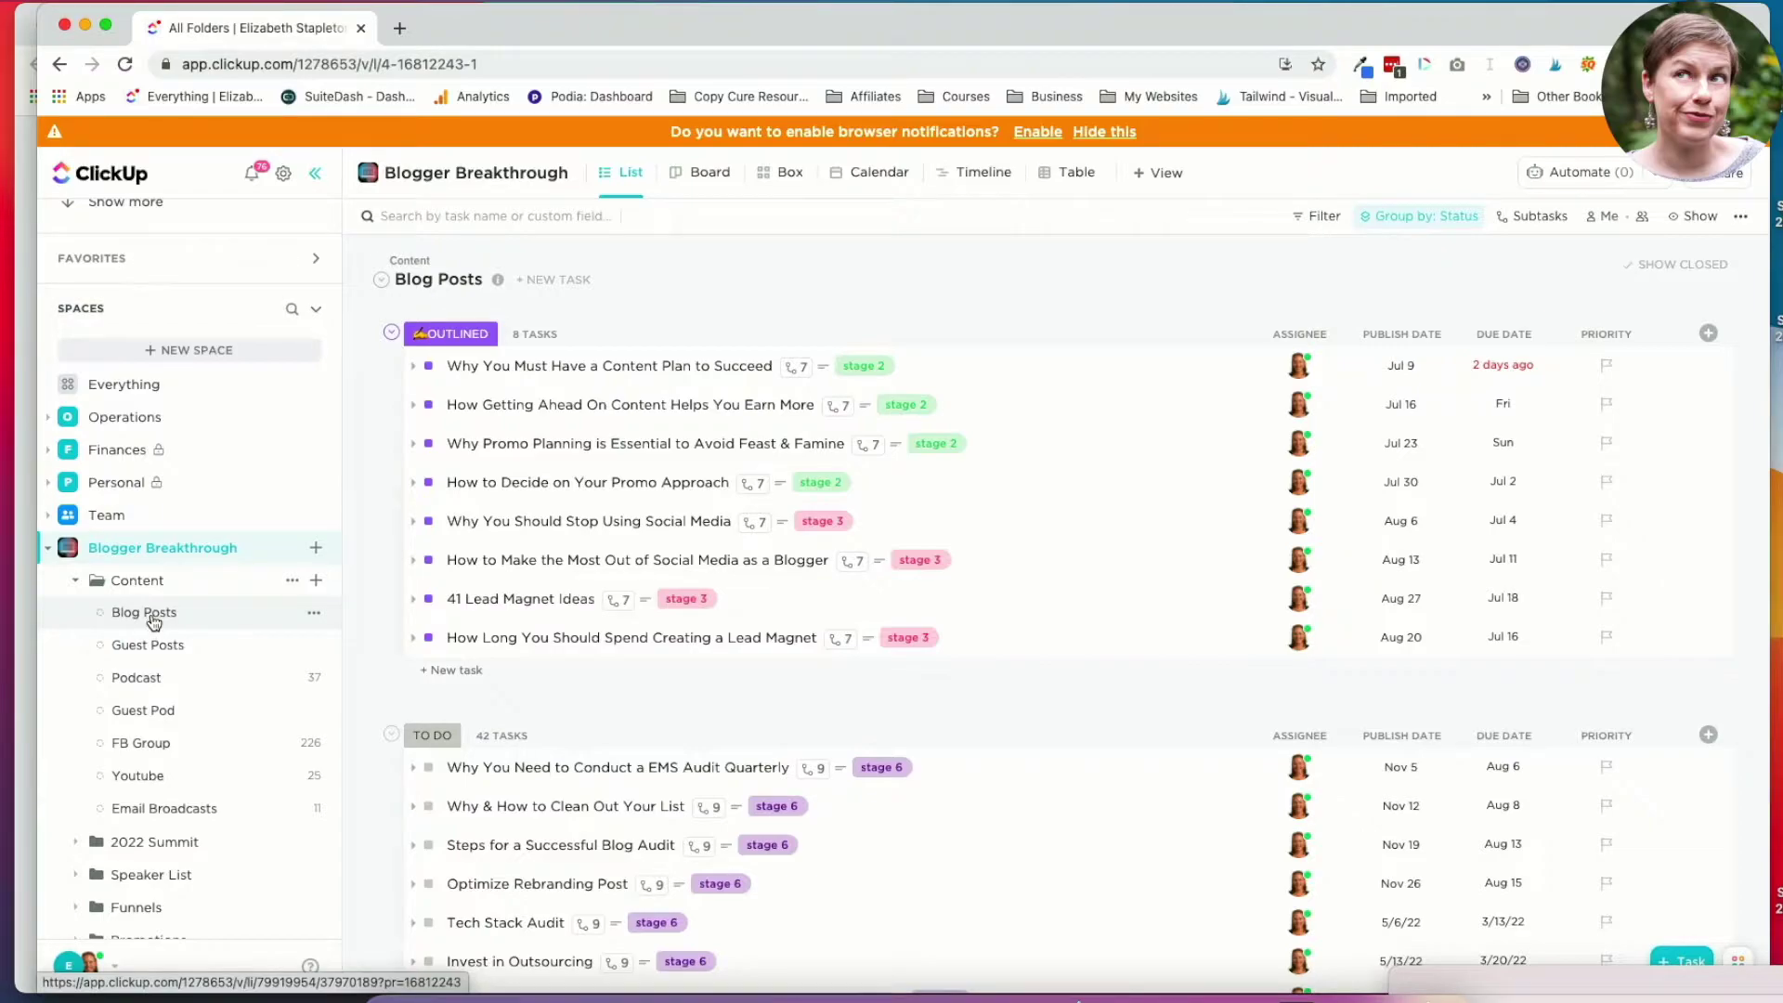
{"action": "scroll", "coordinate": [269, 606], "scroll_direction": "down", "scroll_amount": 4}
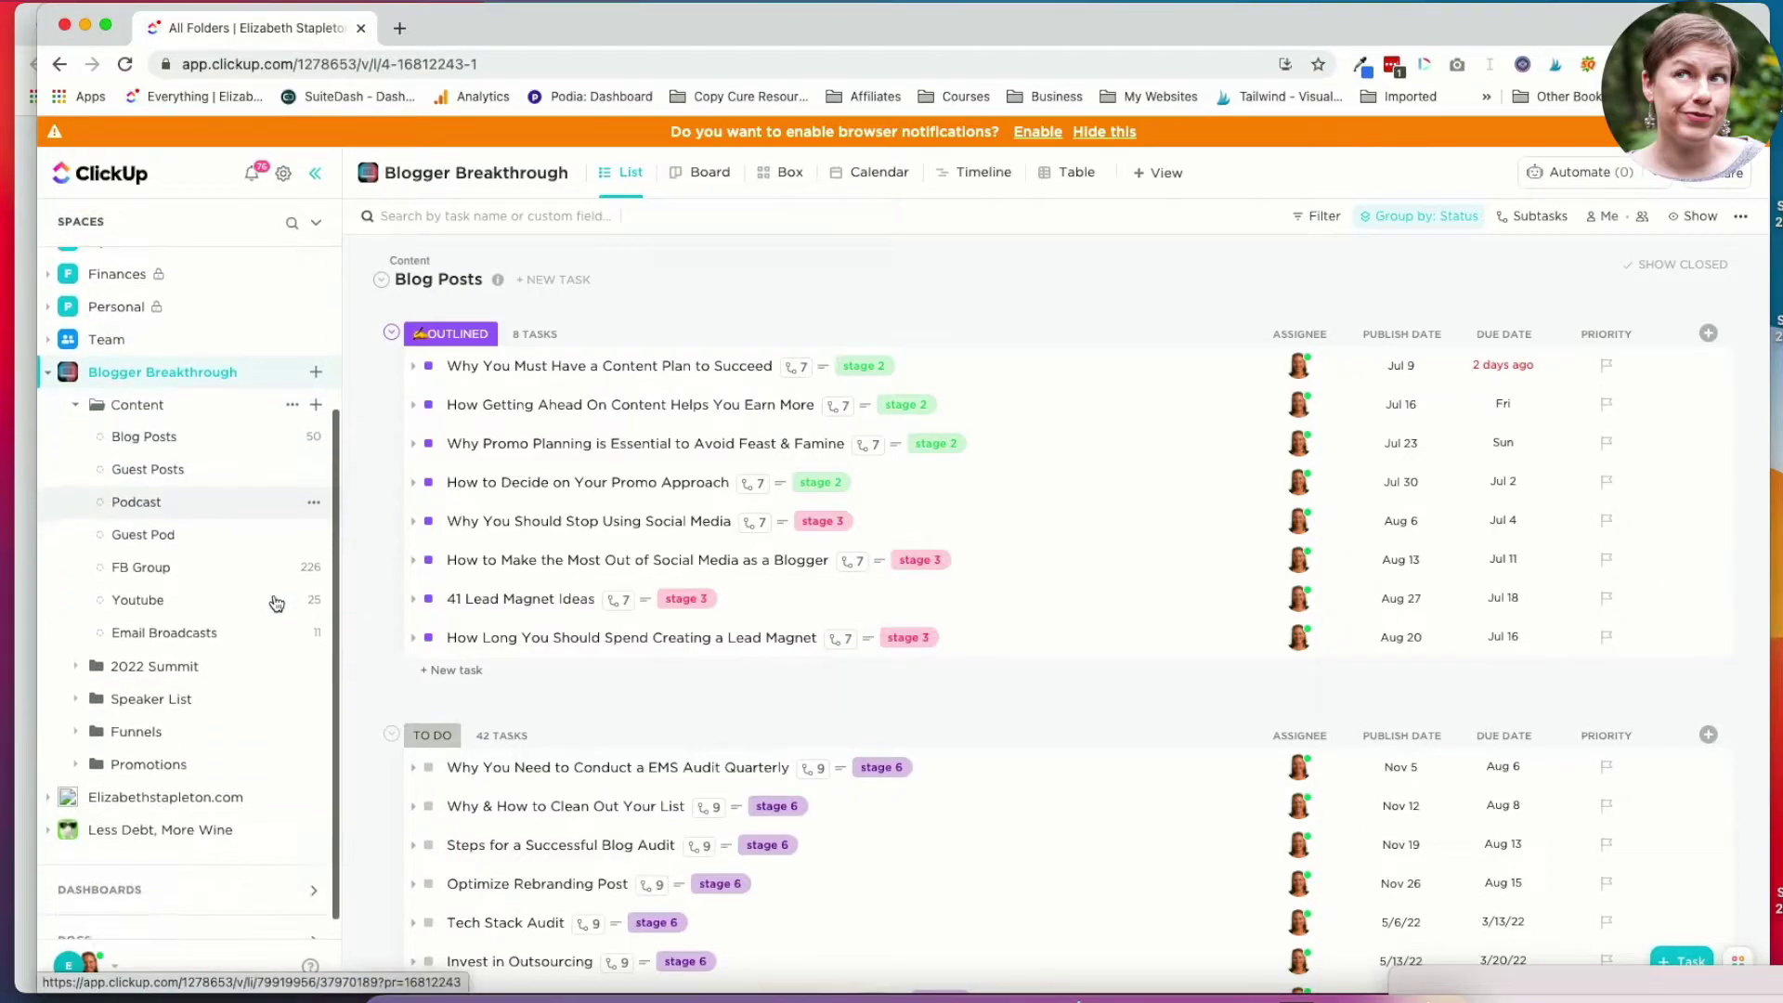
{"action": "scroll", "coordinate": [273, 605], "scroll_direction": "up", "scroll_amount": 3}
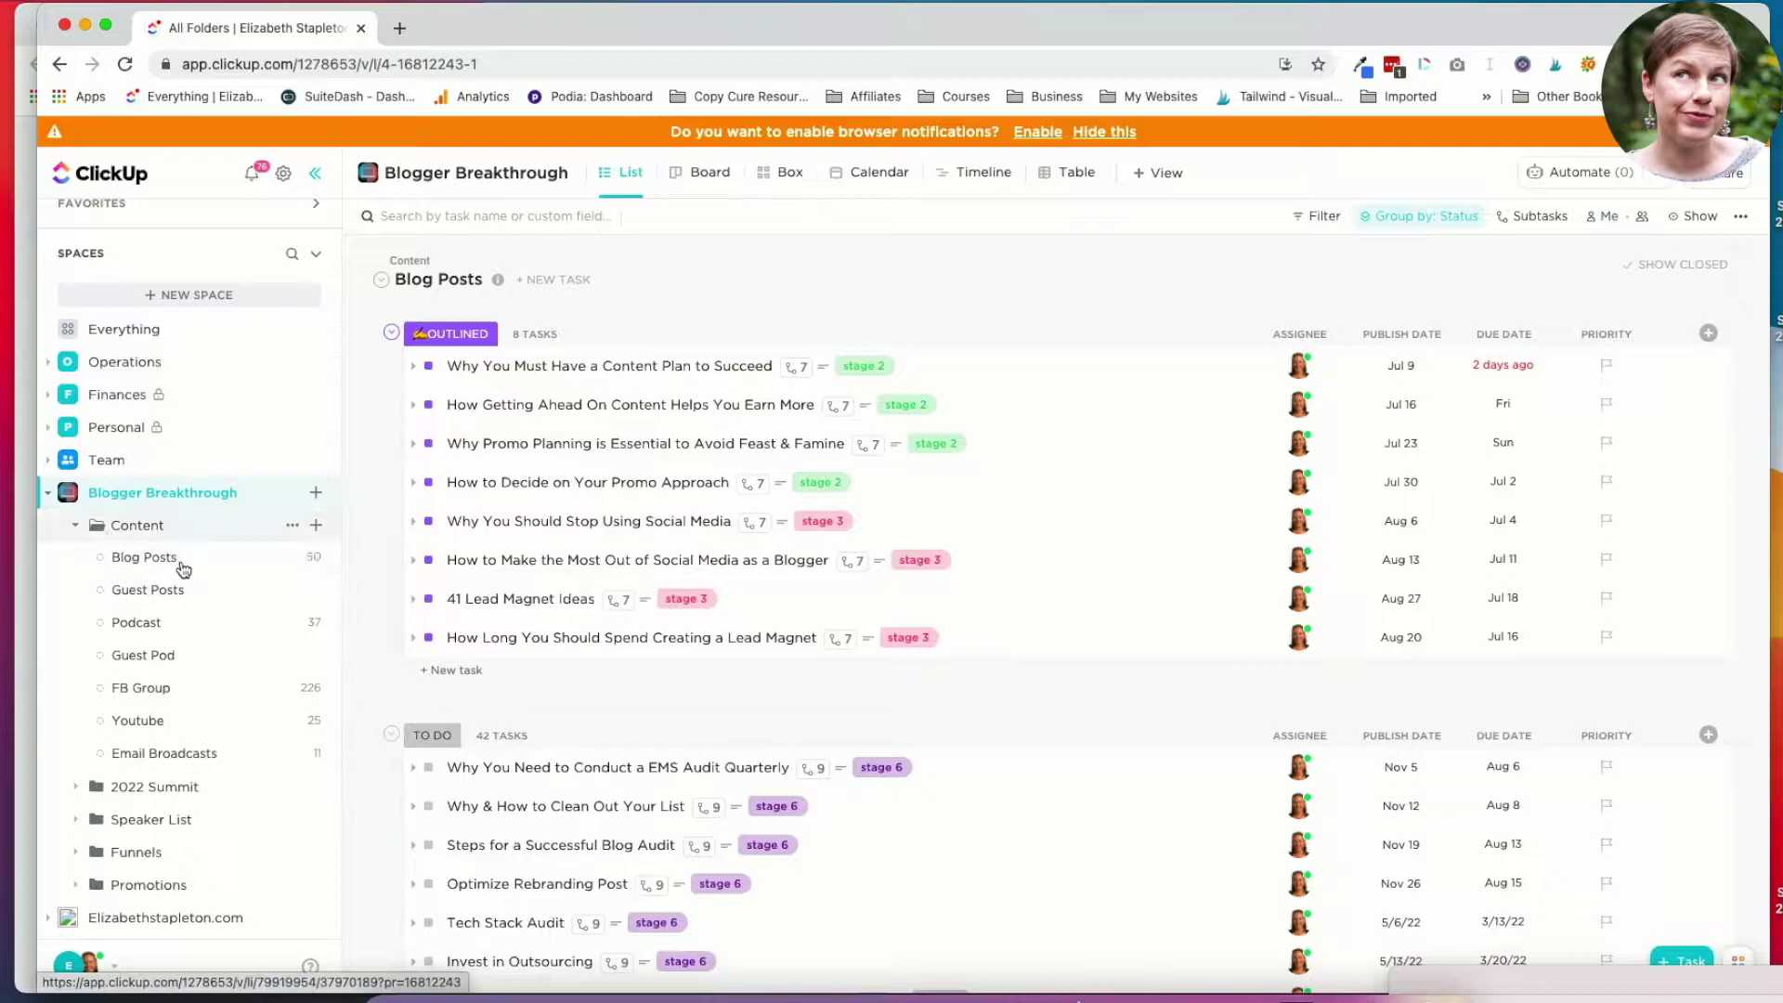
{"action": "scroll", "coordinate": [94, 818], "scroll_direction": "down", "scroll_amount": 3}
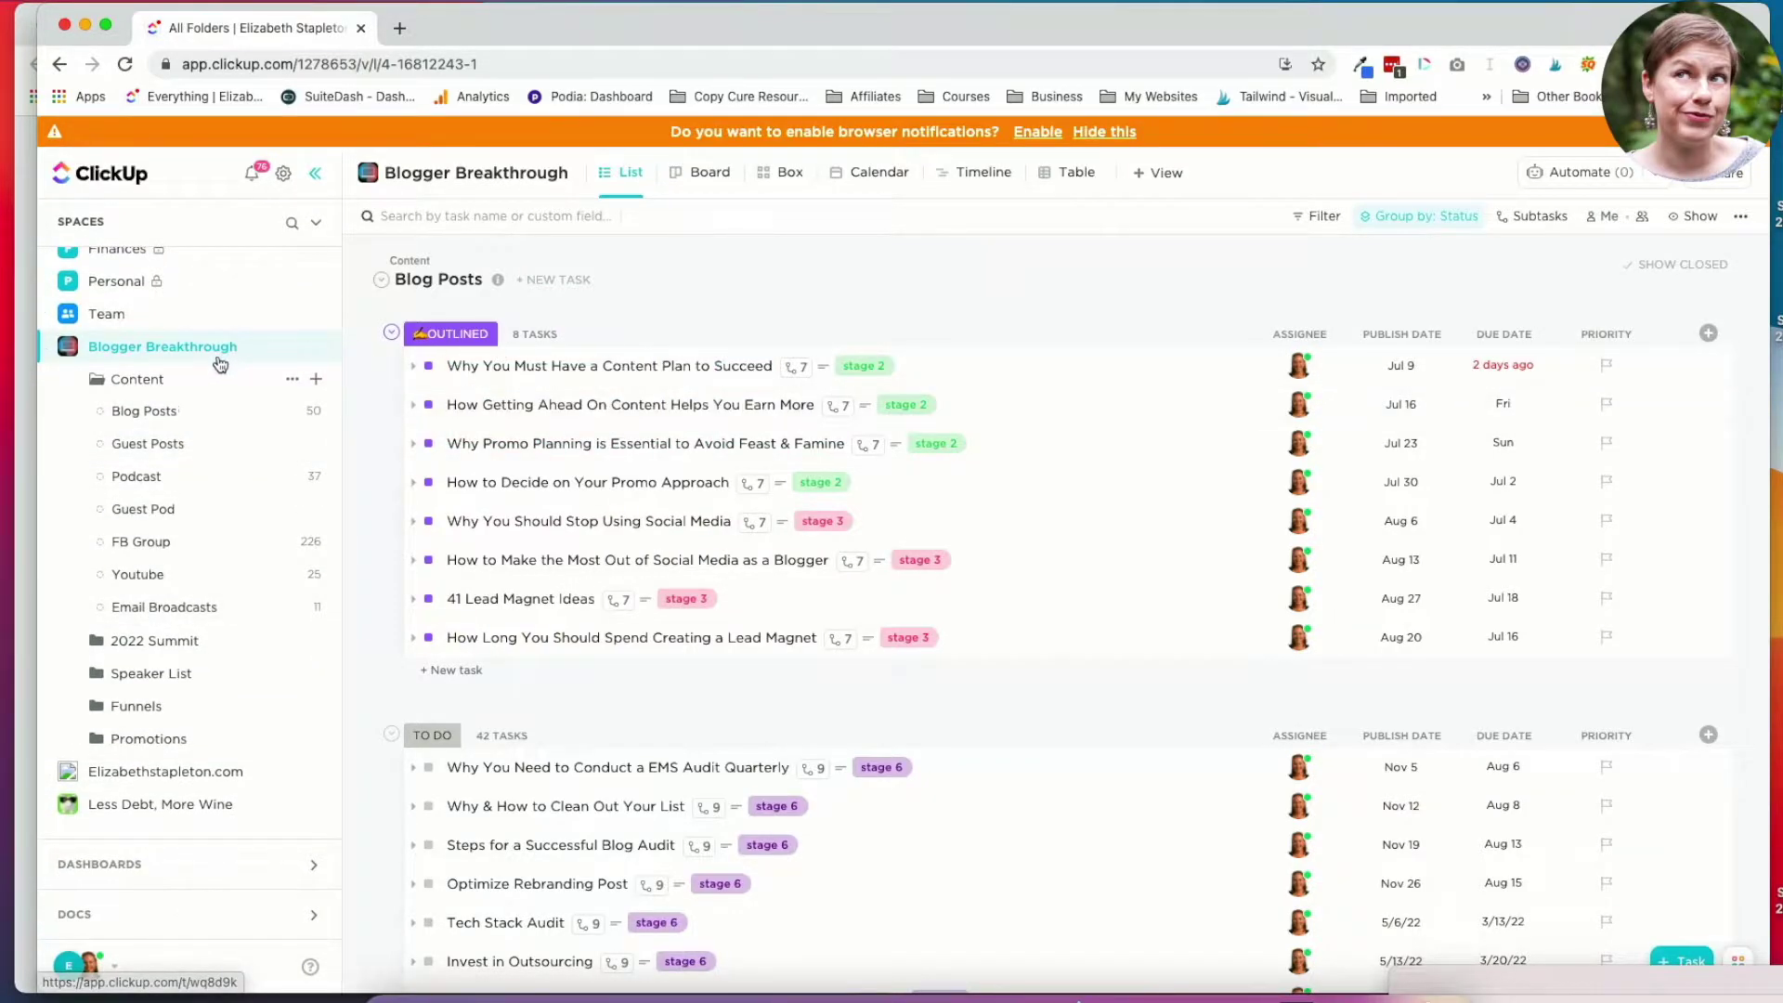
{"action": "scroll", "coordinate": [793, 679], "scroll_direction": "down", "scroll_amount": 10}
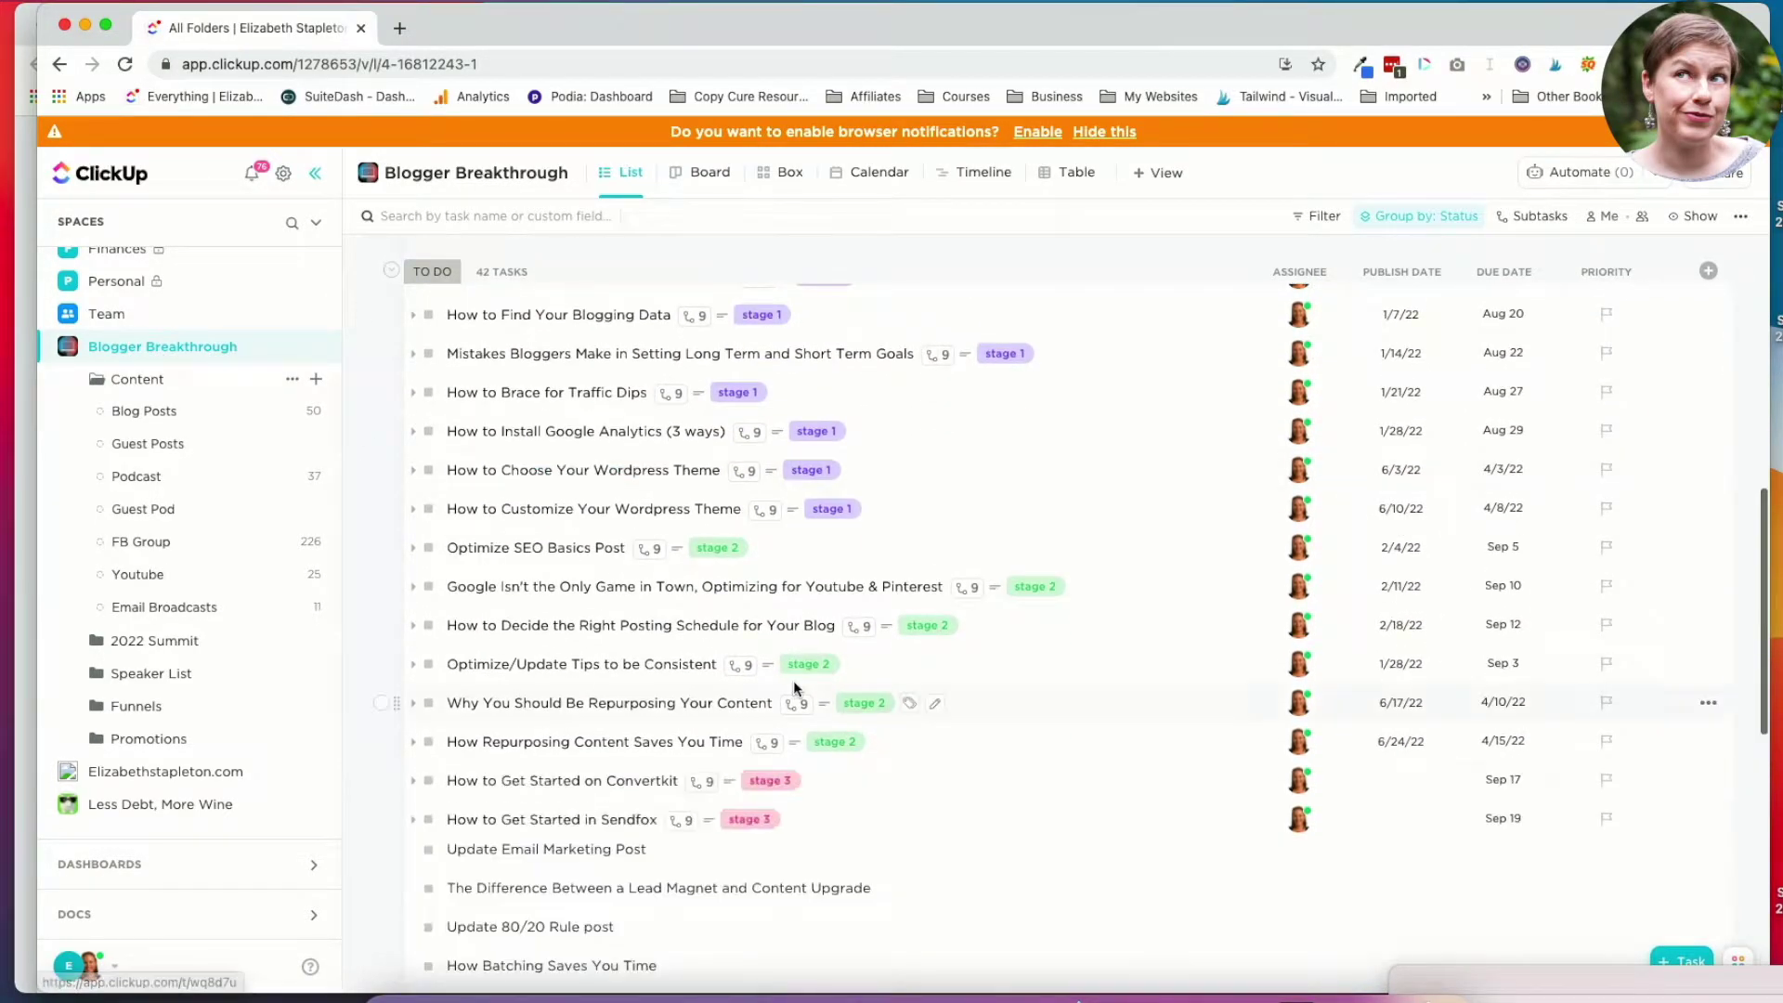
{"action": "scroll", "coordinate": [795, 687], "scroll_direction": "down", "scroll_amount": 8}
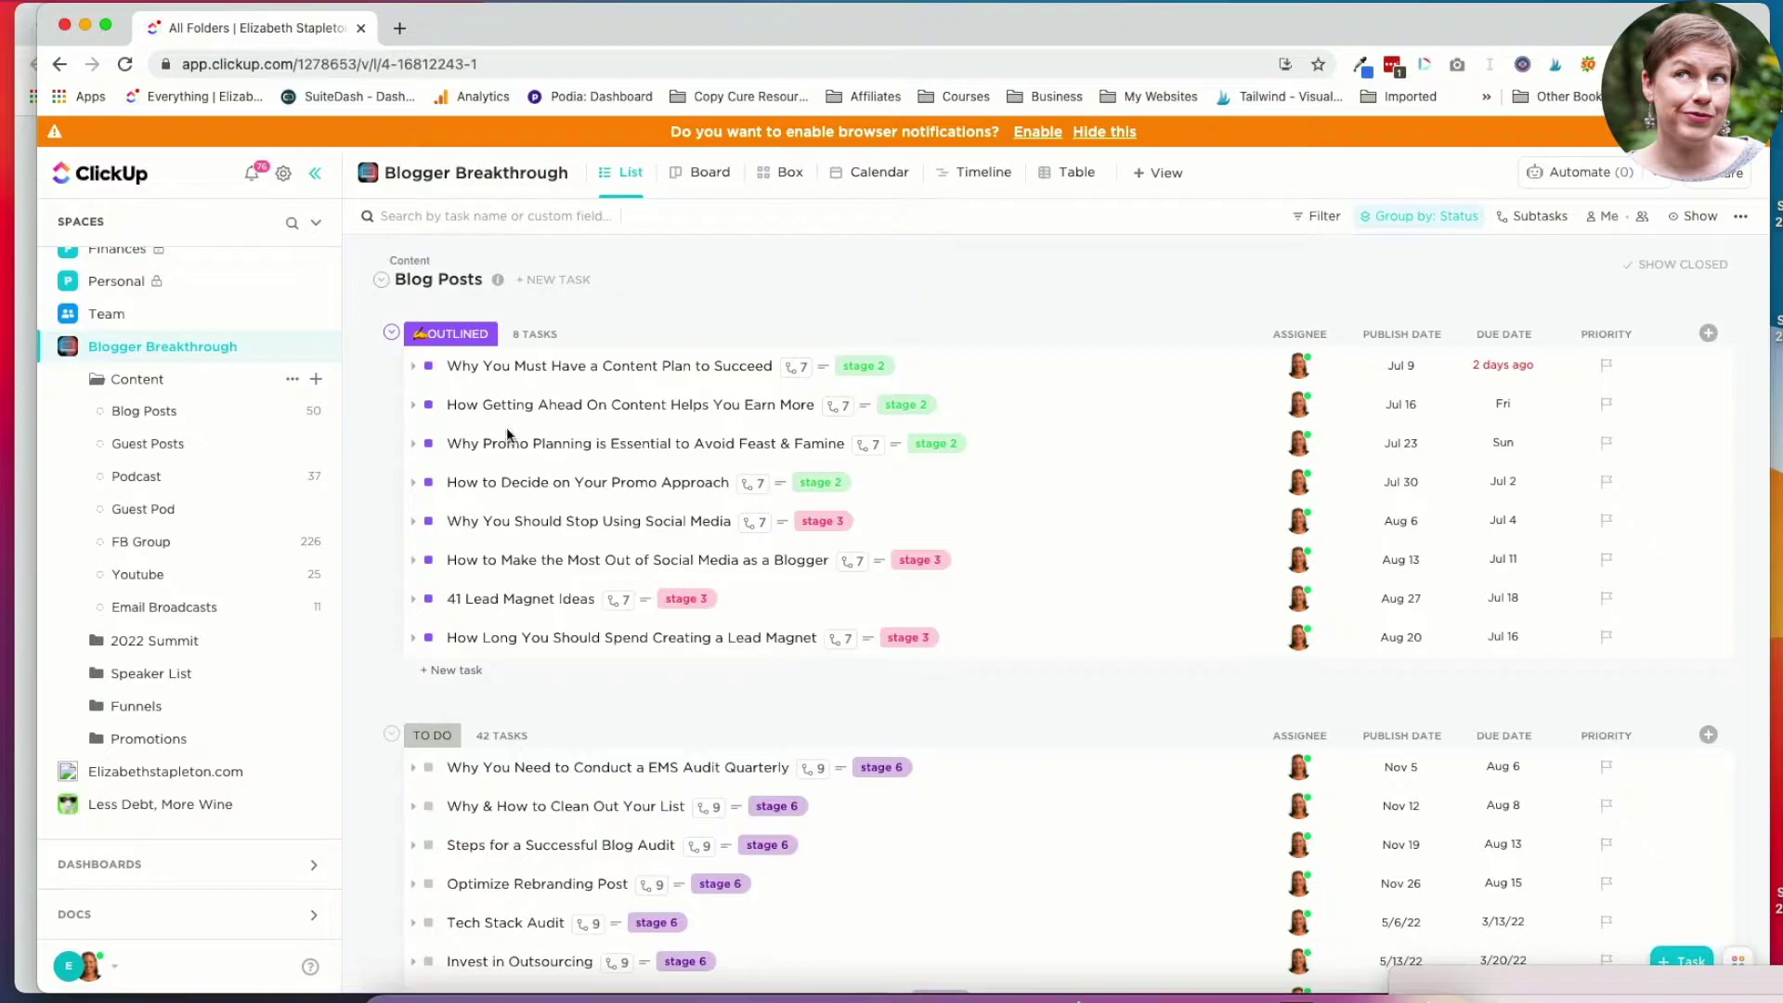
{"action": "left_click", "coordinate": [1406, 223]}
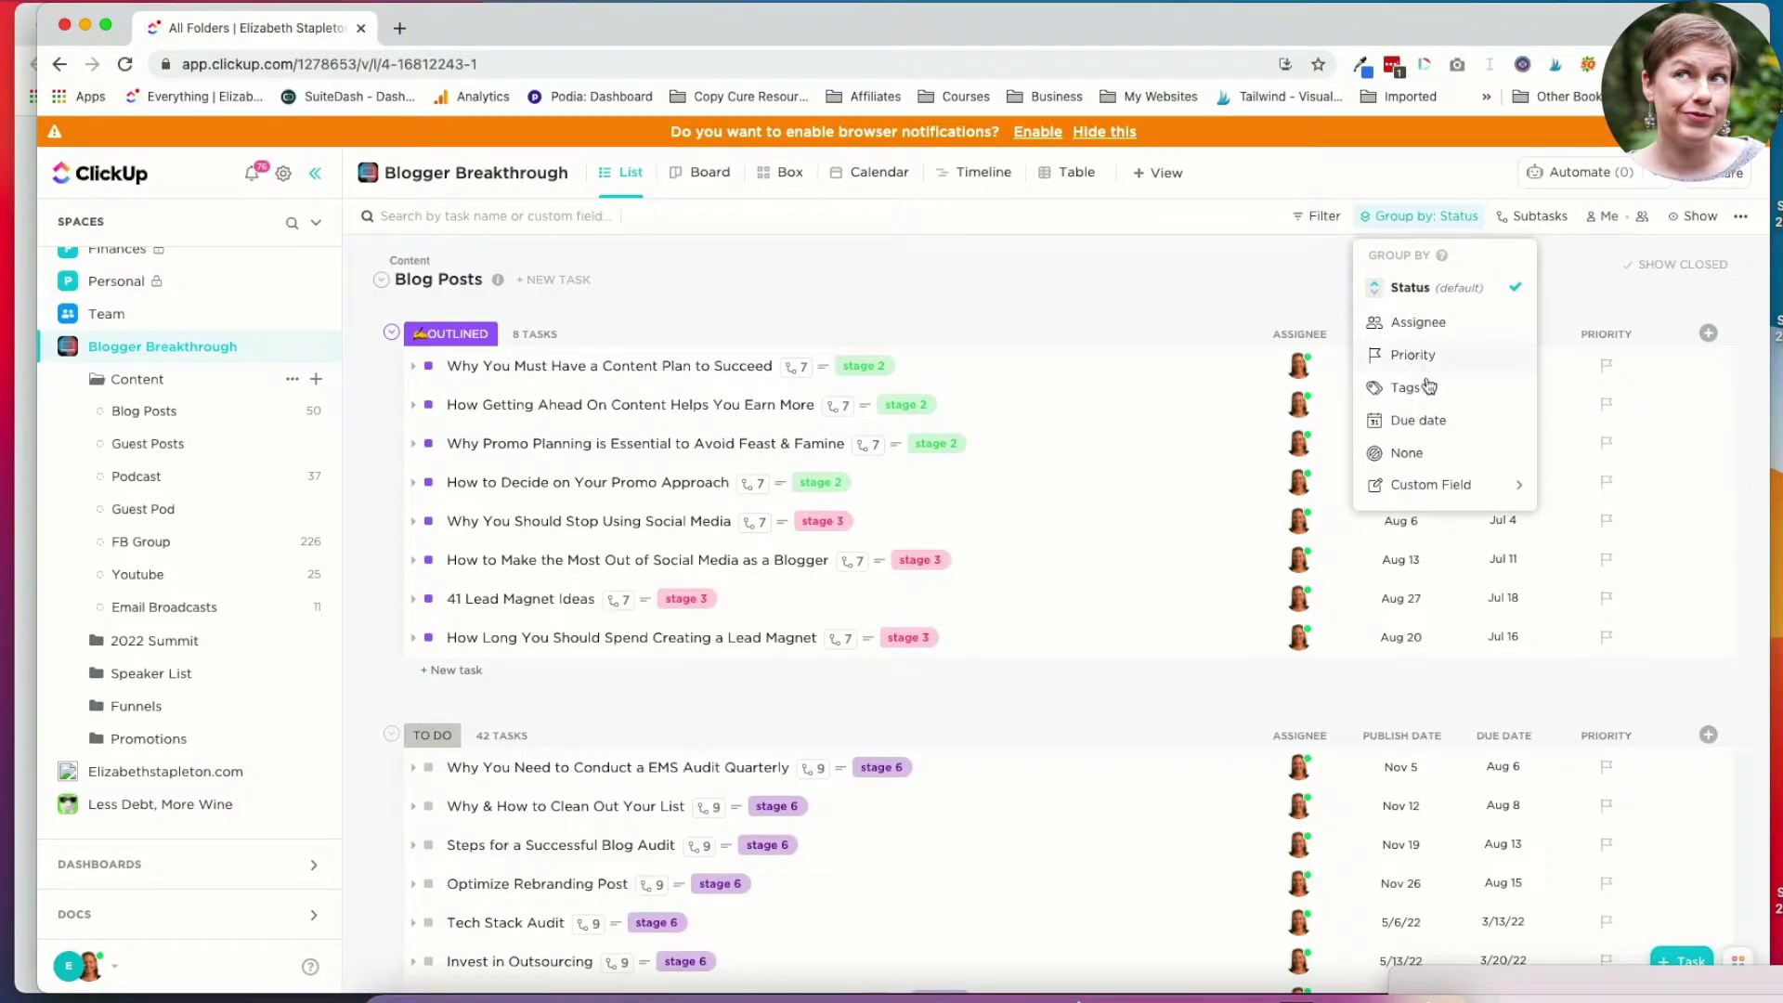
Group the tasks by due date and open the overdue Lumen 5 task.
{"action": "left_click", "coordinate": [1426, 420]}
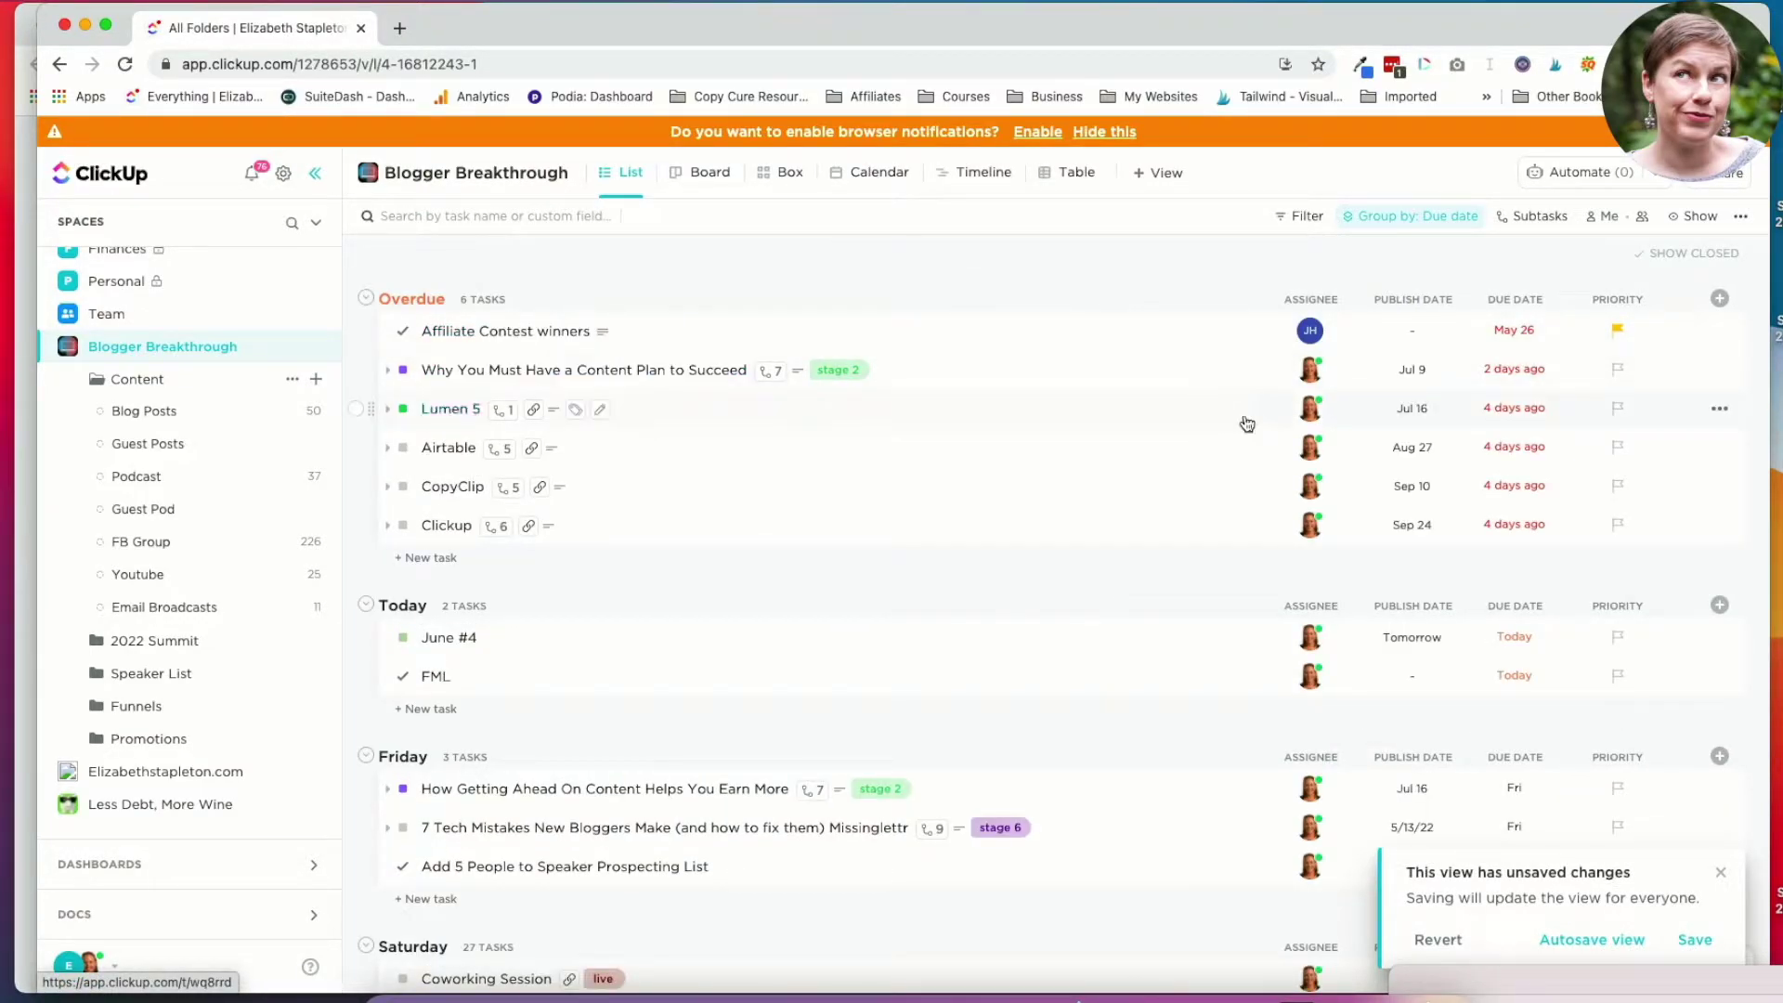
{"action": "left_click", "coordinate": [1048, 414]}
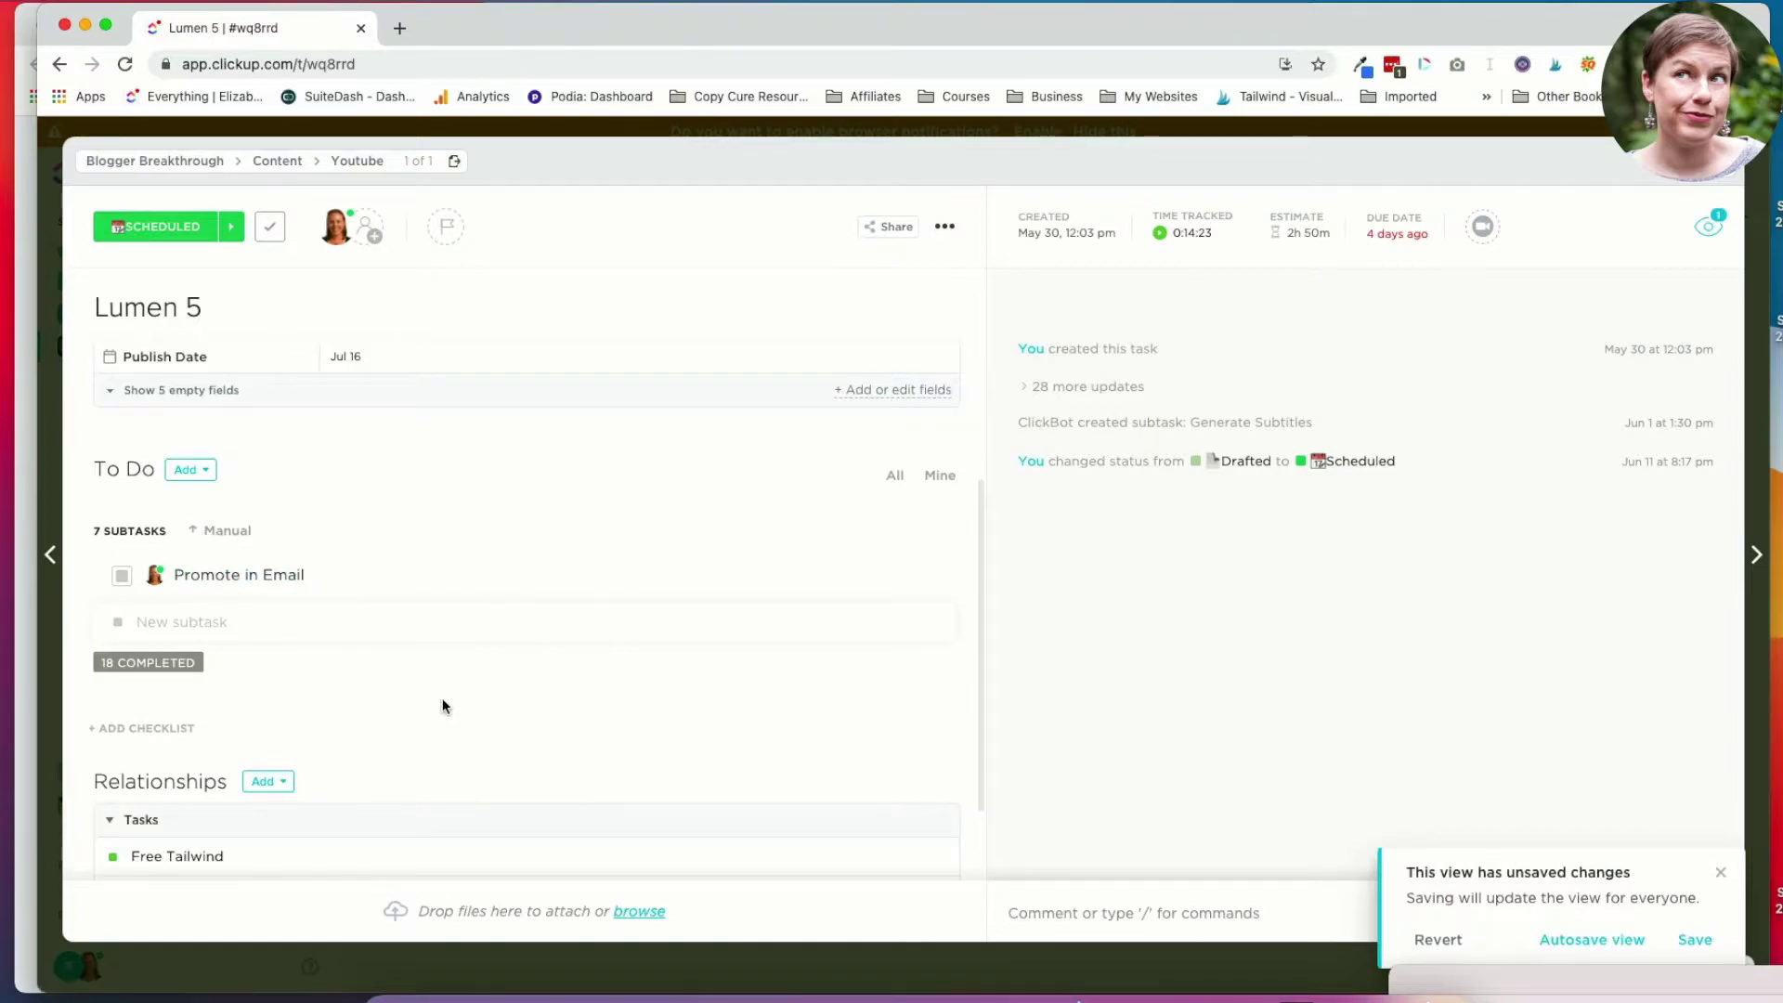
Show the Lumen 5 task's completed subtasks and look through them.
{"action": "left_click", "coordinate": [147, 665]}
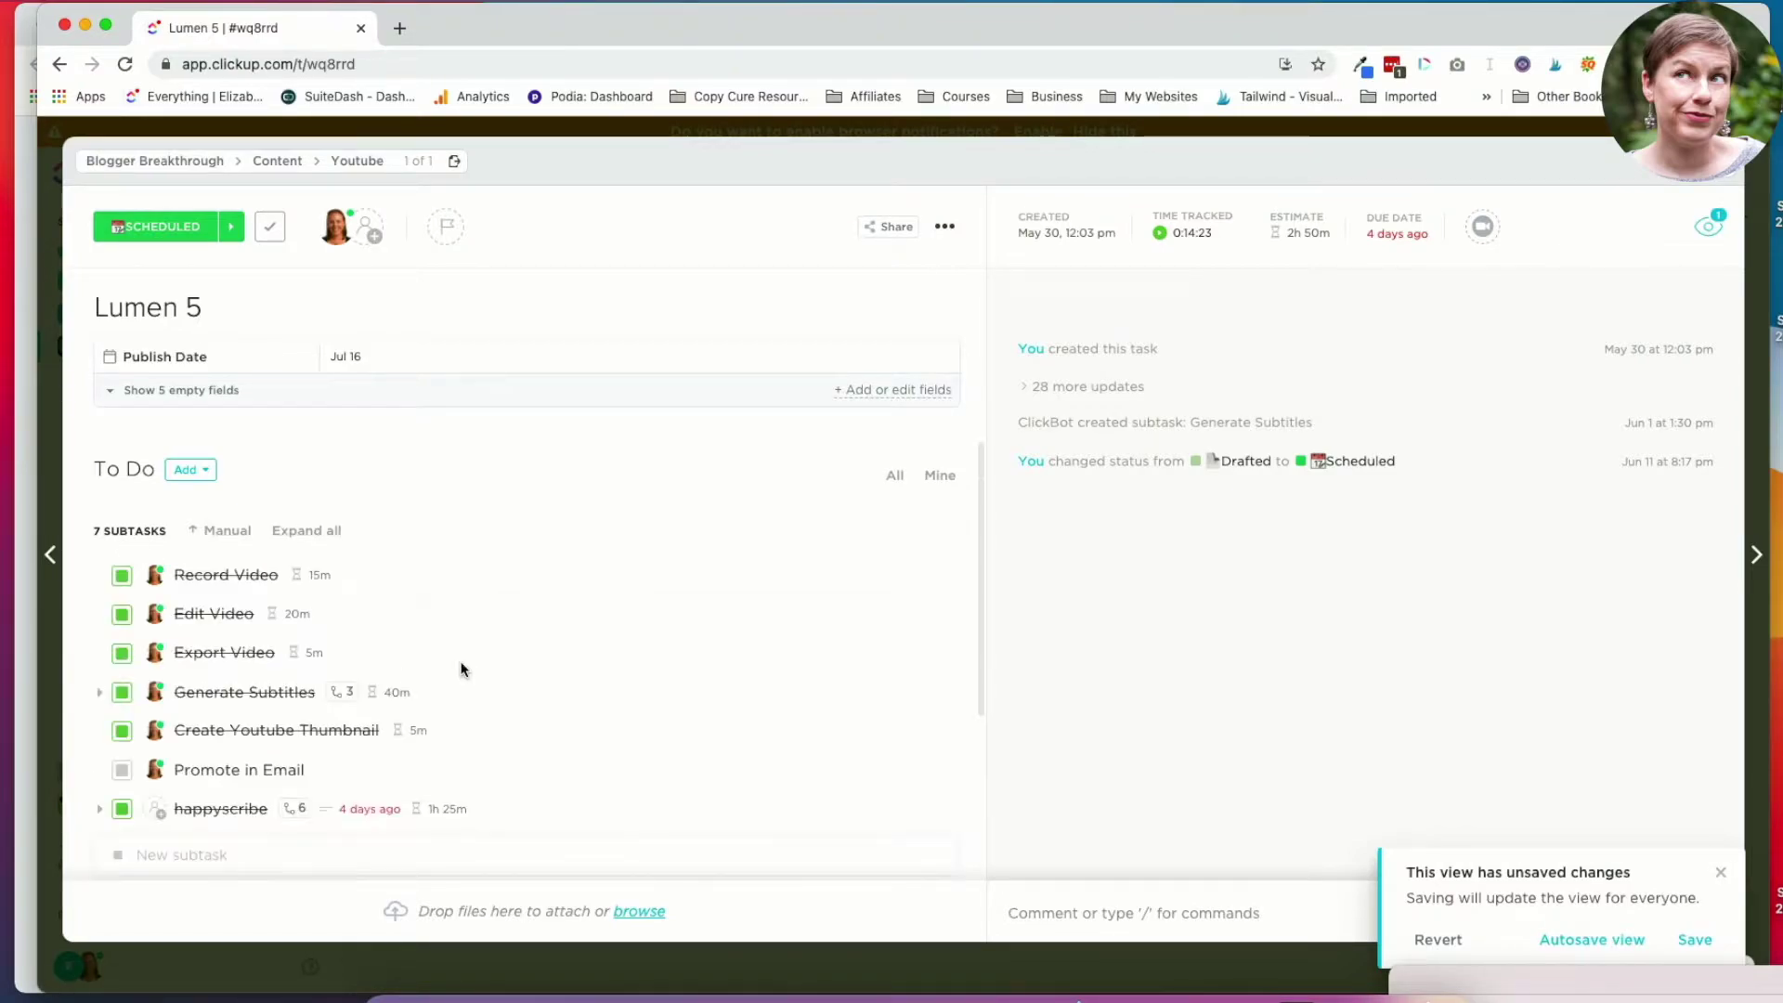
{"action": "scroll", "coordinate": [461, 669], "scroll_direction": "down", "scroll_amount": 5}
{"action": "scroll", "coordinate": [462, 669], "scroll_direction": "up", "scroll_amount": 2}
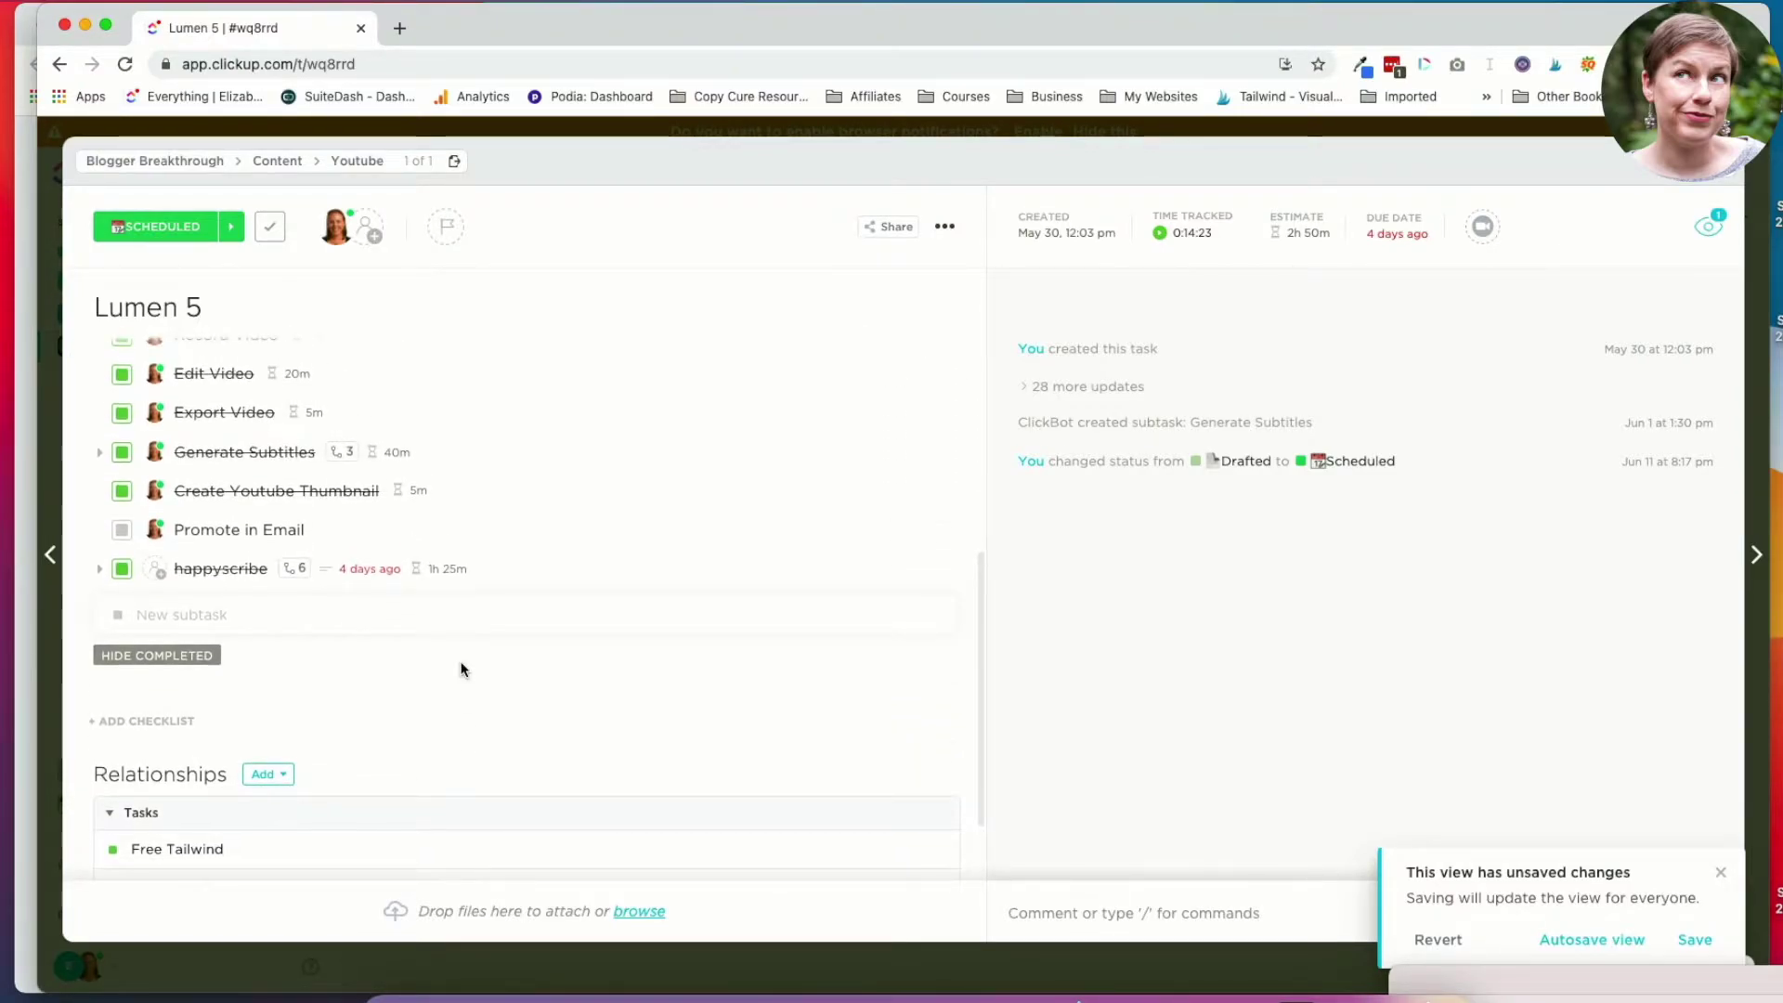
{"action": "scroll", "coordinate": [462, 668], "scroll_direction": "up", "scroll_amount": 1}
{"action": "scroll", "coordinate": [292, 665], "scroll_direction": "up", "scroll_amount": 2}
{"action": "scroll", "coordinate": [291, 515], "scroll_direction": "down", "scroll_amount": 4}
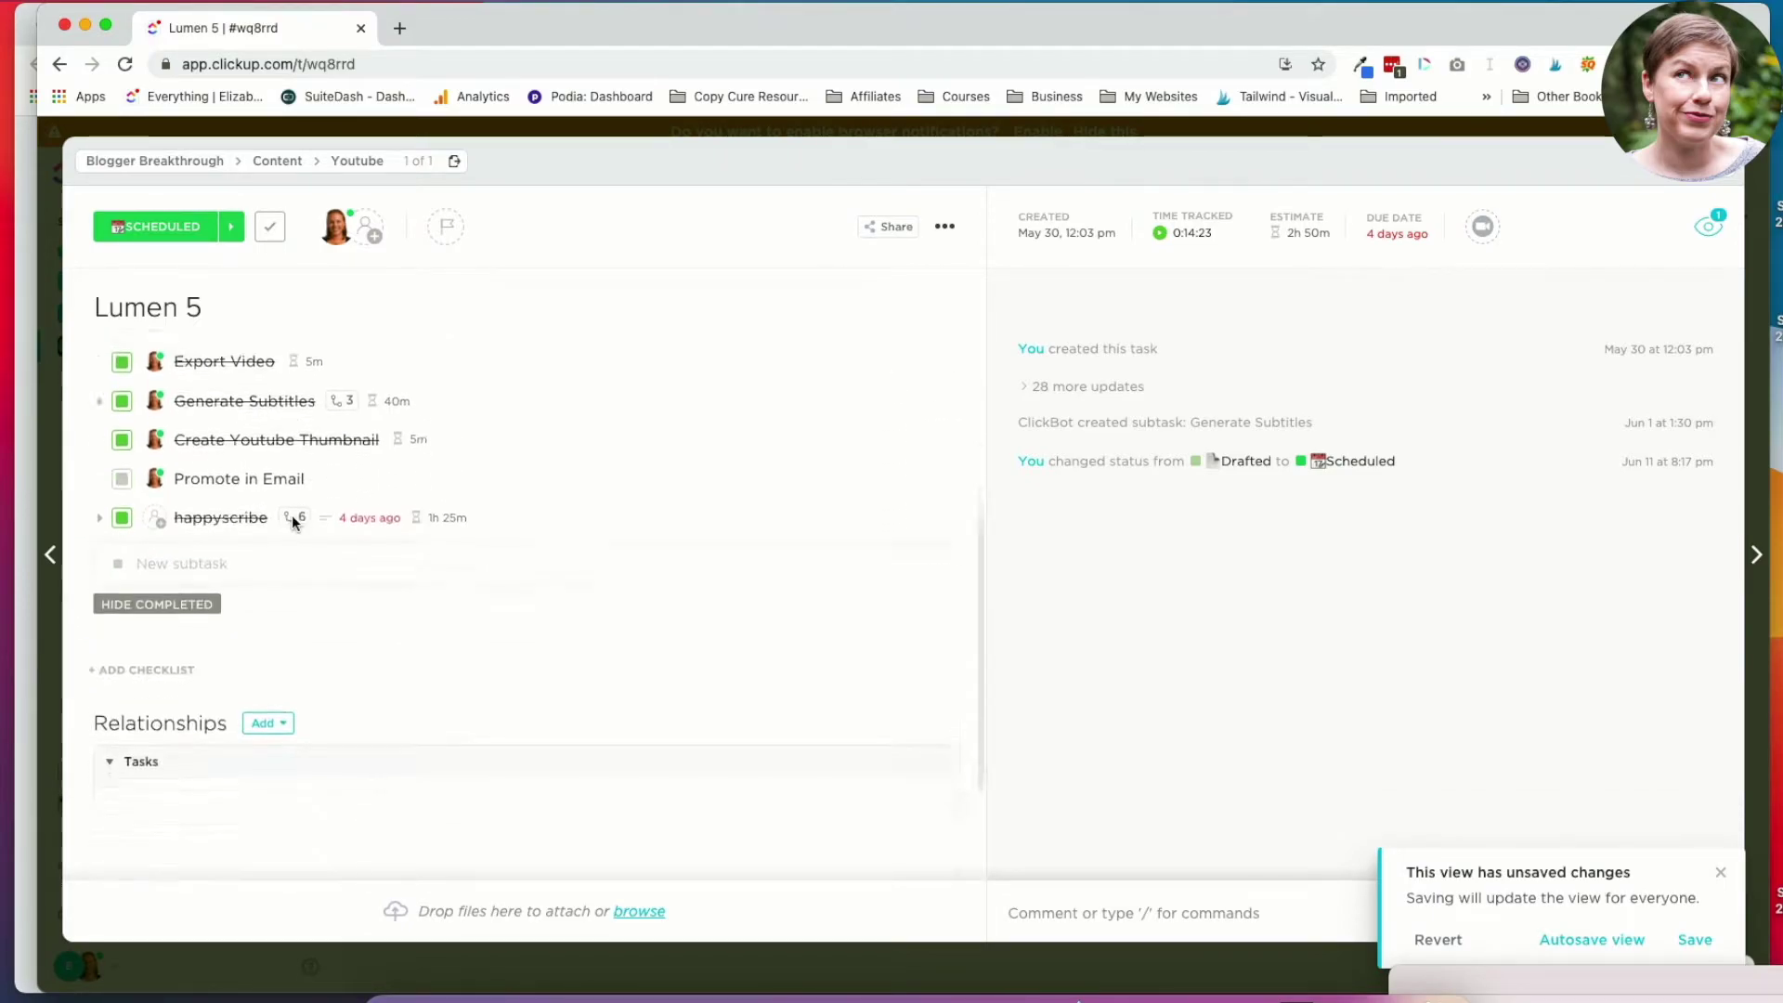
{"action": "scroll", "coordinate": [169, 464], "scroll_direction": "up", "scroll_amount": 2}
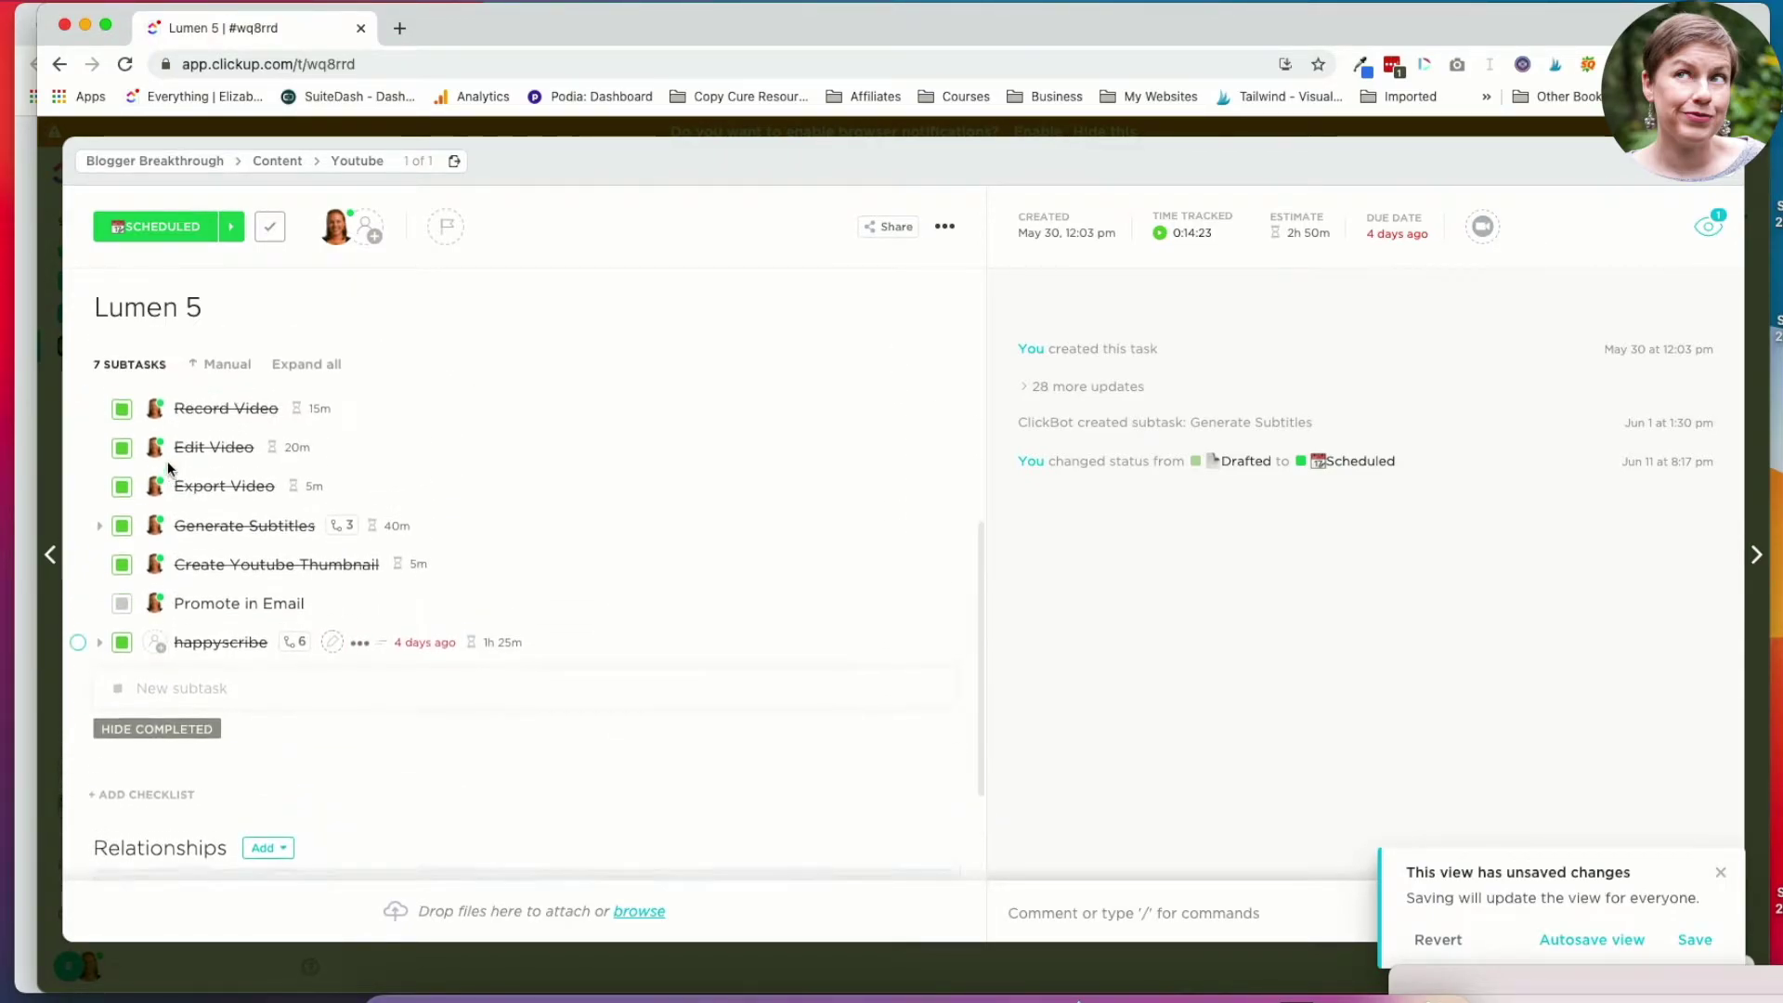
{"action": "scroll", "coordinate": [191, 449], "scroll_direction": "down", "scroll_amount": 2}
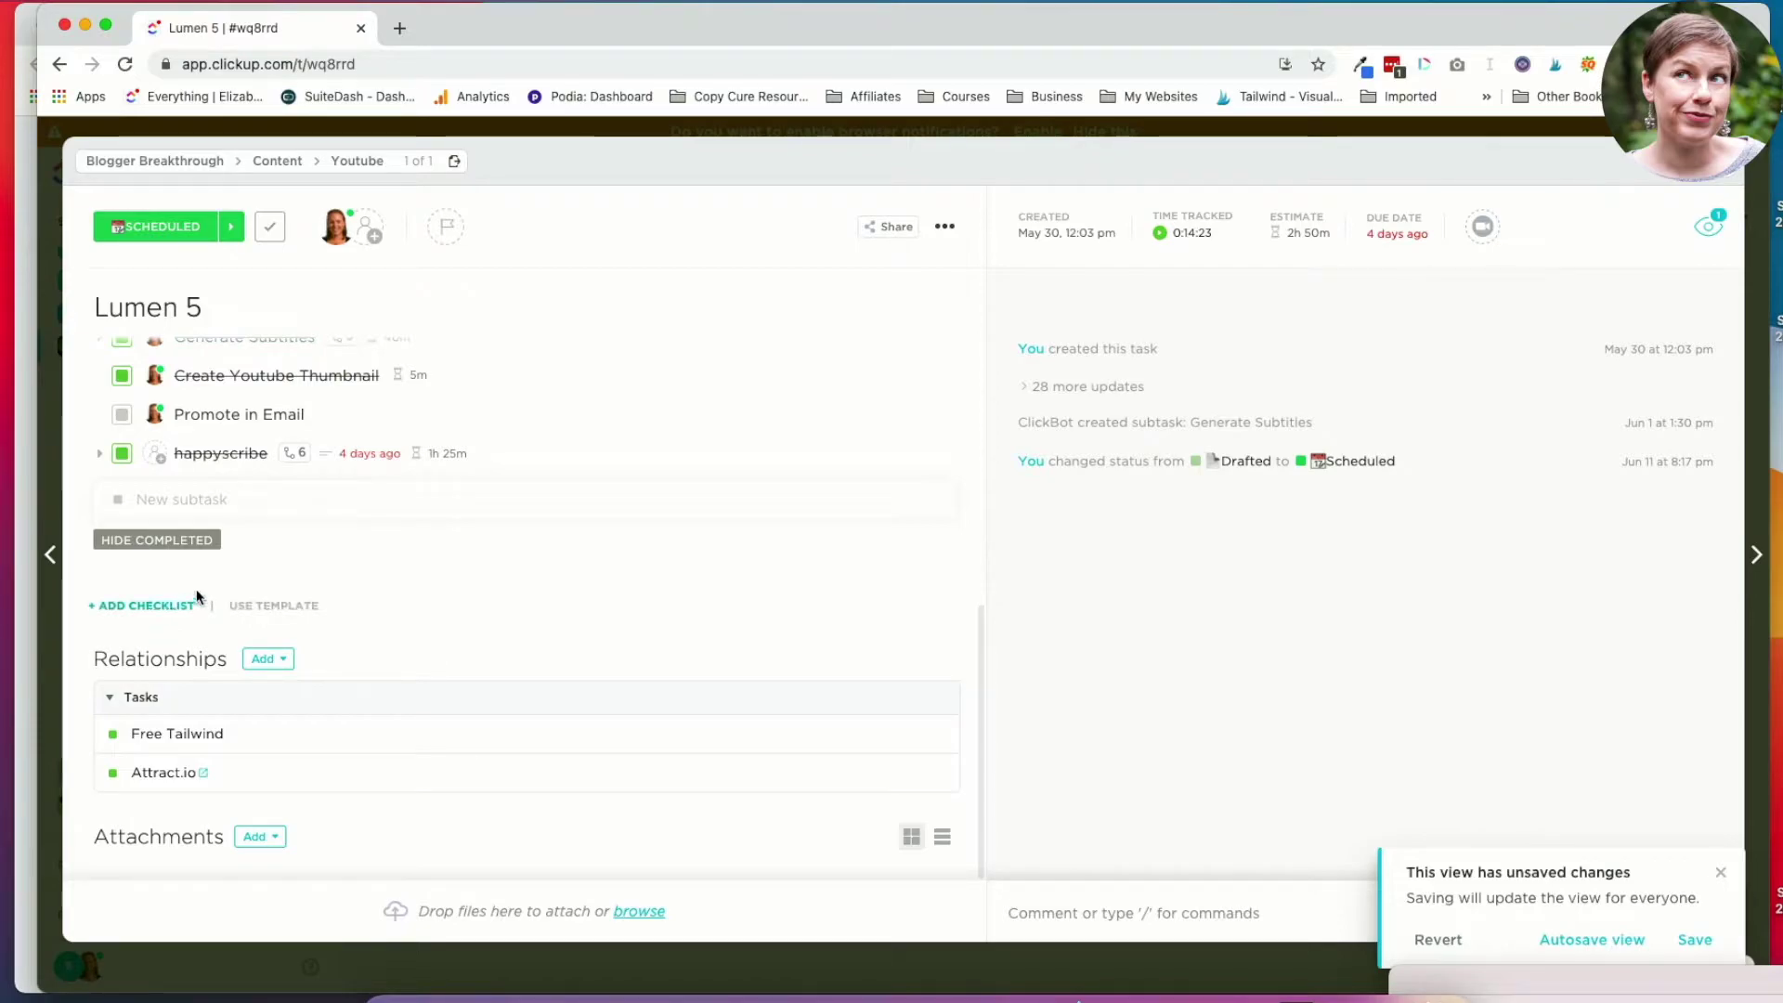
{"action": "scroll", "coordinate": [211, 446], "scroll_direction": "up", "scroll_amount": 4}
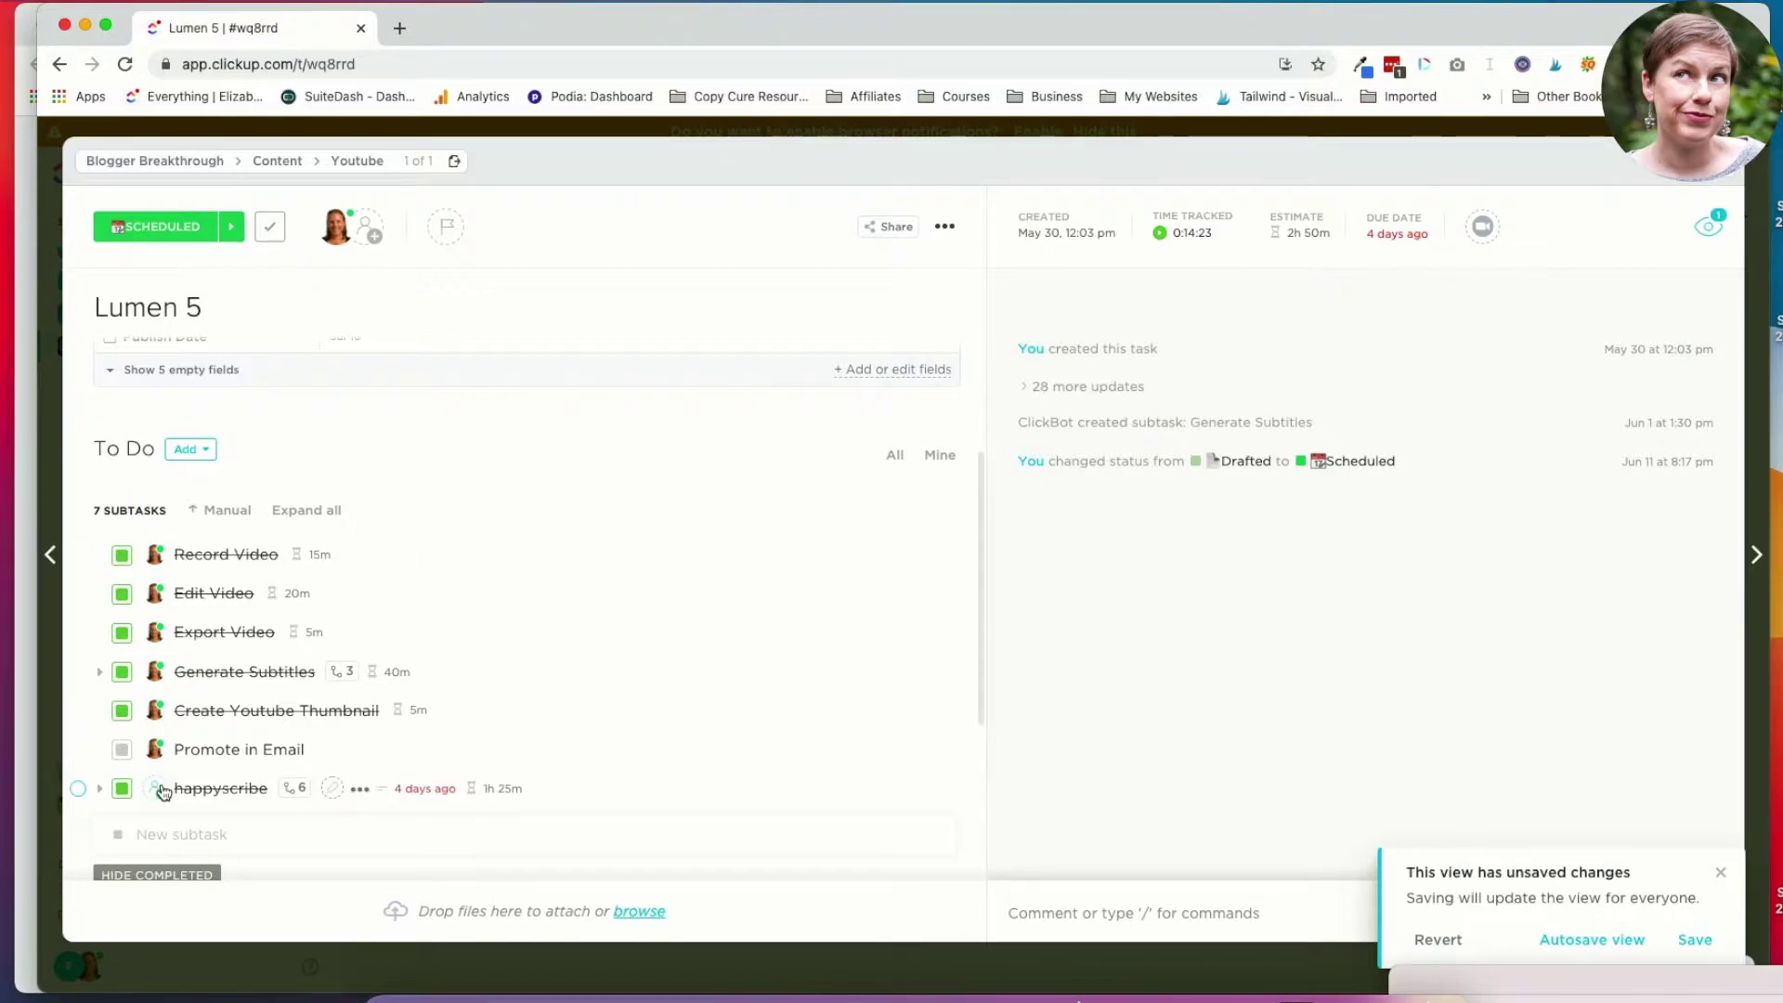
{"action": "scroll", "coordinate": [158, 796], "scroll_direction": "down", "scroll_amount": 1}
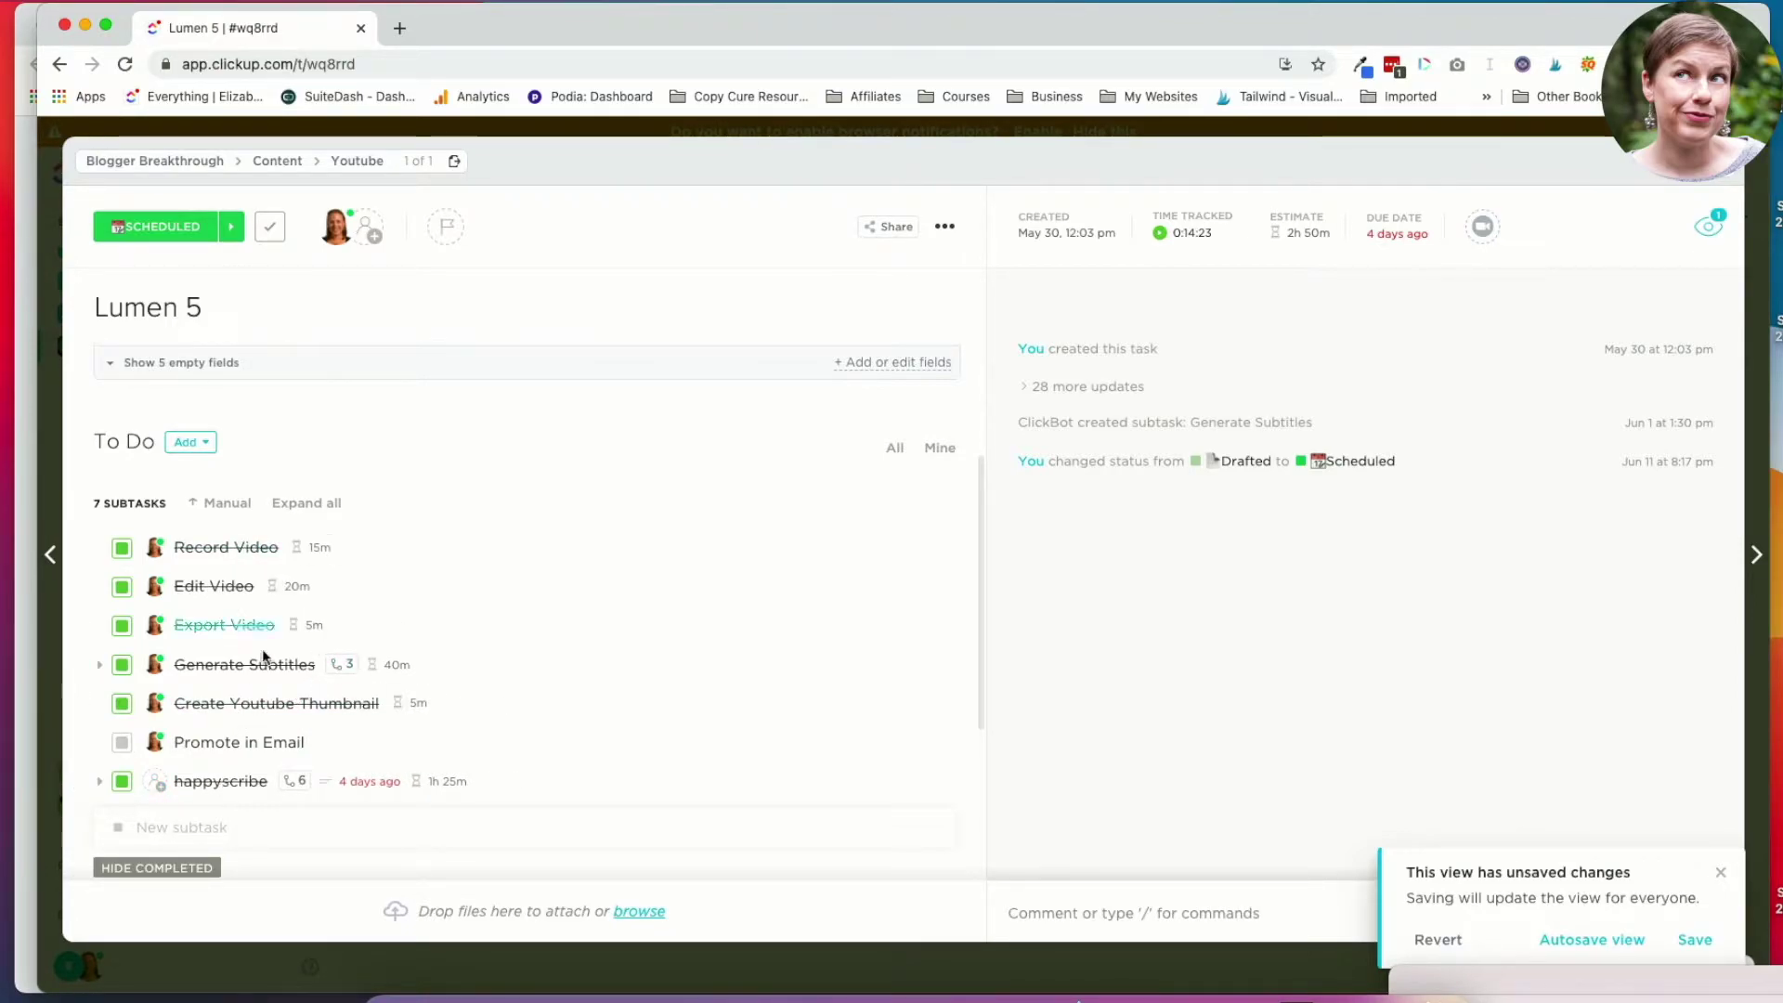
Expand the three subtasks under Generate Subtitles, then bring up the task's more-actions menu.
{"action": "left_click", "coordinate": [361, 684]}
{"action": "scroll", "coordinate": [361, 684], "scroll_direction": "down", "scroll_amount": 3}
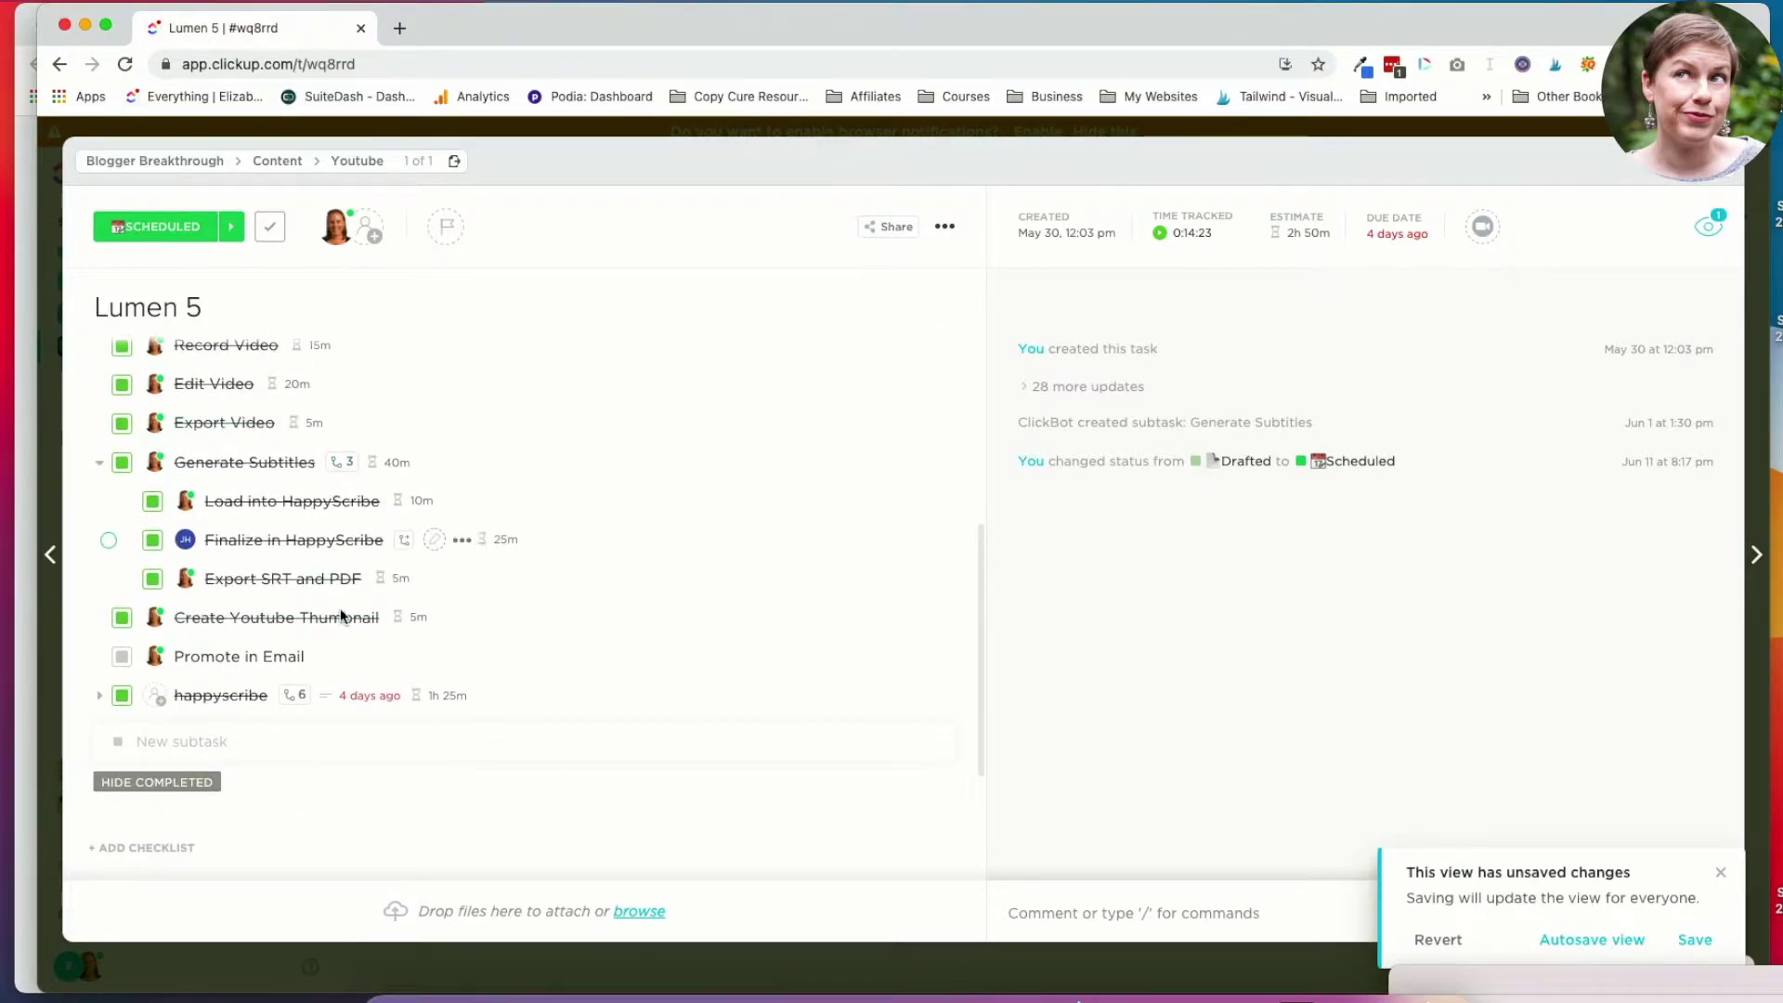
{"action": "scroll", "coordinate": [346, 615], "scroll_direction": "down", "scroll_amount": 2}
{"action": "scroll", "coordinate": [342, 613], "scroll_direction": "up", "scroll_amount": 3}
{"action": "scroll", "coordinate": [344, 618], "scroll_direction": "up", "scroll_amount": 2}
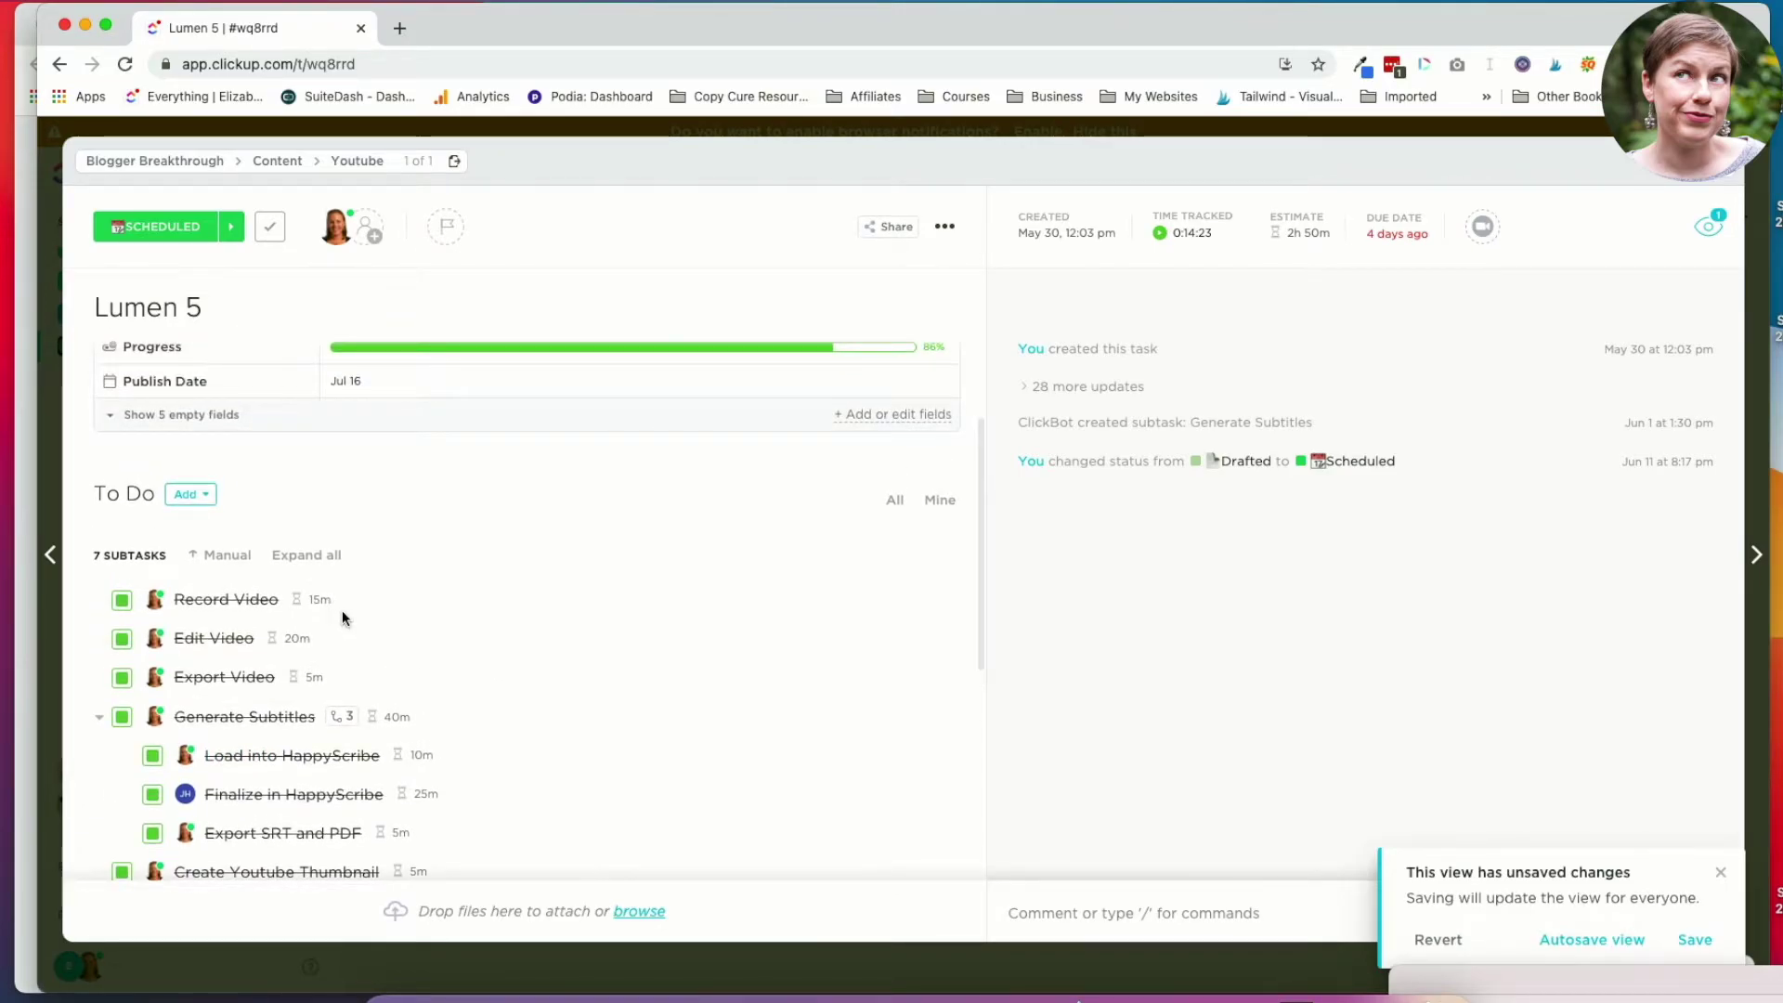
{"action": "scroll", "coordinate": [342, 610], "scroll_direction": "down", "scroll_amount": 7}
{"action": "scroll", "coordinate": [305, 606], "scroll_direction": "up", "scroll_amount": 3}
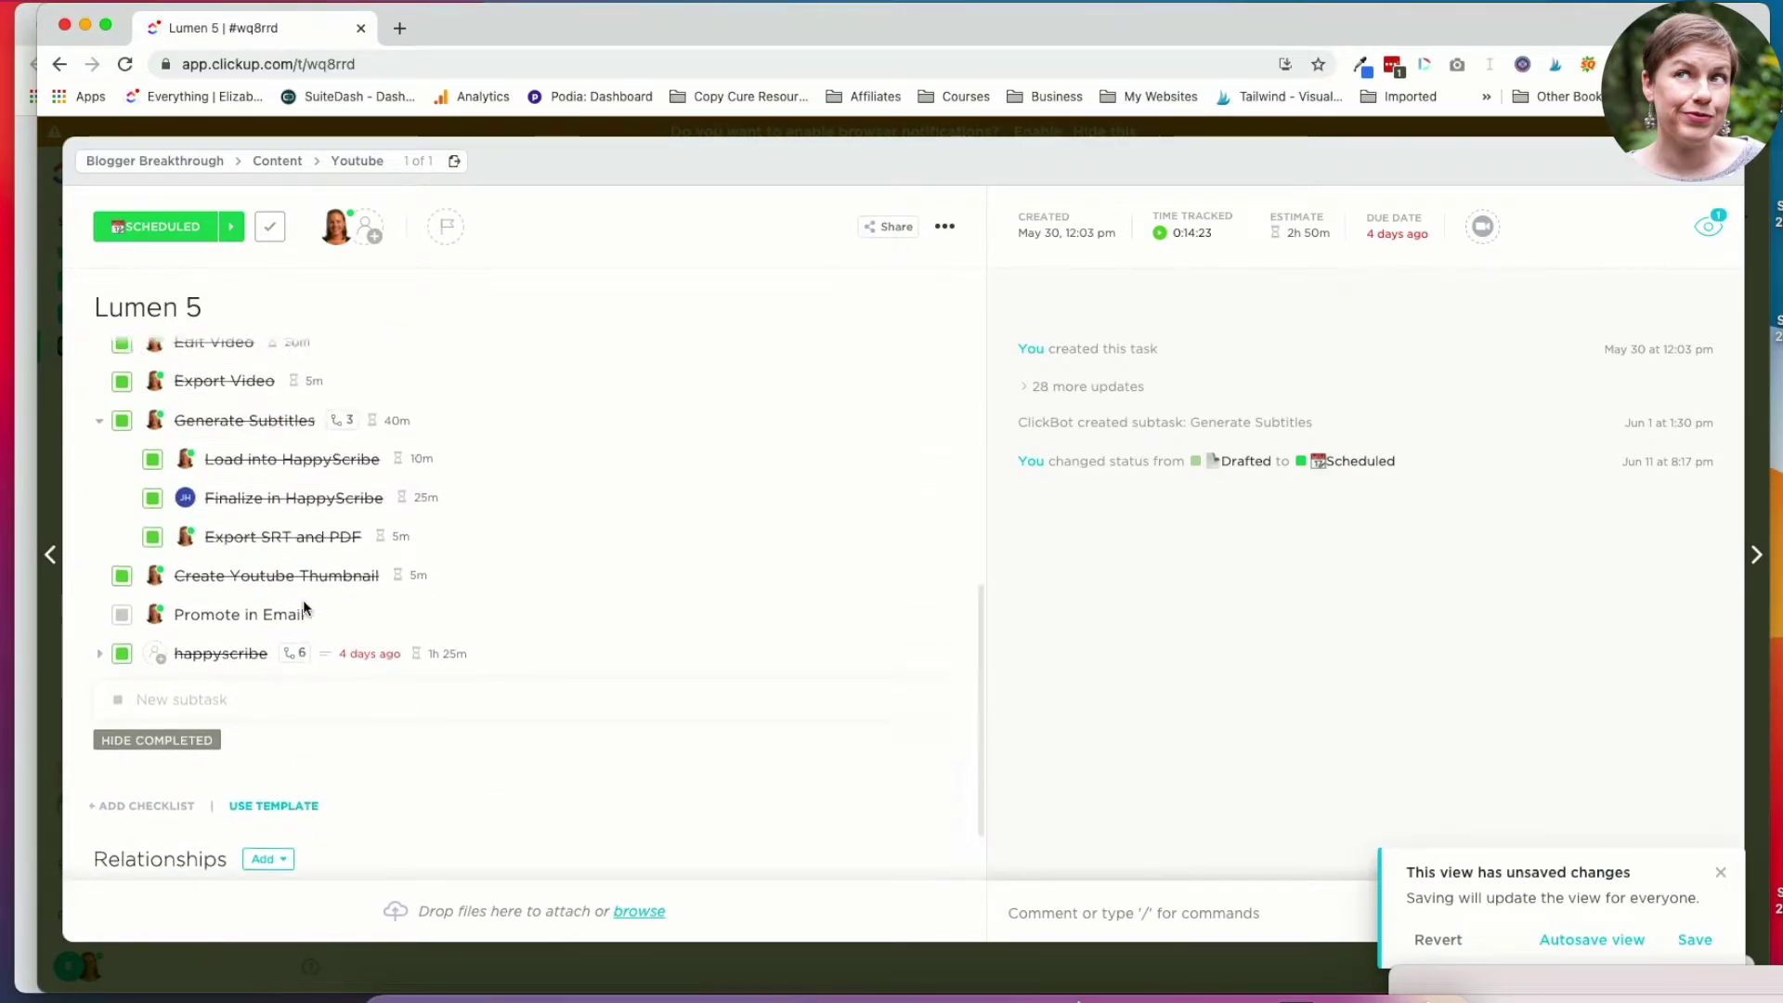
{"action": "scroll", "coordinate": [304, 603], "scroll_direction": "down", "scroll_amount": 3}
{"action": "scroll", "coordinate": [302, 604], "scroll_direction": "up", "scroll_amount": 9}
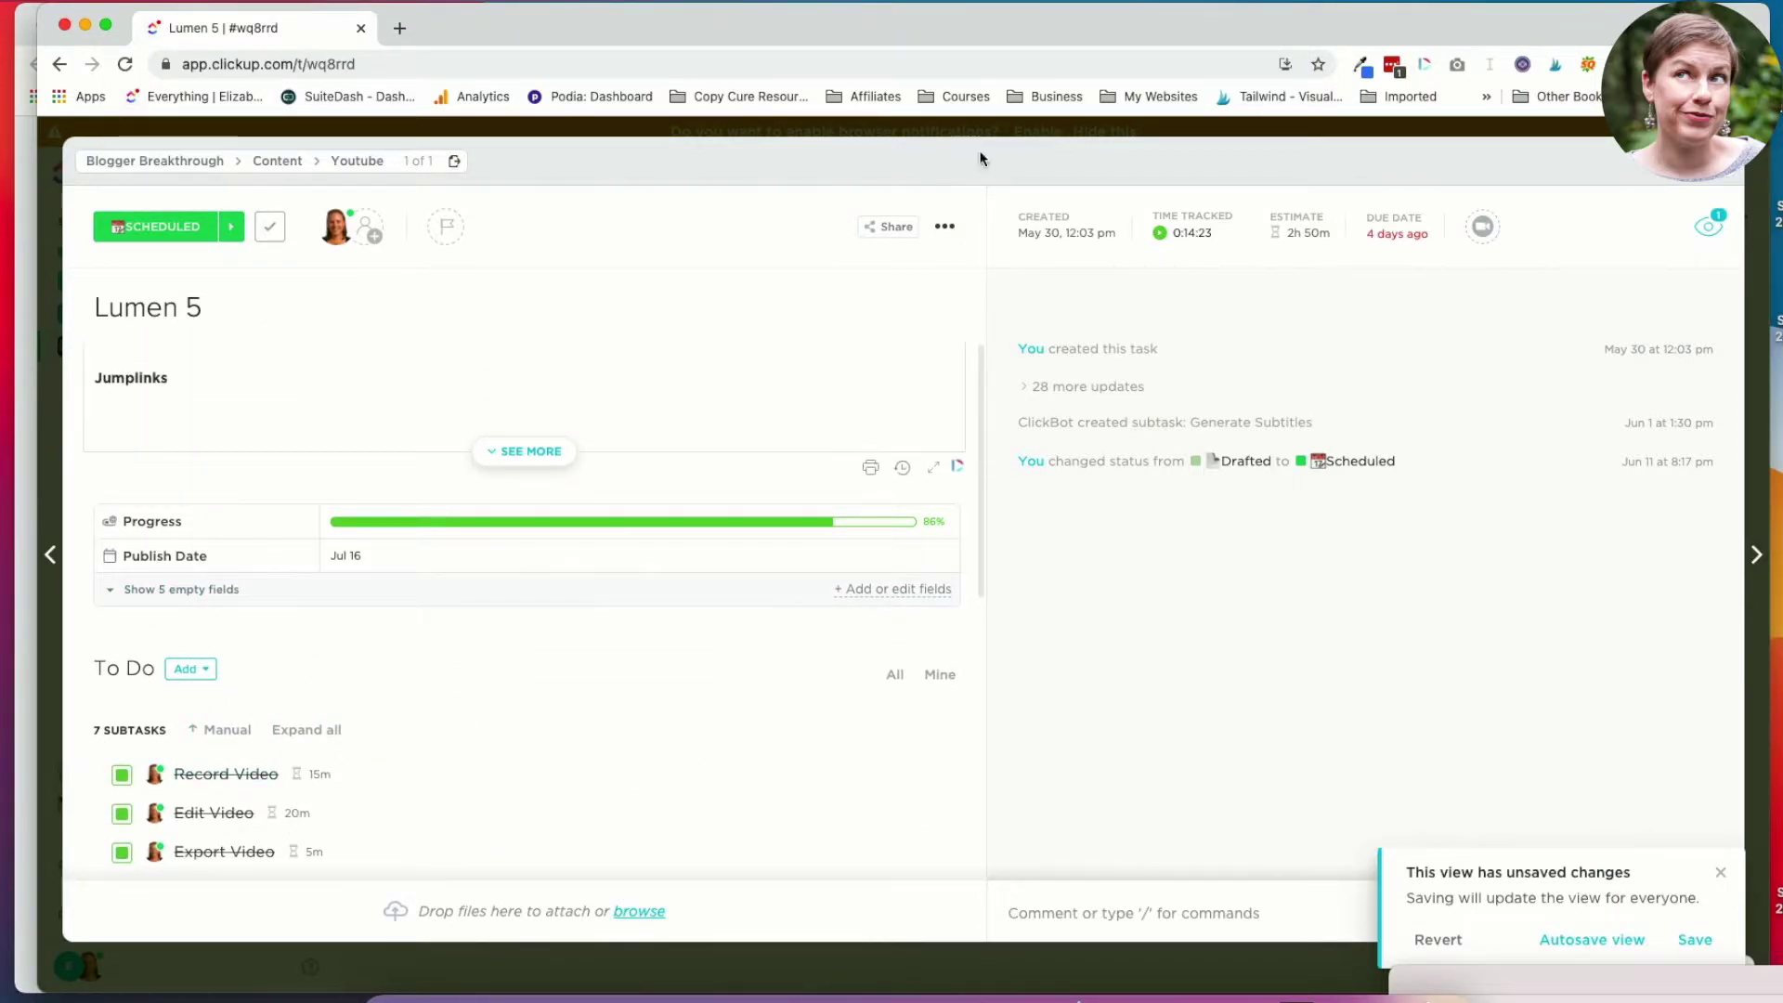
{"action": "left_click", "coordinate": [945, 226]}
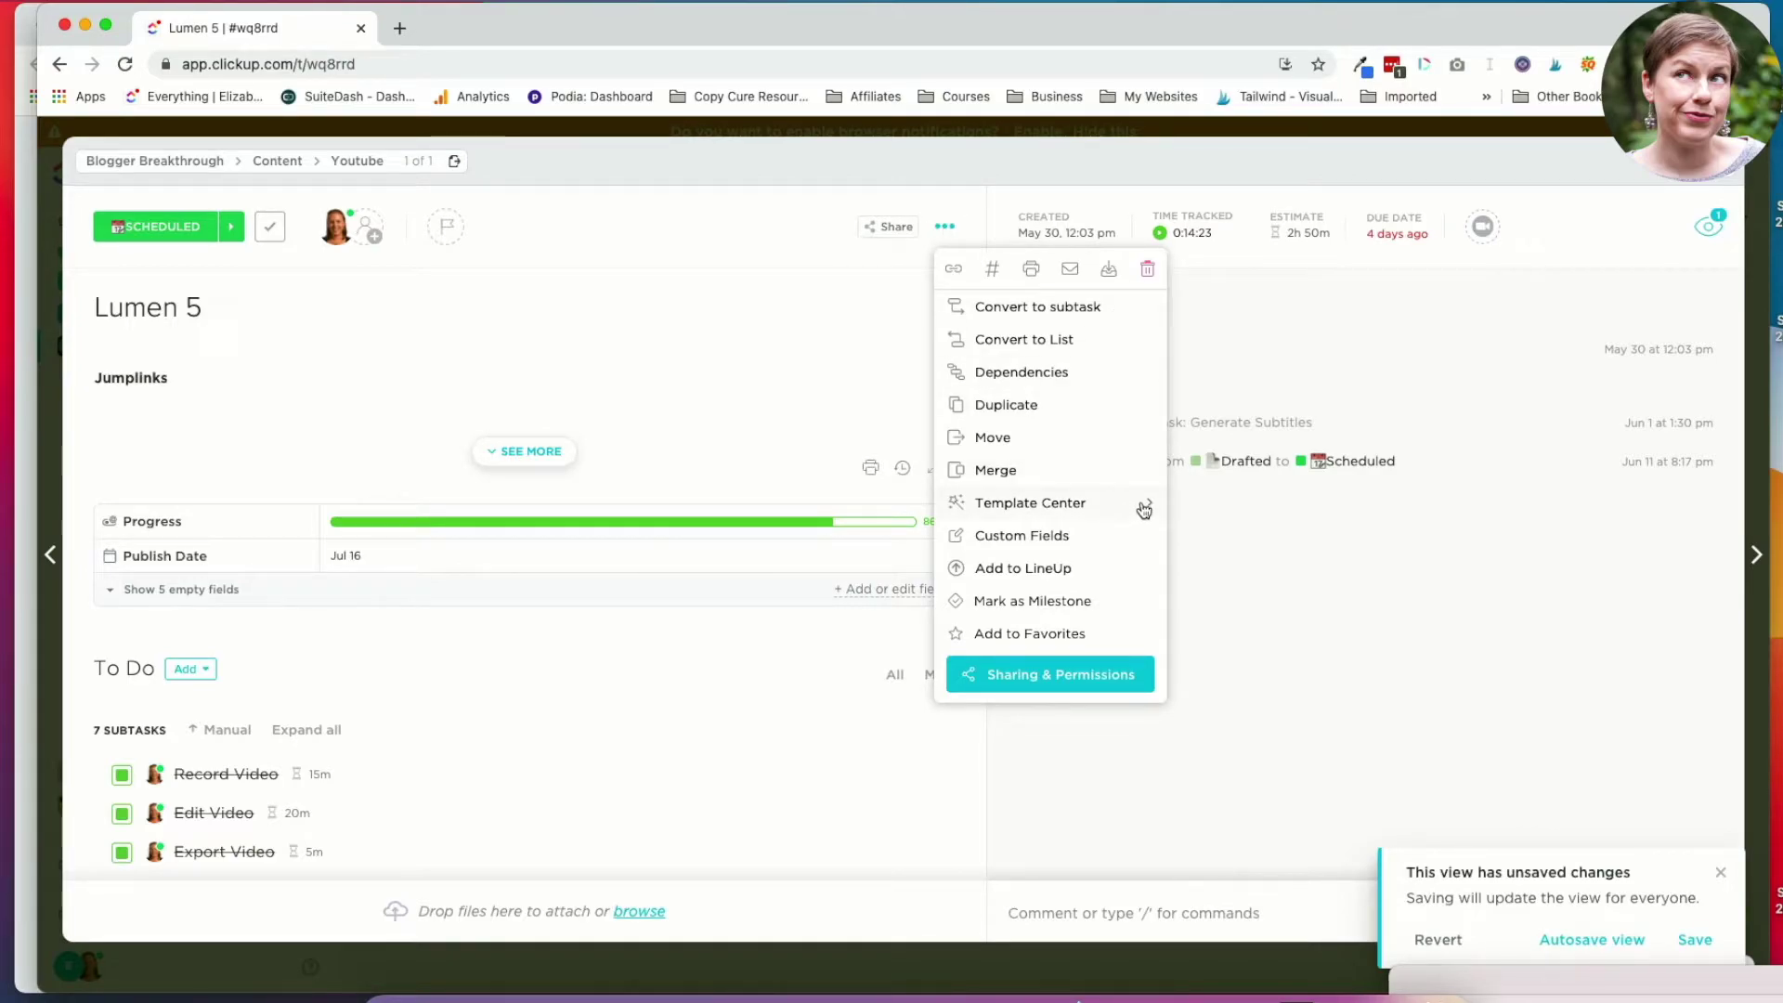
Preview Template Center in the task menu, dismiss it, and scroll to the related tasks.
{"action": "mouse_move", "coordinate": [1145, 508]}
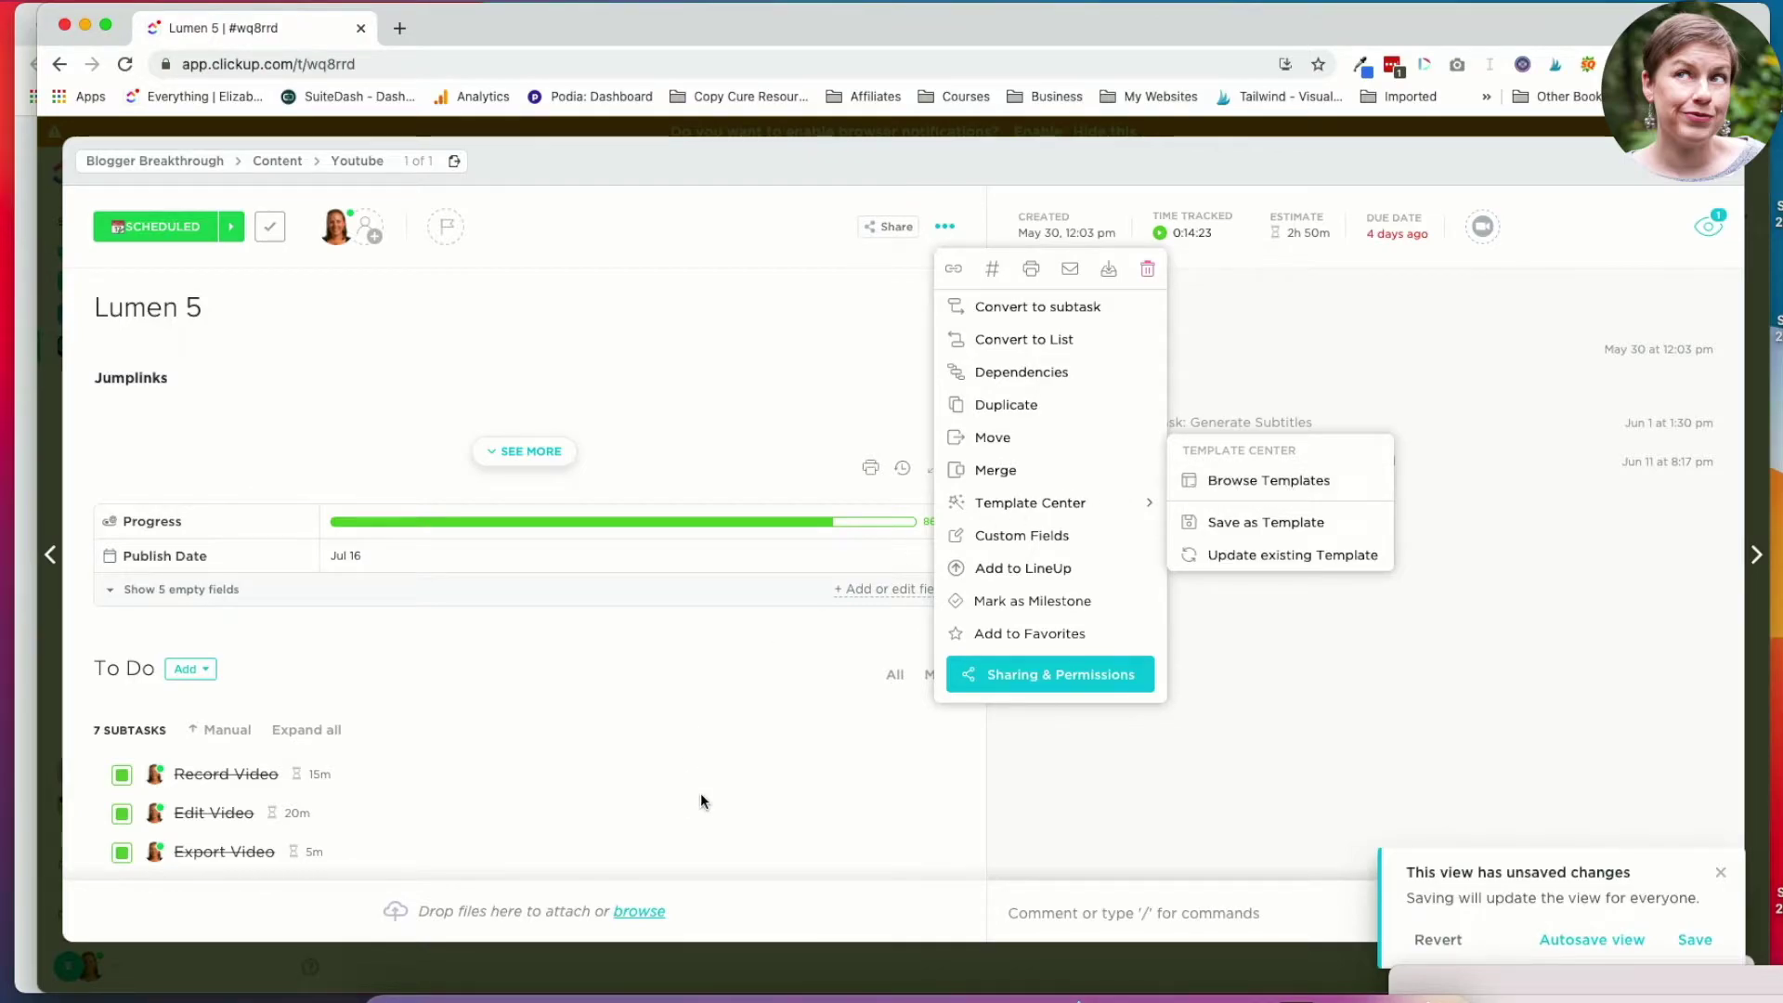
{"action": "left_click", "coordinate": [768, 290]}
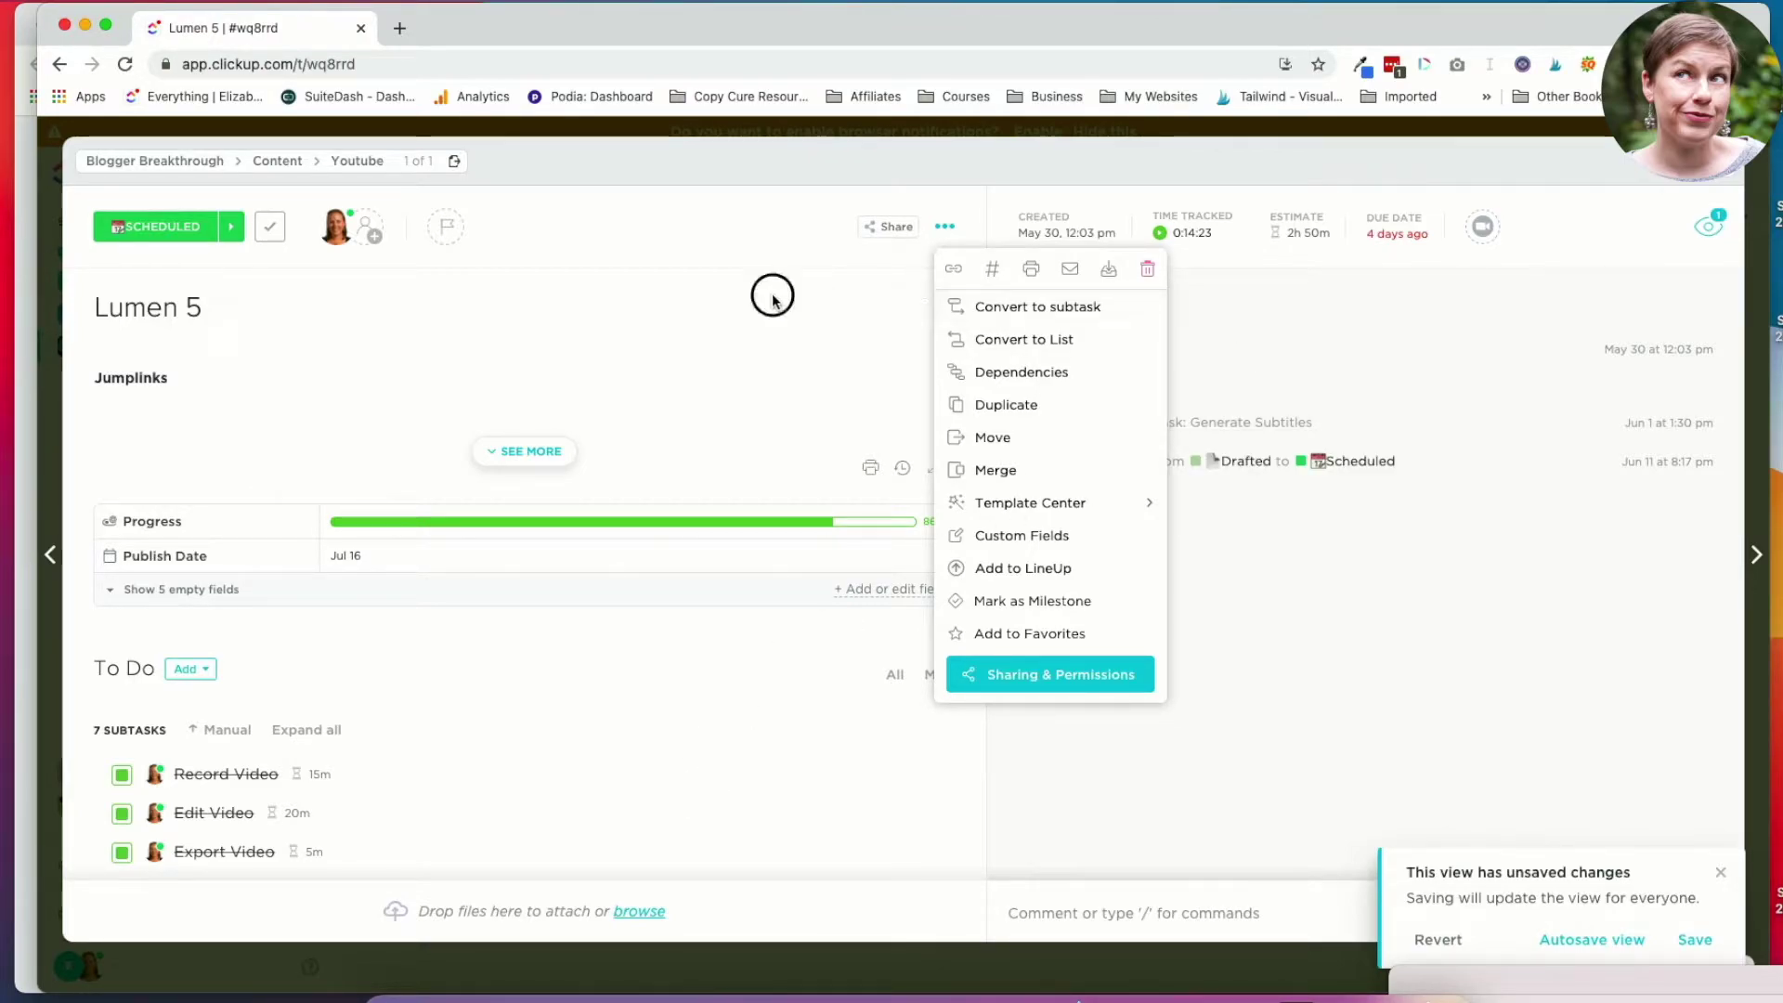
{"action": "scroll", "coordinate": [709, 687], "scroll_direction": "down", "scroll_amount": 4}
{"action": "scroll", "coordinate": [712, 688], "scroll_direction": "down", "scroll_amount": 4}
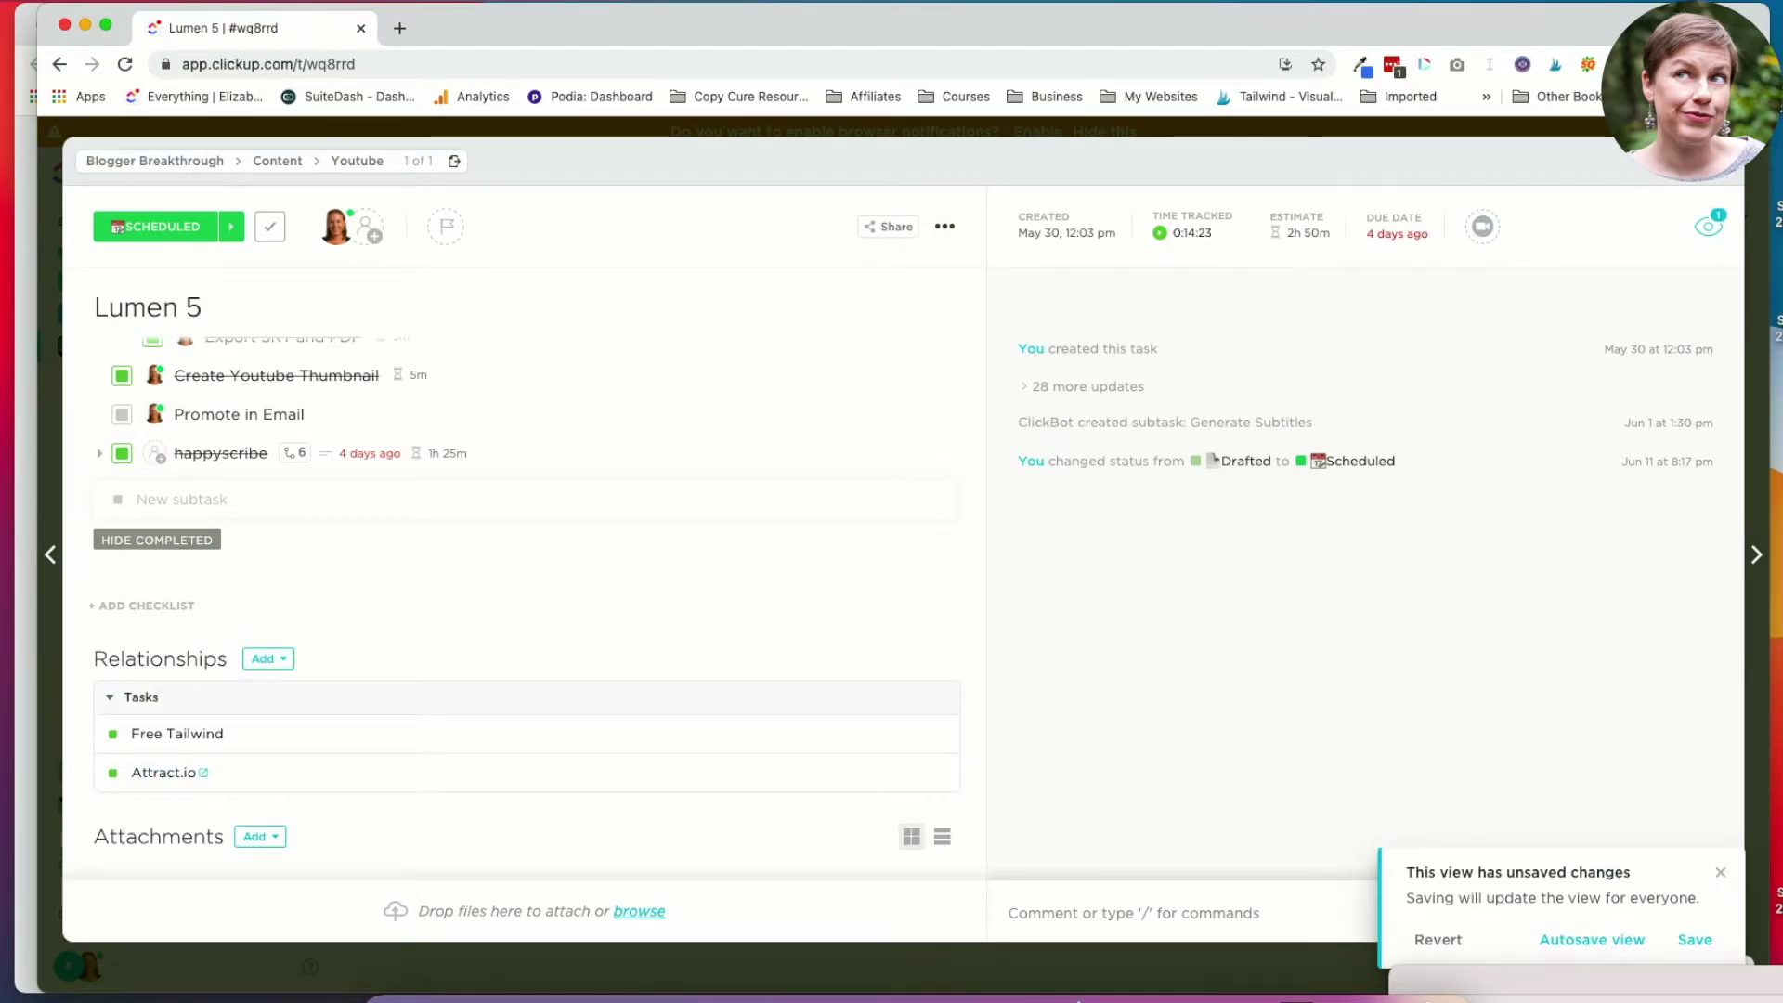
Close the Lumen 5 task and switch to the Blog Posts list.
{"action": "left_click", "coordinate": [1716, 166]}
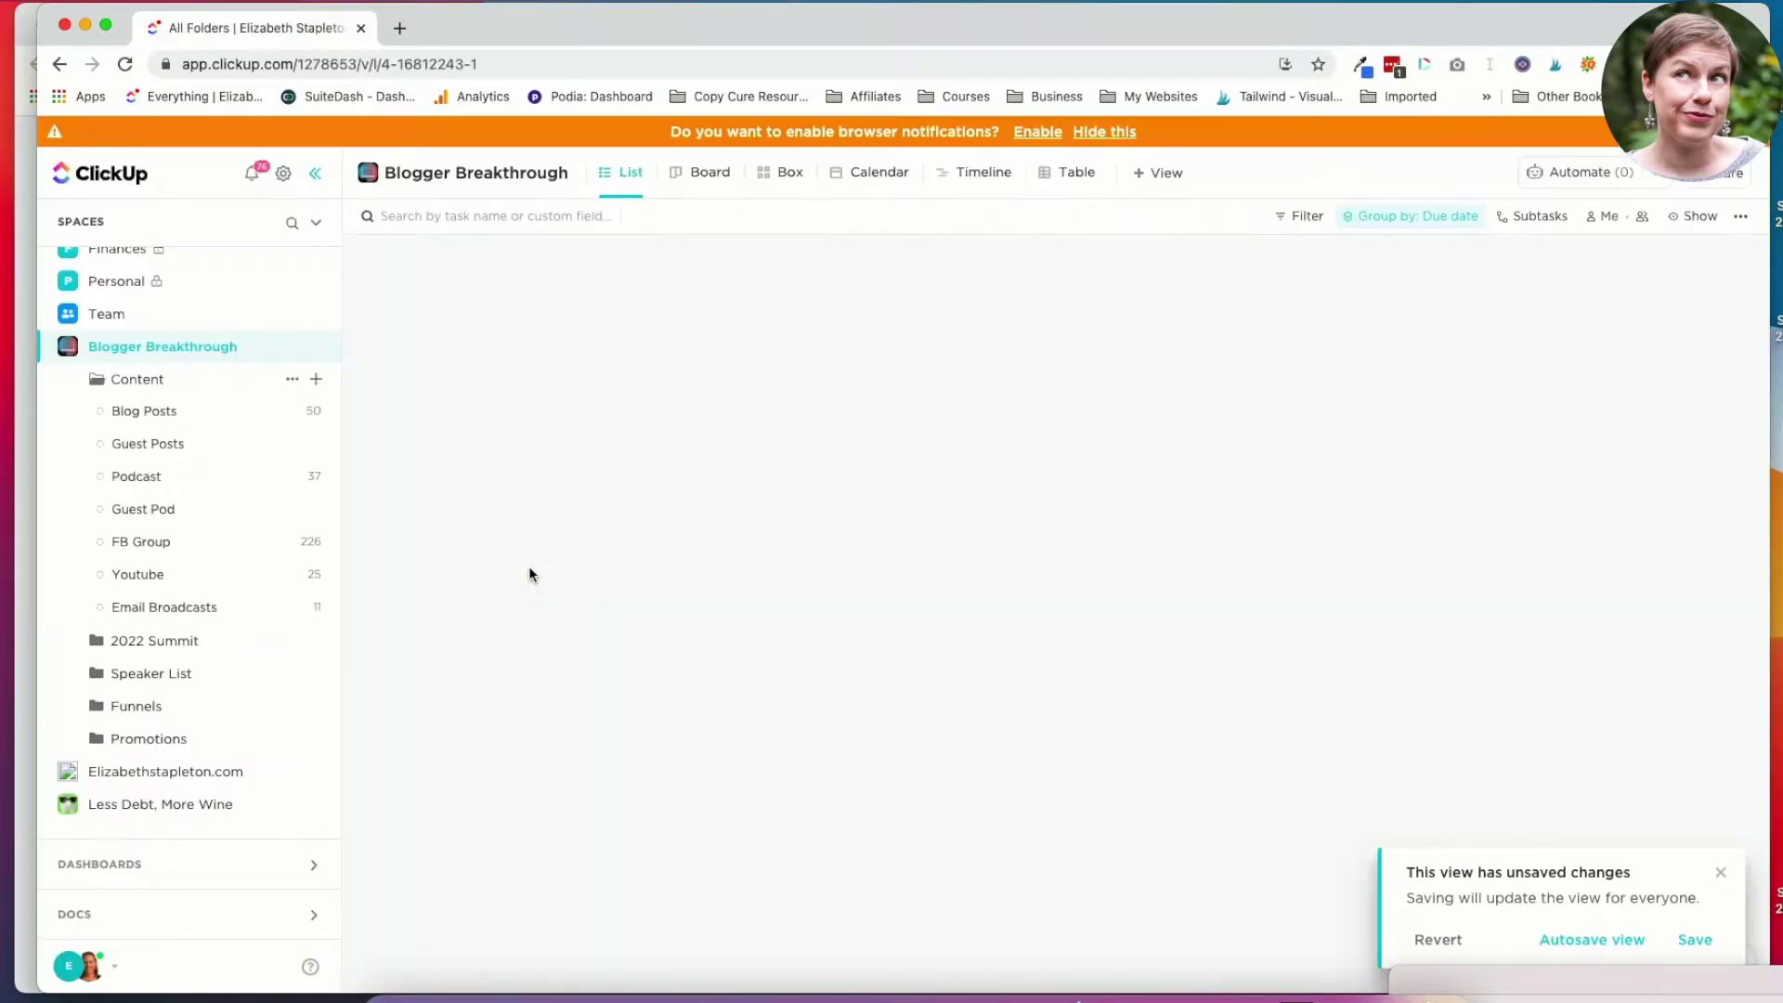
{"action": "scroll", "coordinate": [526, 492], "scroll_direction": "down", "scroll_amount": 1}
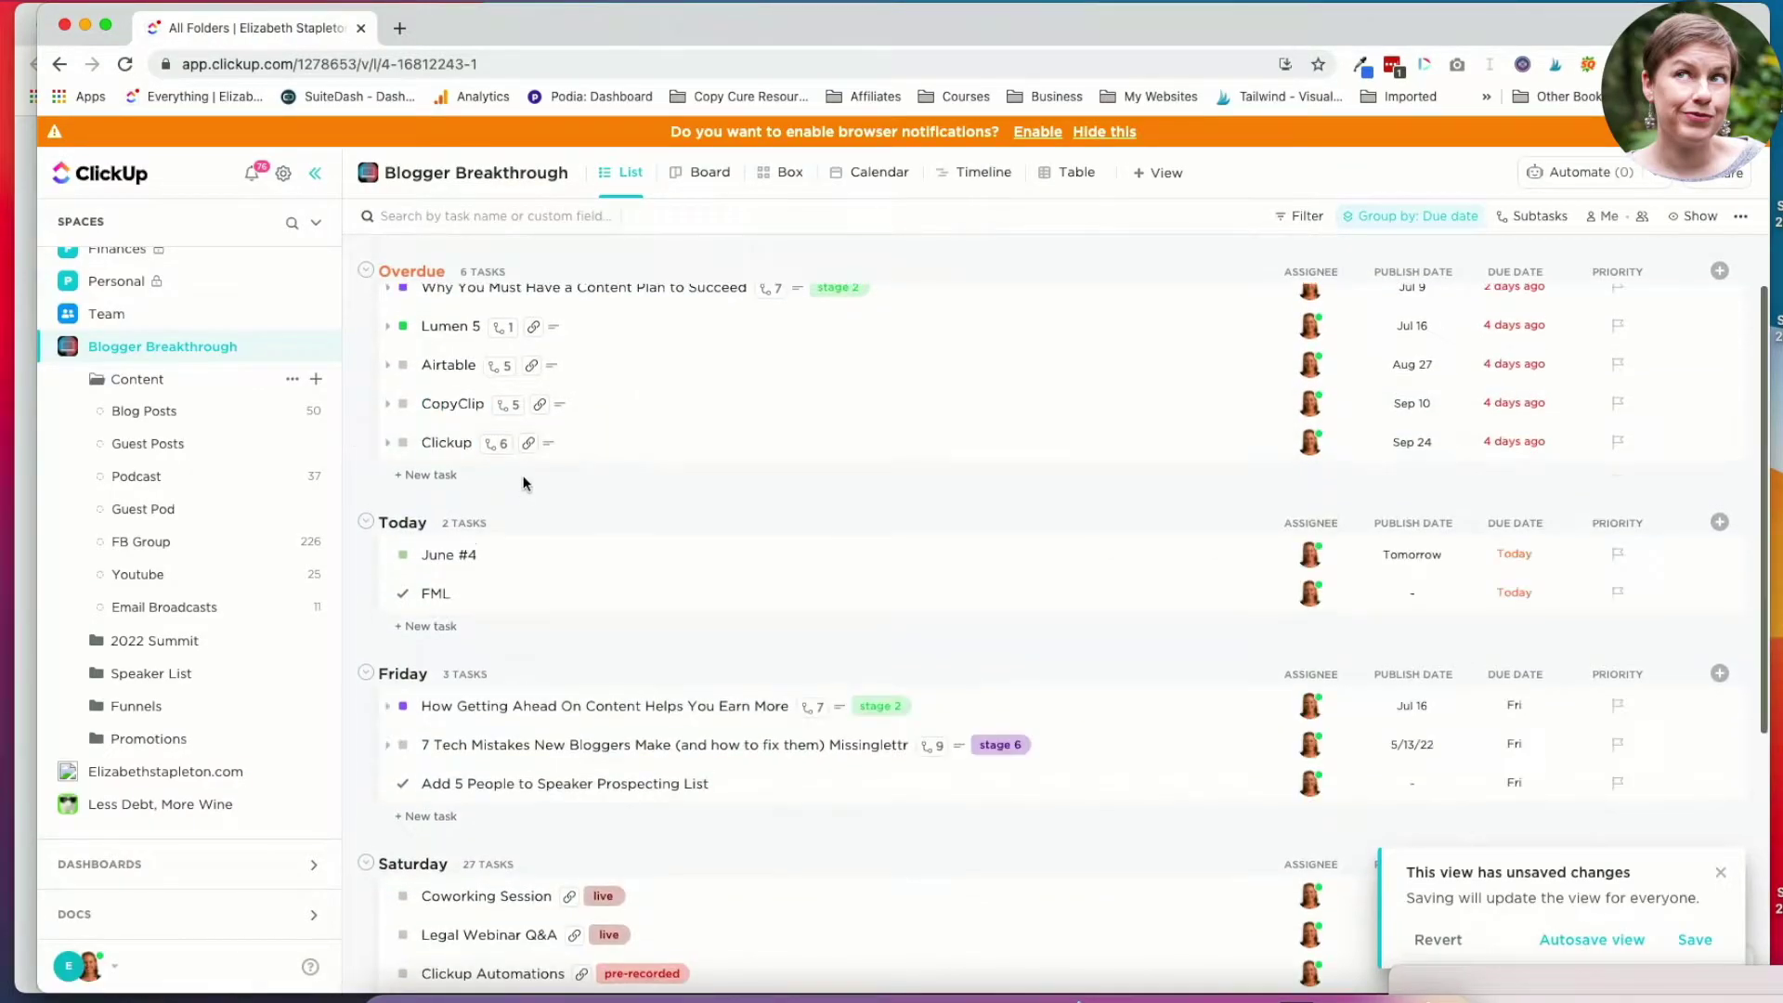
{"action": "scroll", "coordinate": [378, 523], "scroll_direction": "up", "scroll_amount": 1}
{"action": "left_click", "coordinate": [149, 415]}
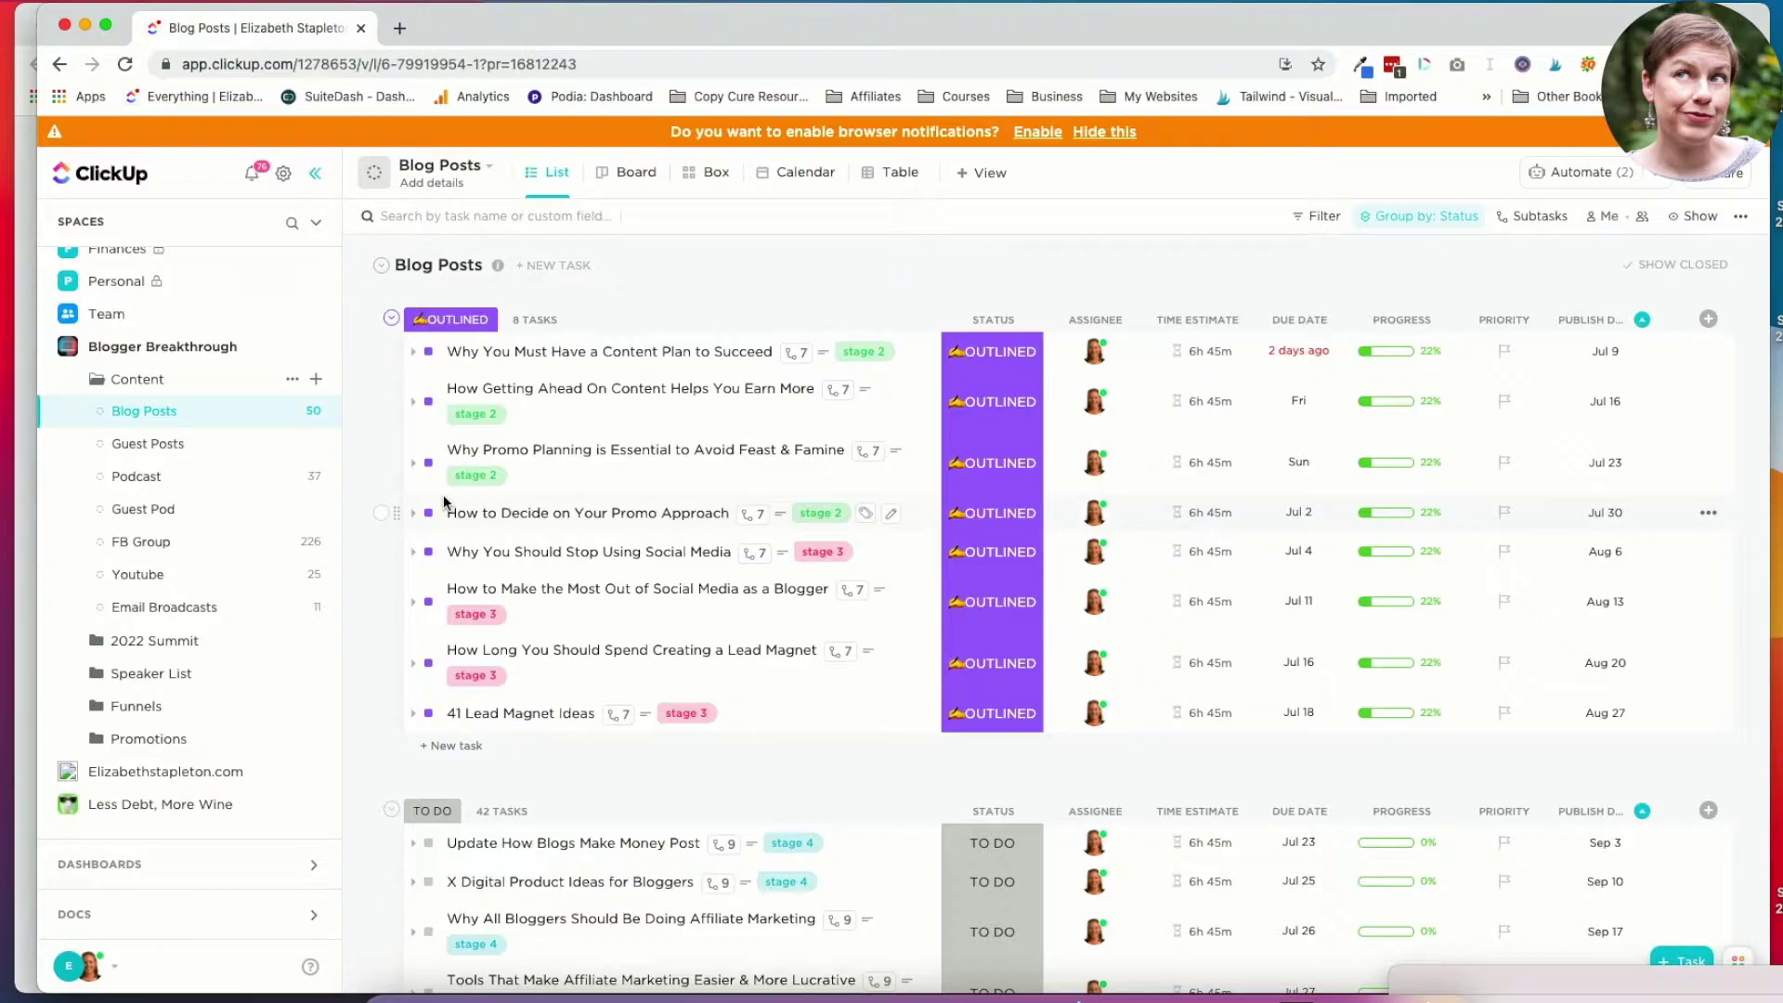
Review the 'Why You Must Have a Content Plan to Succeed' task's subtasks, then open the list settings.
{"action": "left_click", "coordinate": [629, 357]}
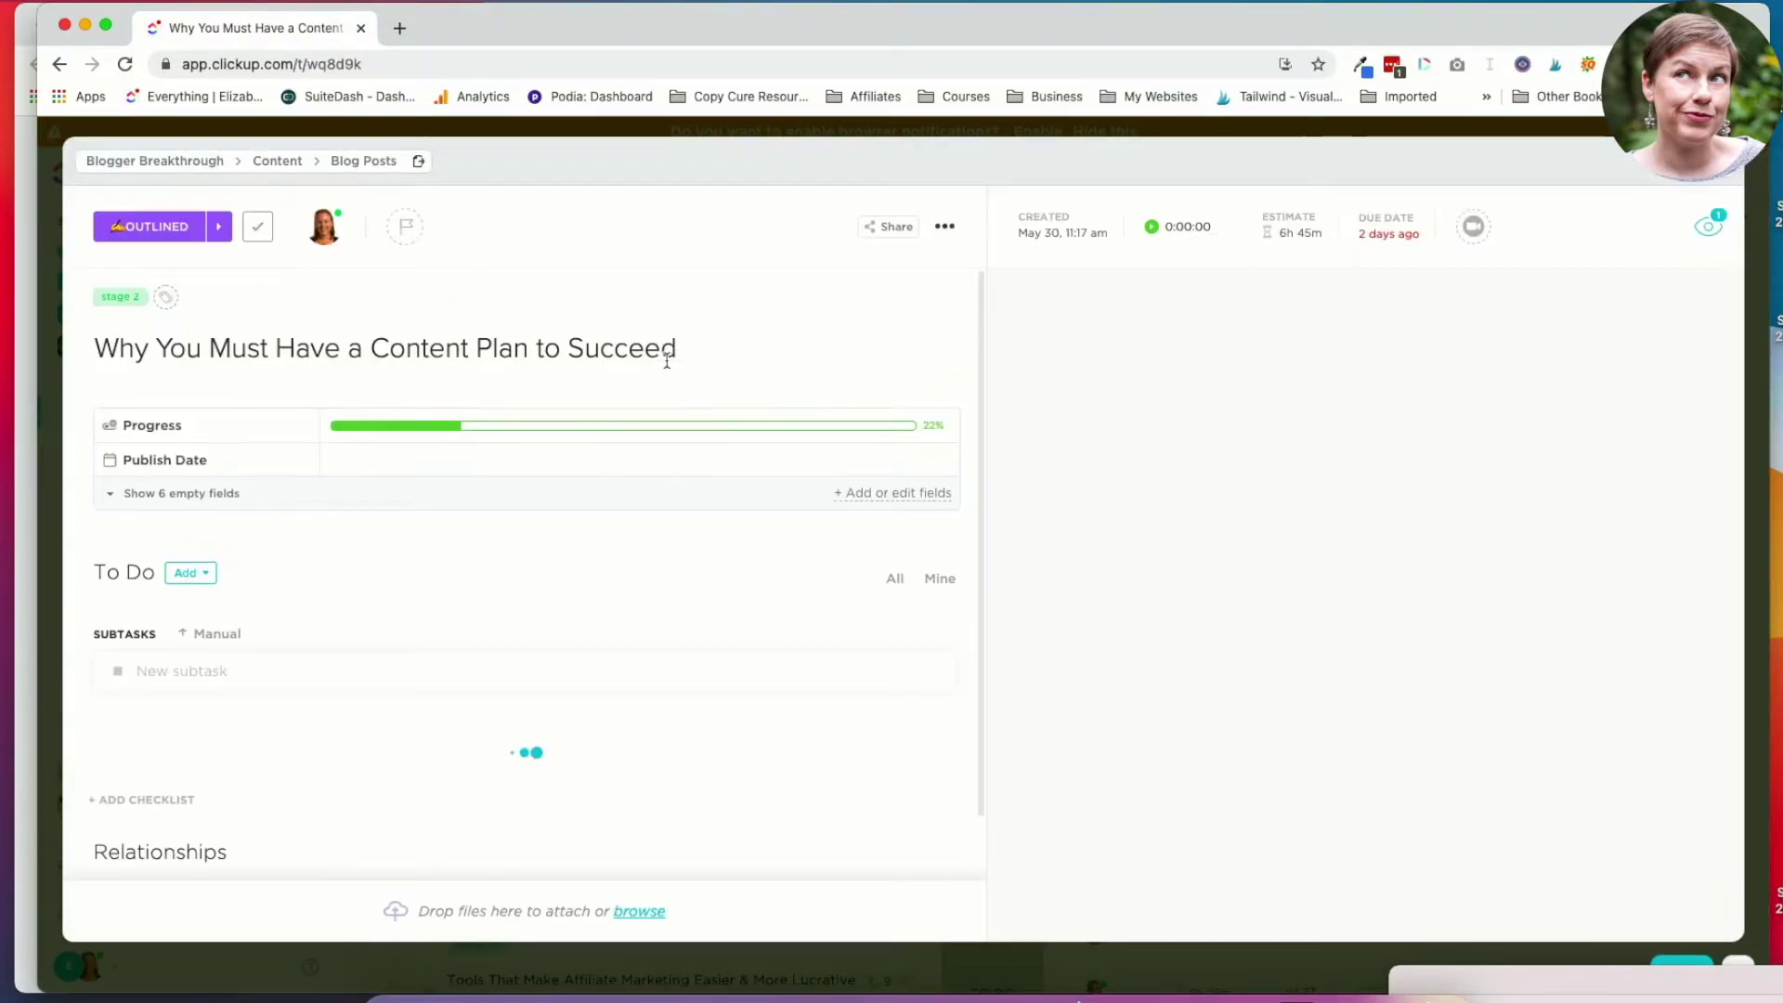
{"action": "scroll", "coordinate": [350, 629], "scroll_direction": "down", "scroll_amount": 2}
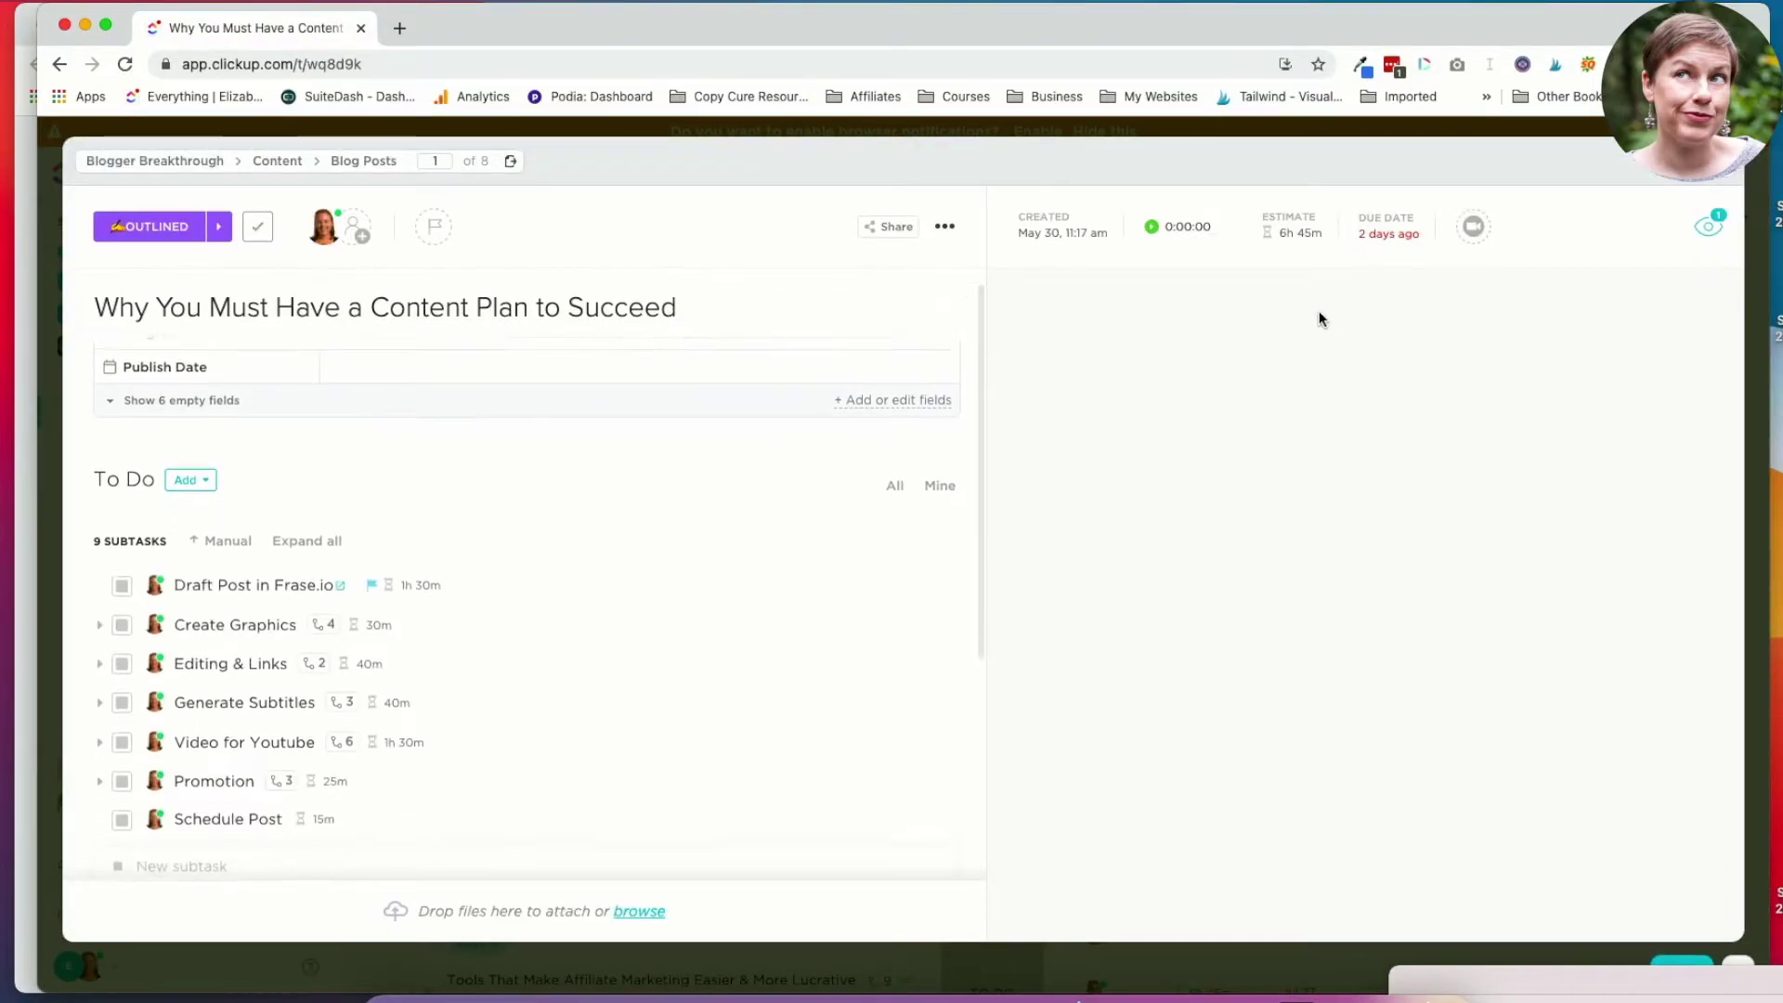
{"action": "scroll", "coordinate": [227, 669], "scroll_direction": "down", "scroll_amount": 3}
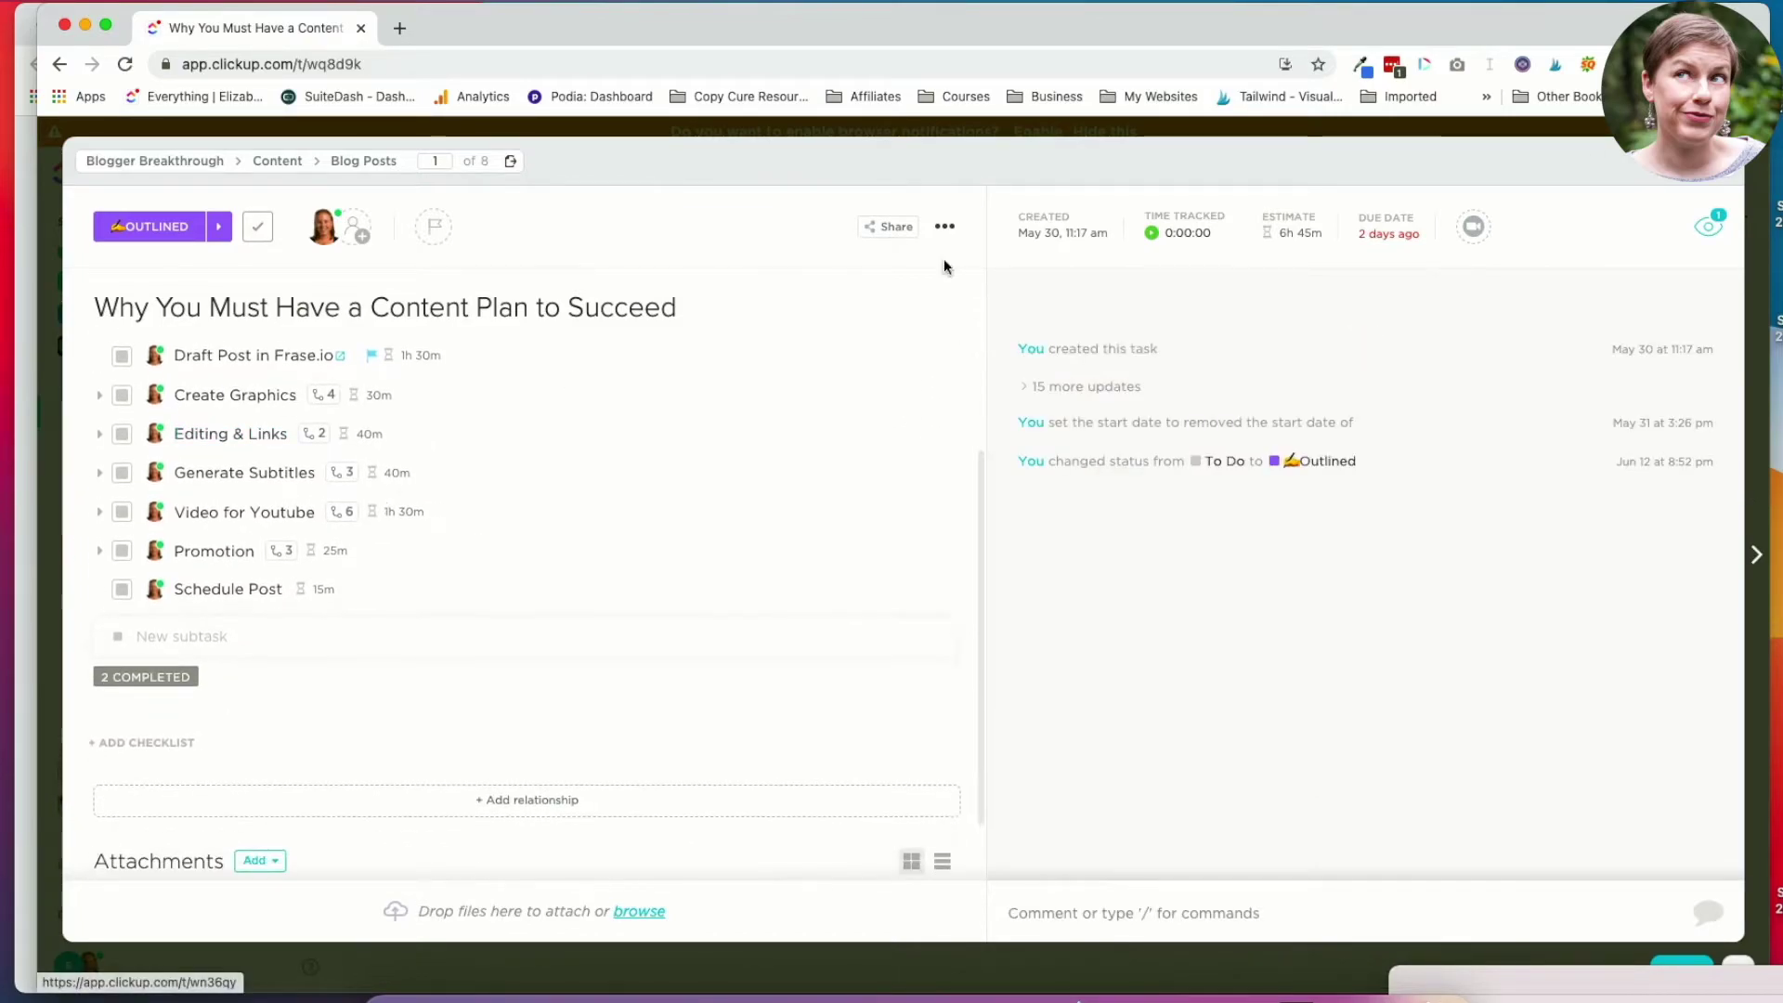
{"action": "key", "text": "Escape"}
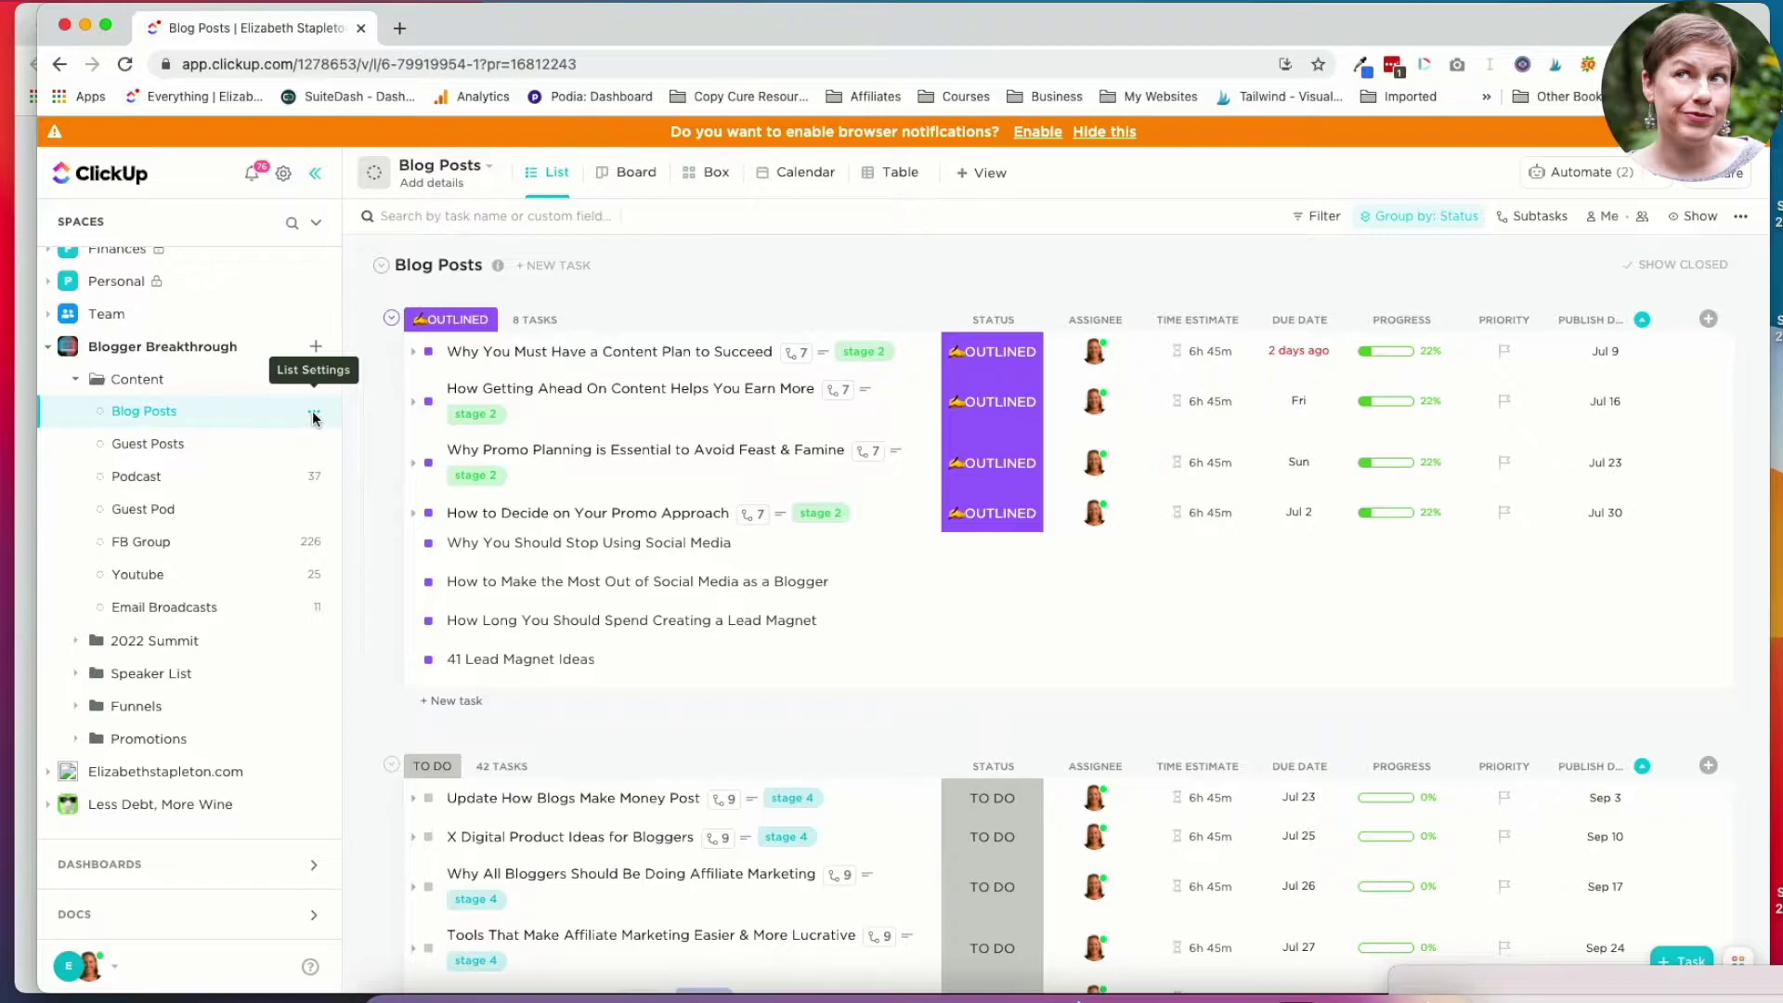
{"action": "left_click", "coordinate": [313, 414]}
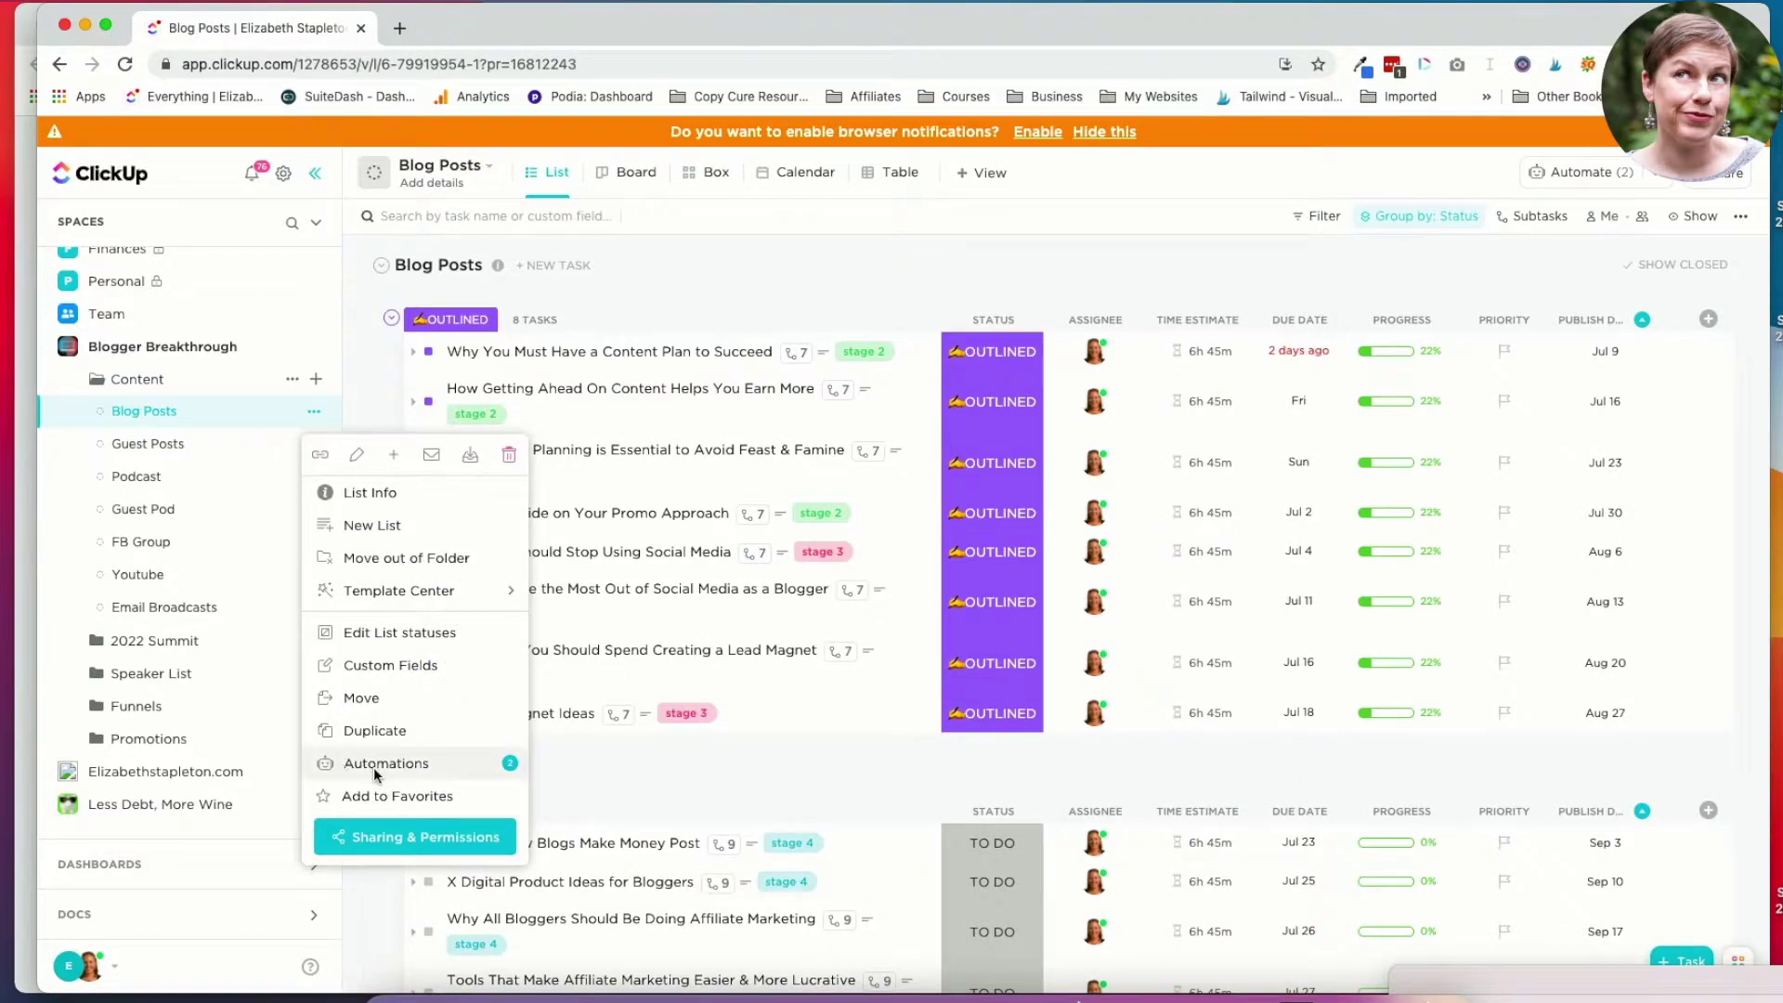
Show the Blog Posts list's 2 active automations in the Automations panel.
{"action": "mouse_move", "coordinate": [373, 767]}
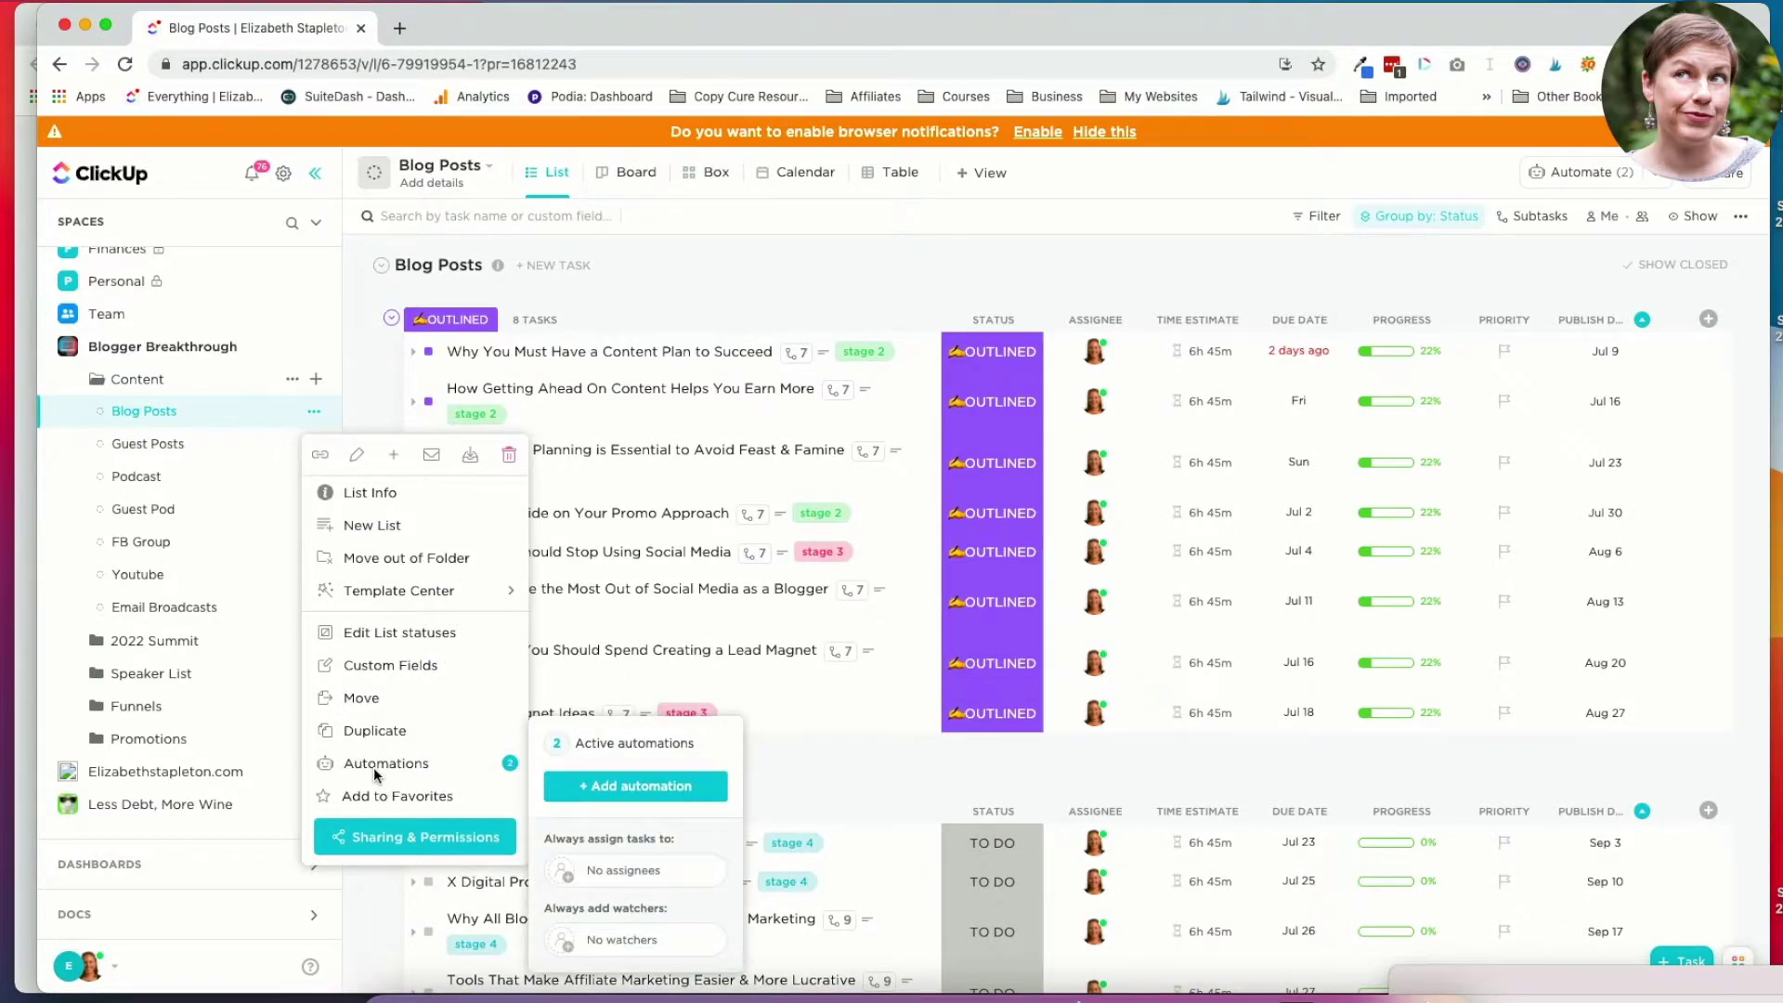
{"action": "left_click", "coordinate": [637, 745]}
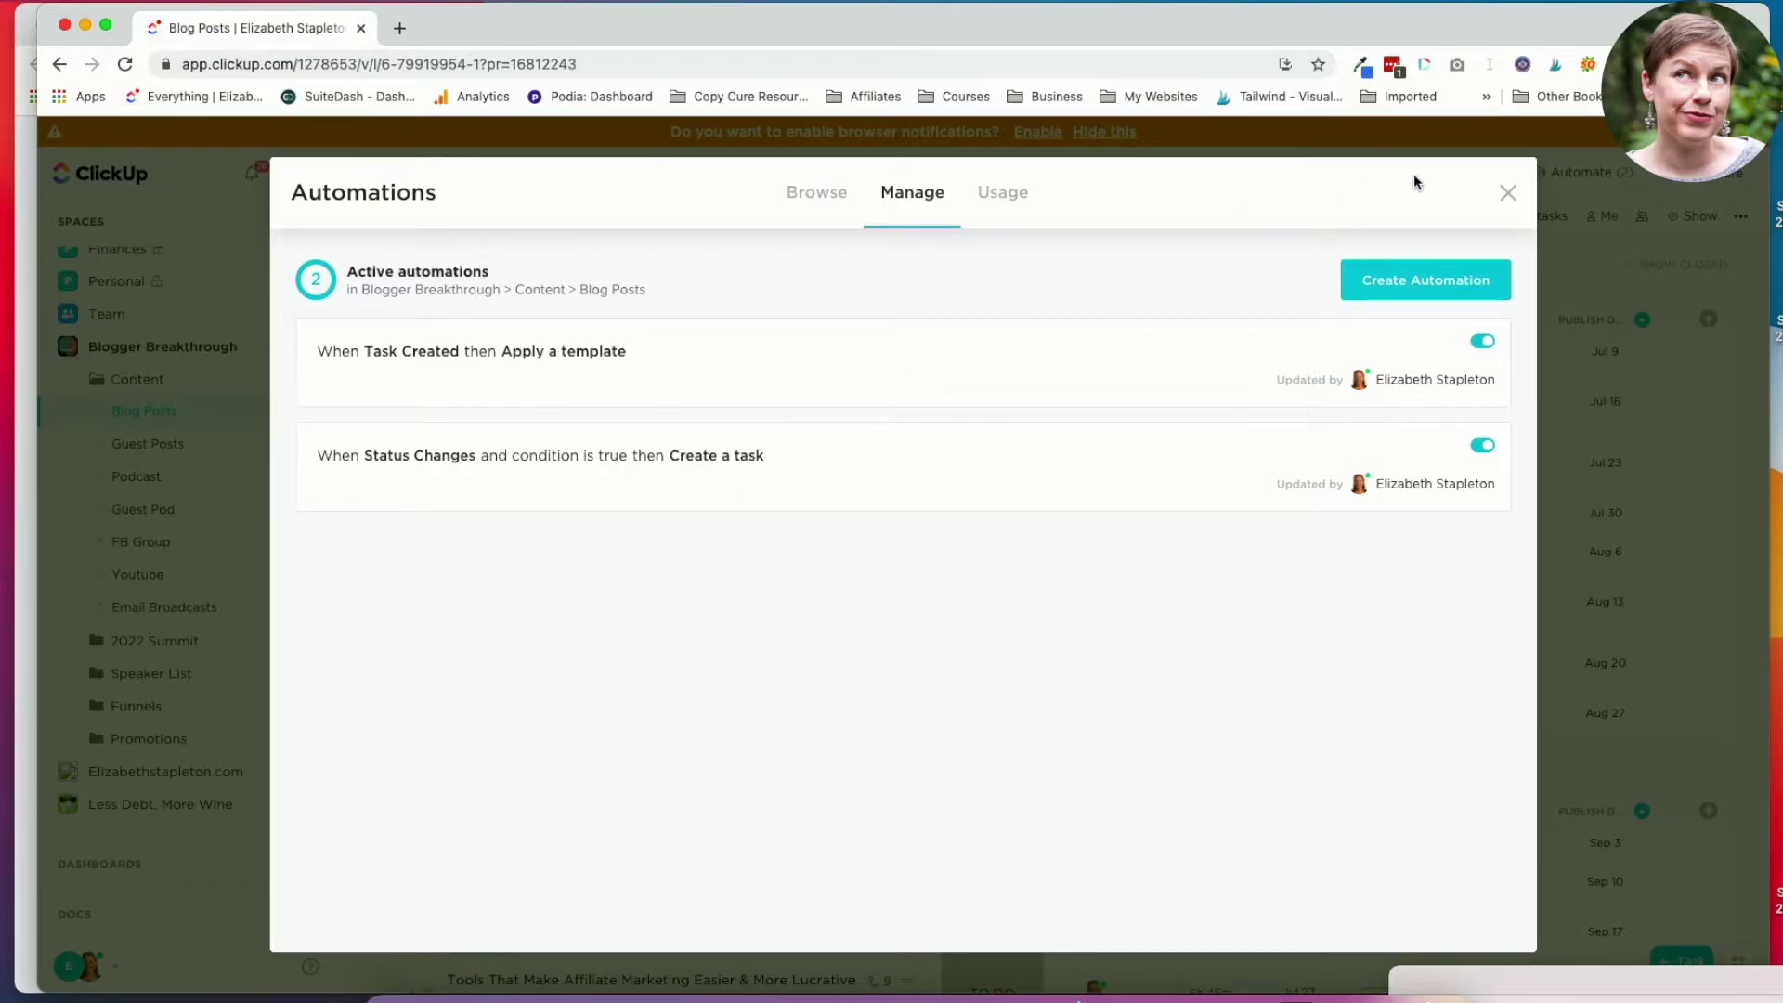
Close the automations dialog, scroll the Blog Posts list, and show the fields available as columns.
{"action": "left_click", "coordinate": [1505, 195]}
{"action": "scroll", "coordinate": [697, 390], "scroll_direction": "down", "scroll_amount": 4}
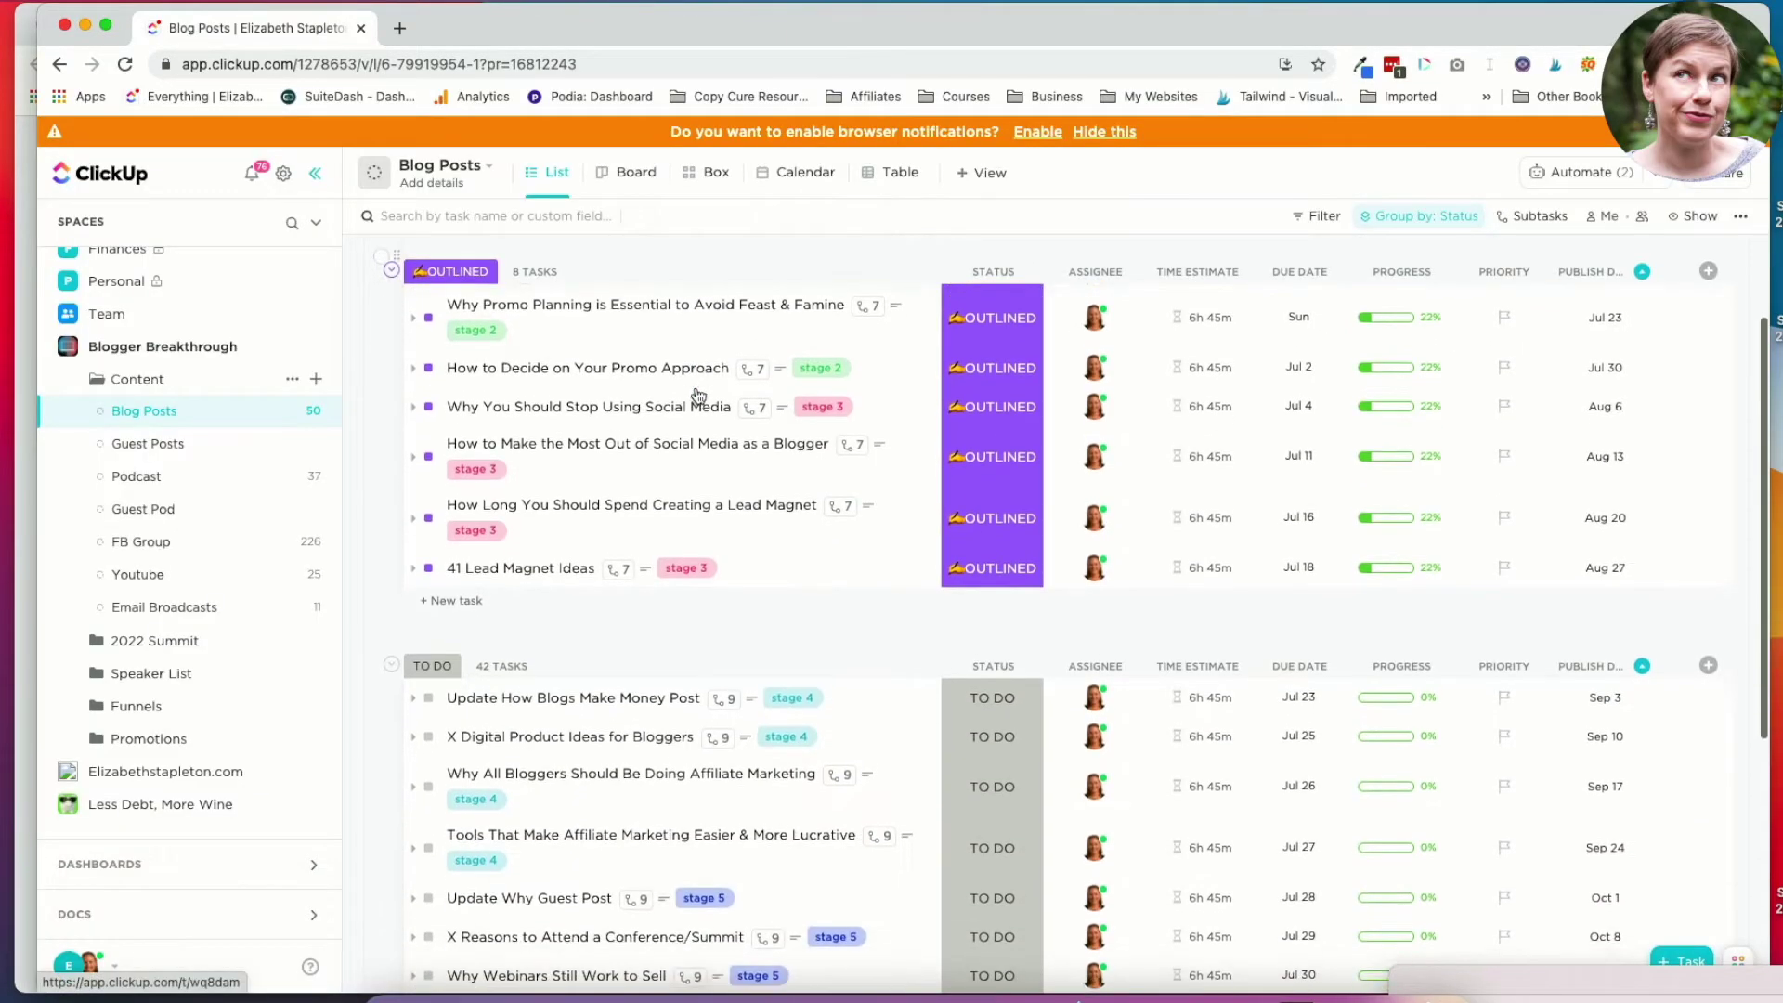
{"action": "scroll", "coordinate": [700, 399], "scroll_direction": "down", "scroll_amount": 3}
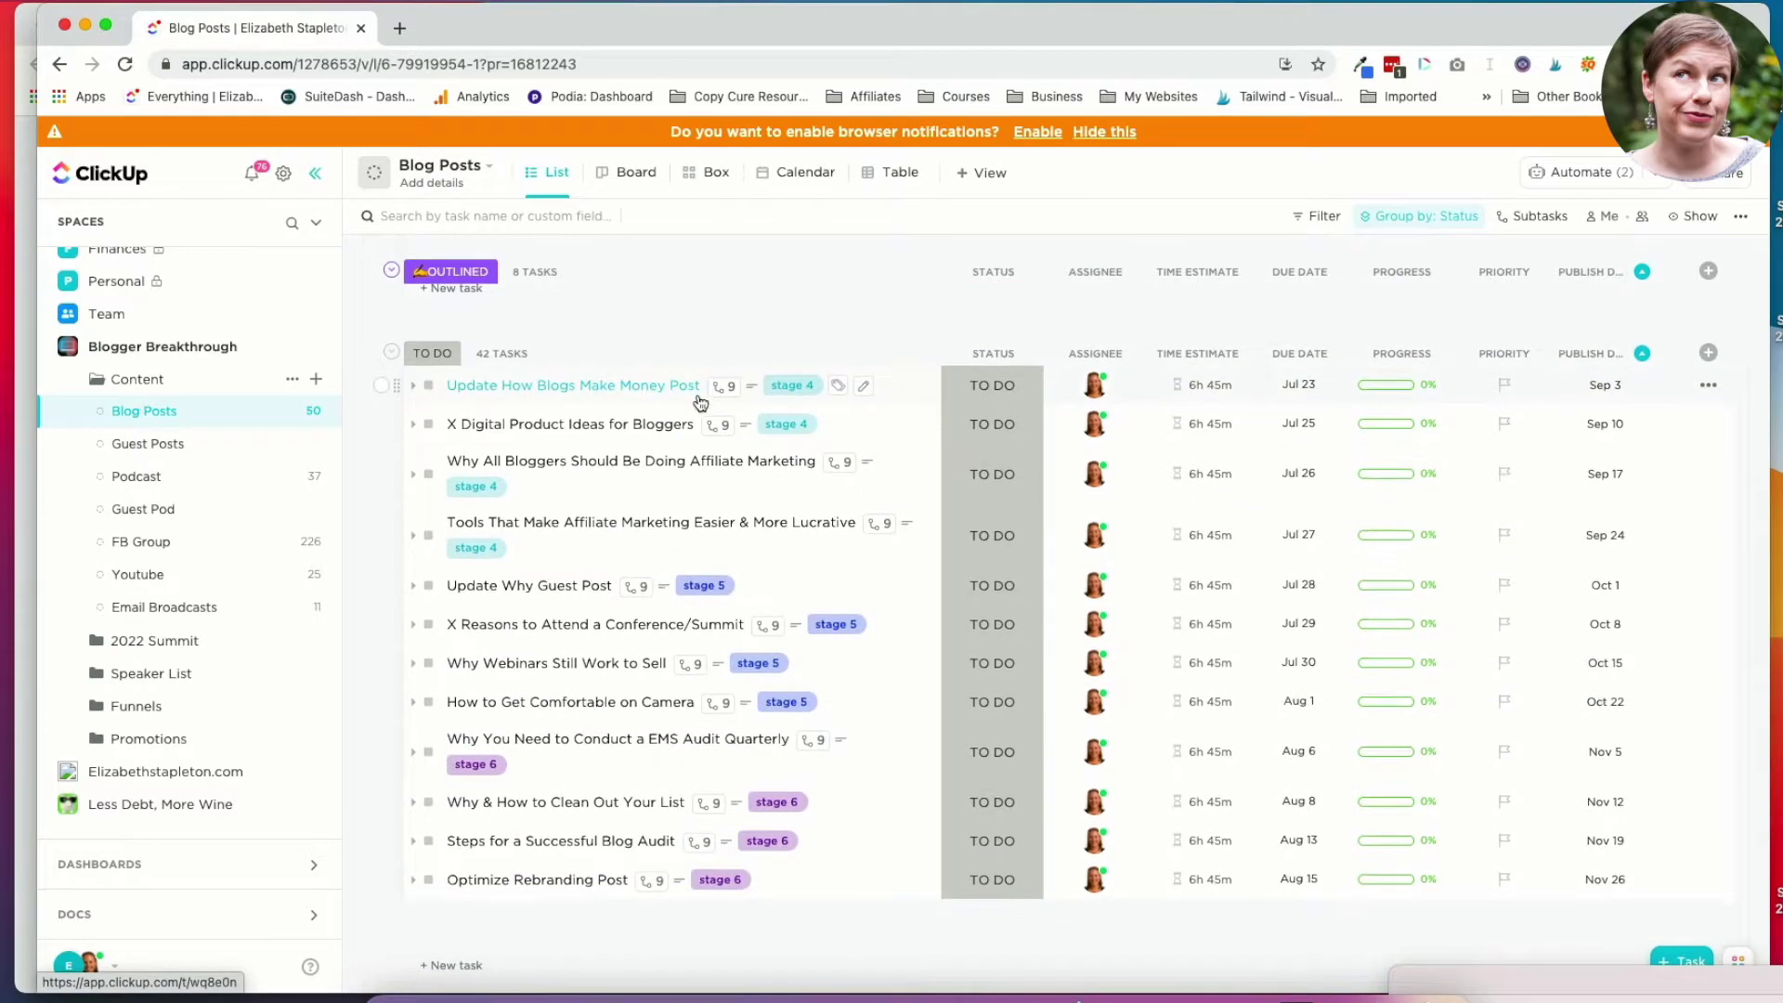
{"action": "scroll", "coordinate": [700, 409], "scroll_direction": "up", "scroll_amount": 4}
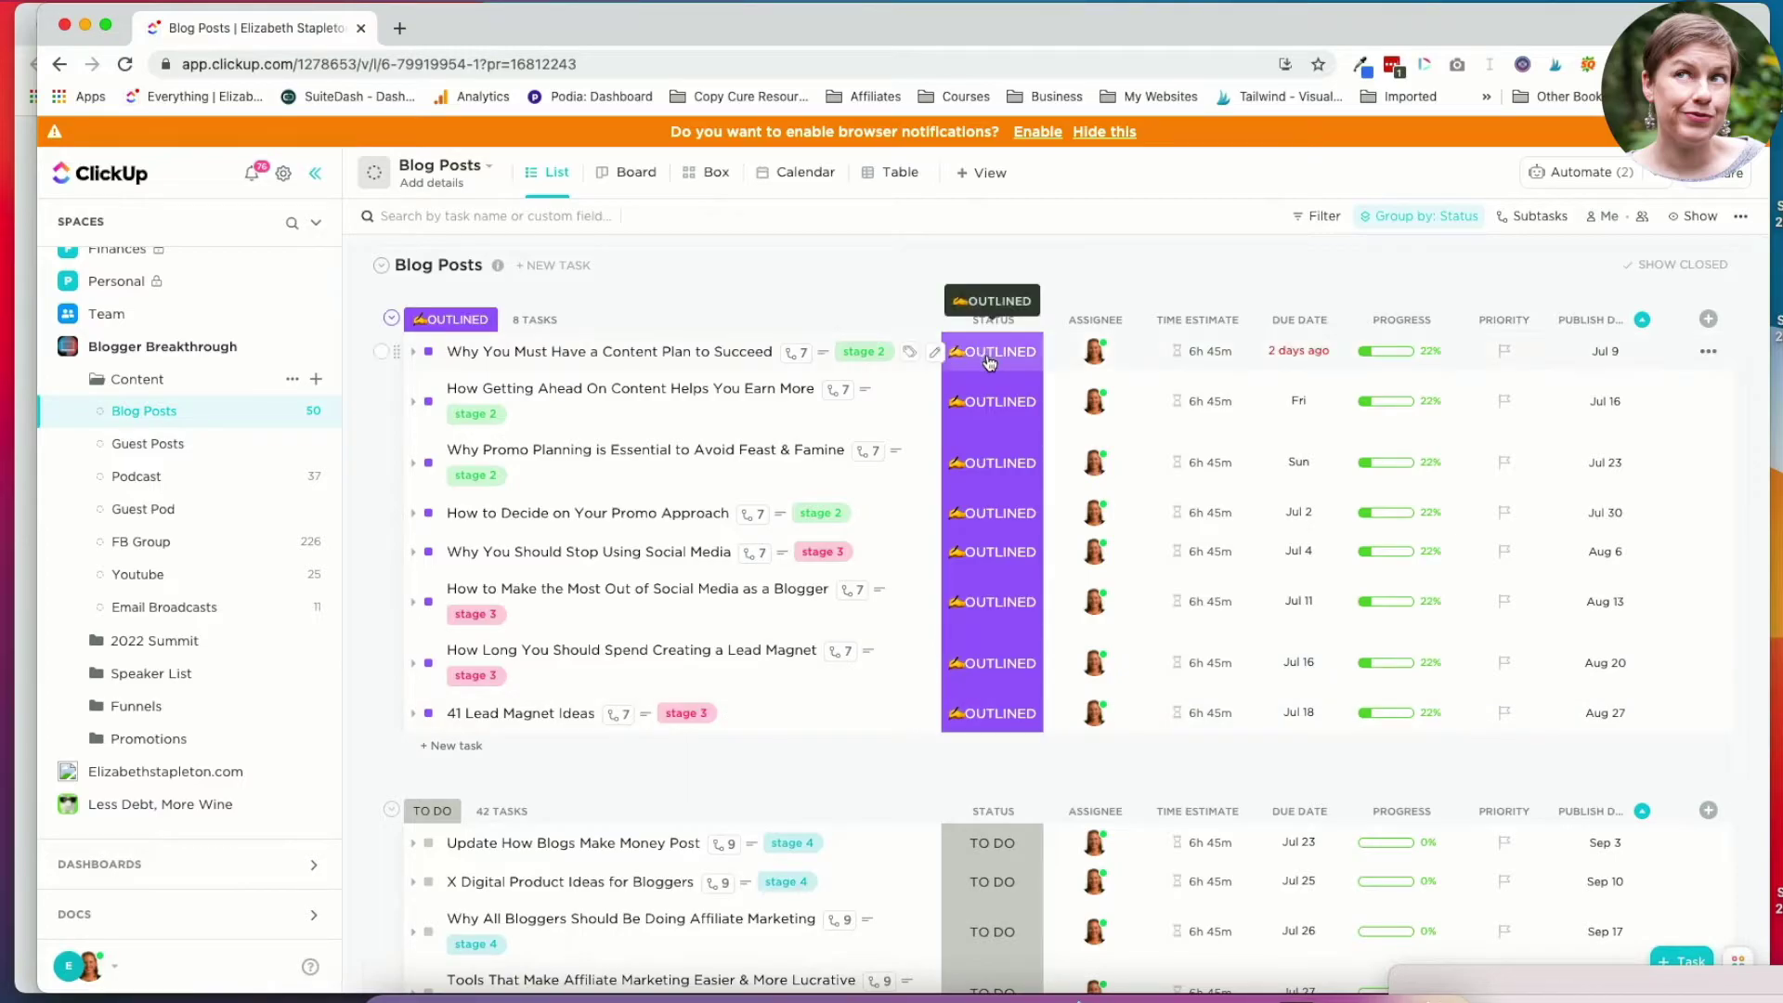
{"action": "scroll", "coordinate": [989, 492], "scroll_direction": "down", "scroll_amount": 8}
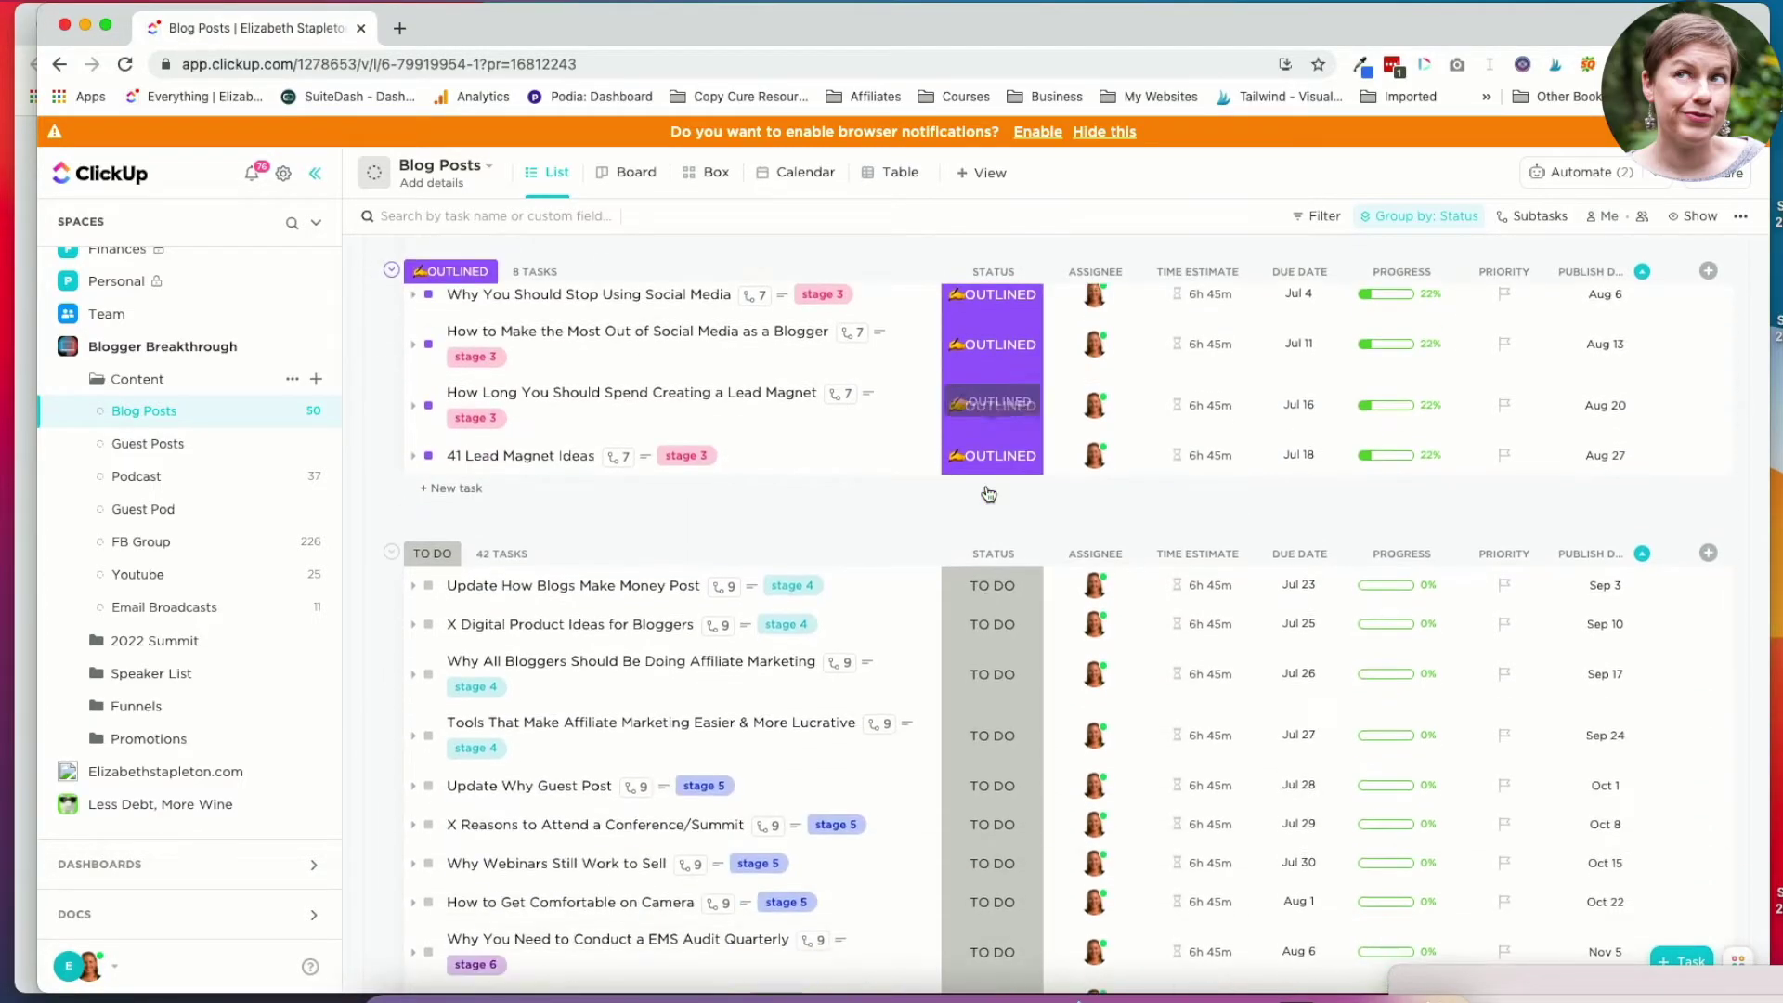
{"action": "scroll", "coordinate": [987, 492], "scroll_direction": "up", "scroll_amount": 8}
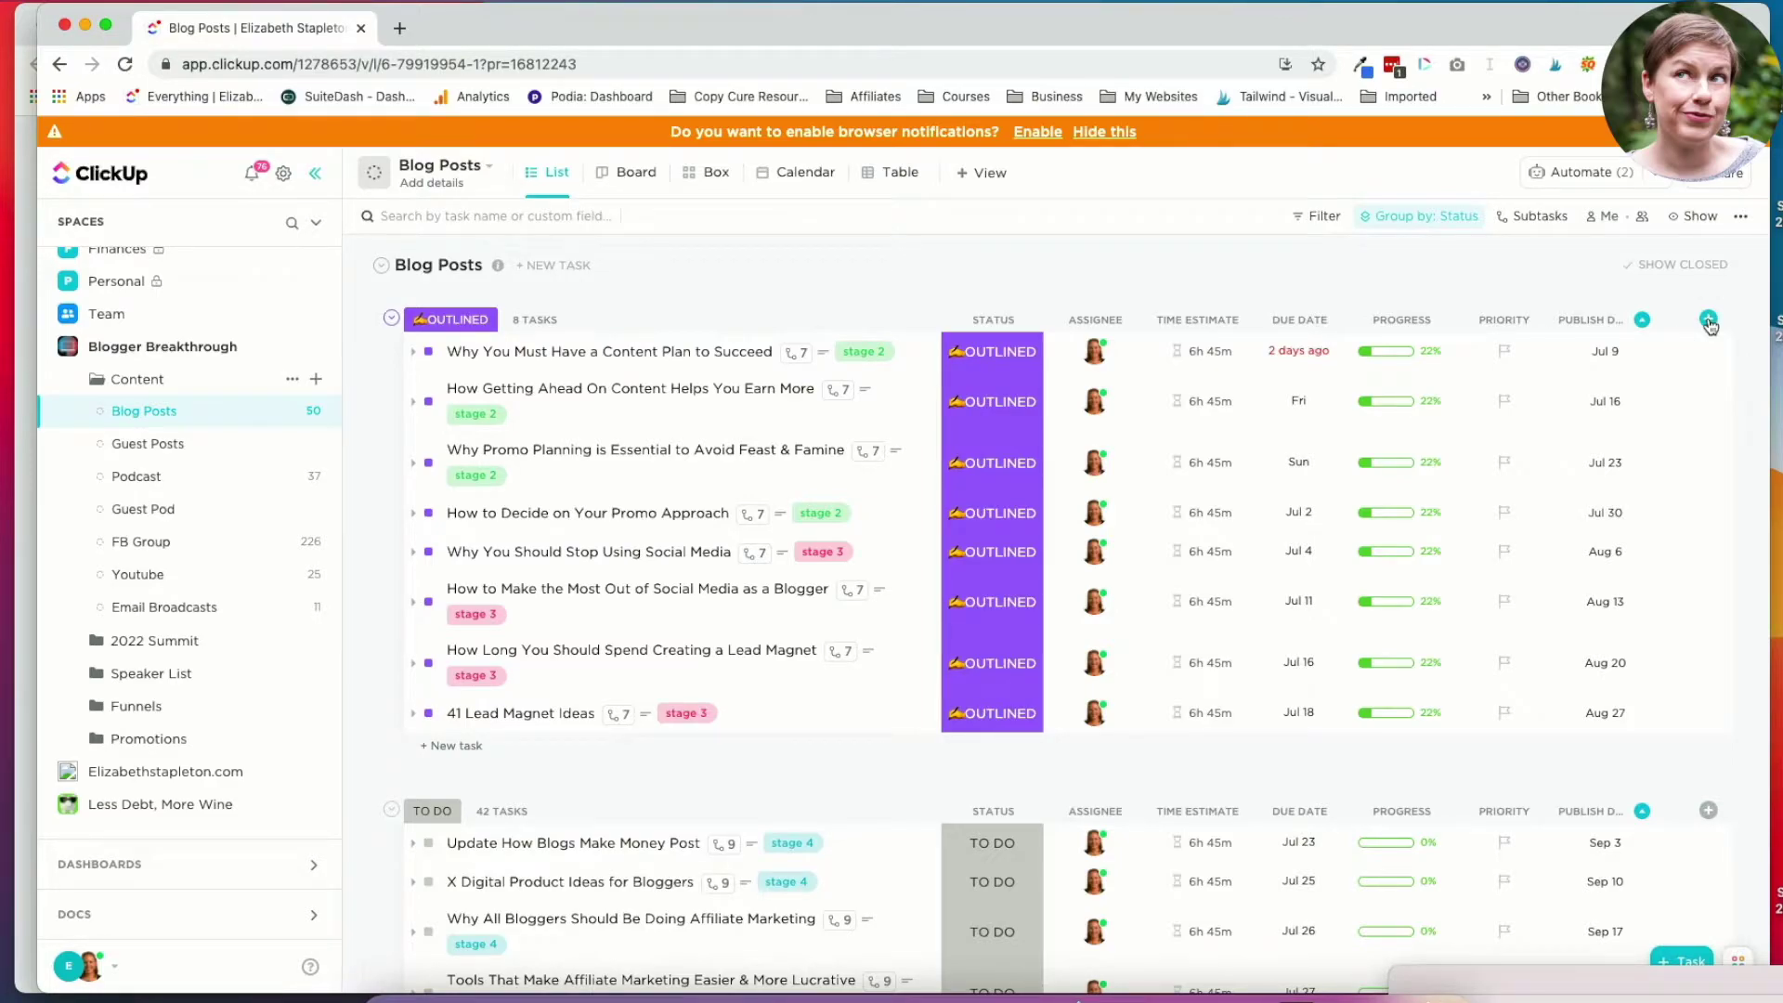
{"action": "left_click", "coordinate": [1708, 319]}
Show the Post URL field as a column, then delete it from this list only.
{"action": "scroll", "coordinate": [1458, 501], "scroll_direction": "down", "scroll_amount": 10}
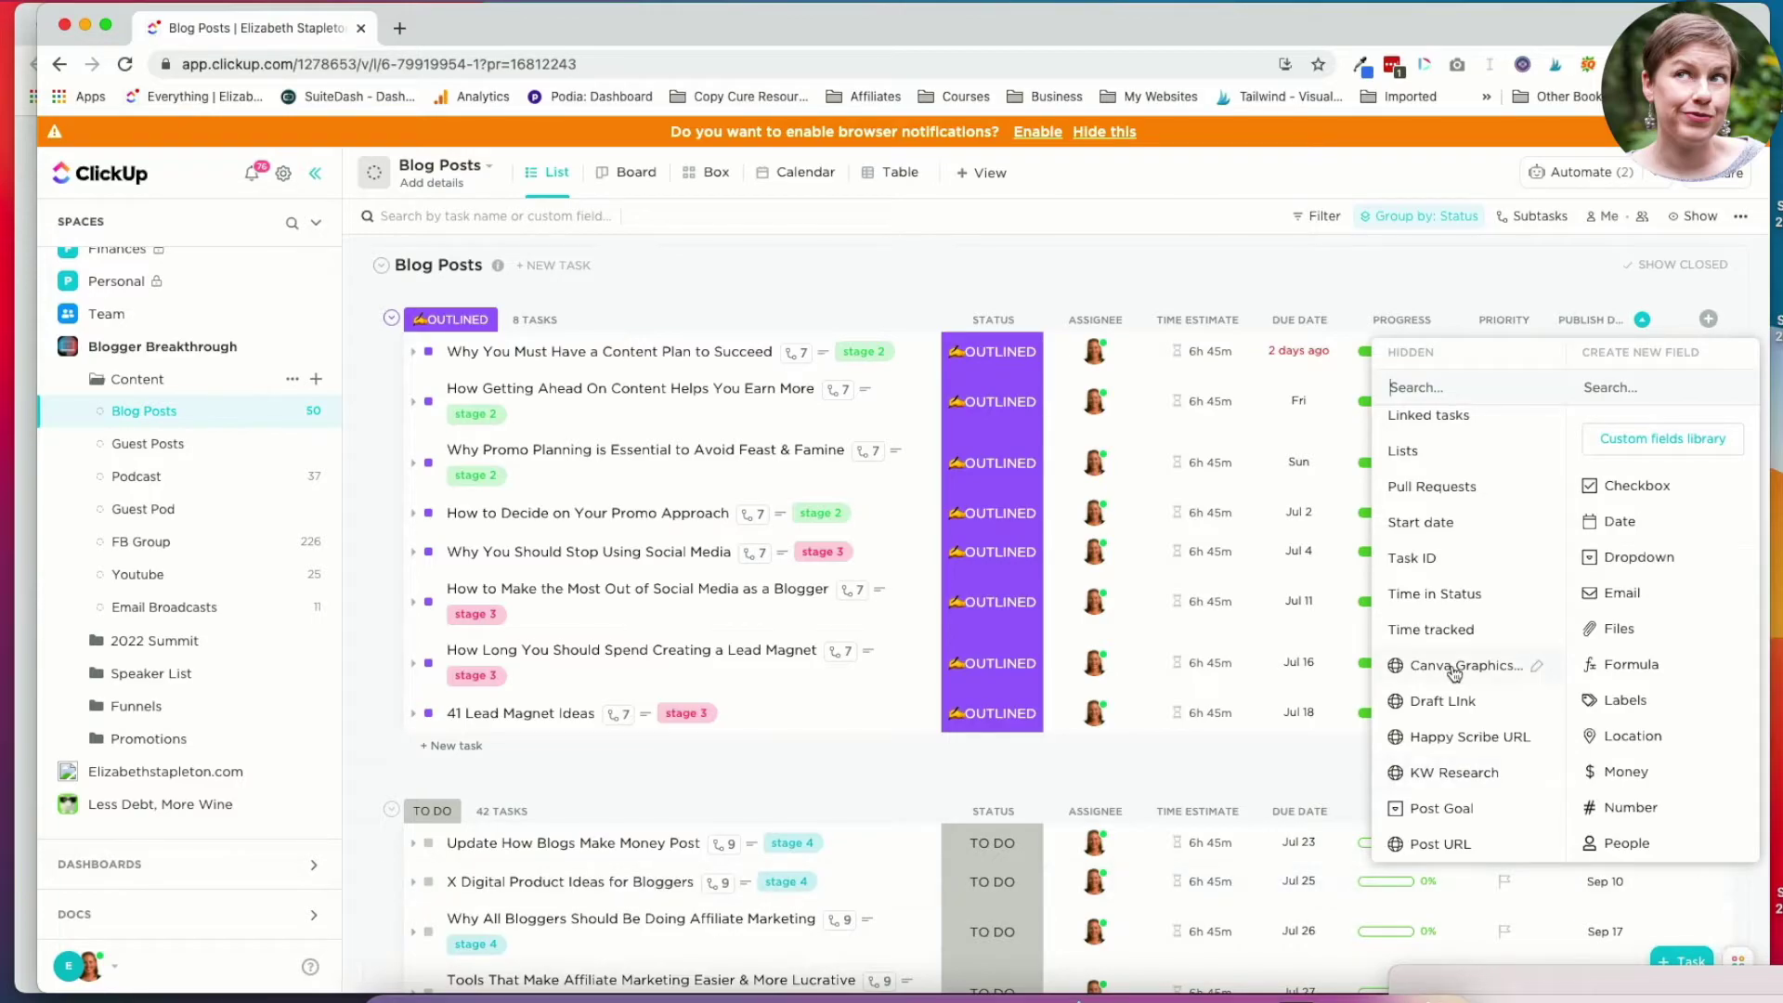
{"action": "left_click", "coordinate": [1457, 844]}
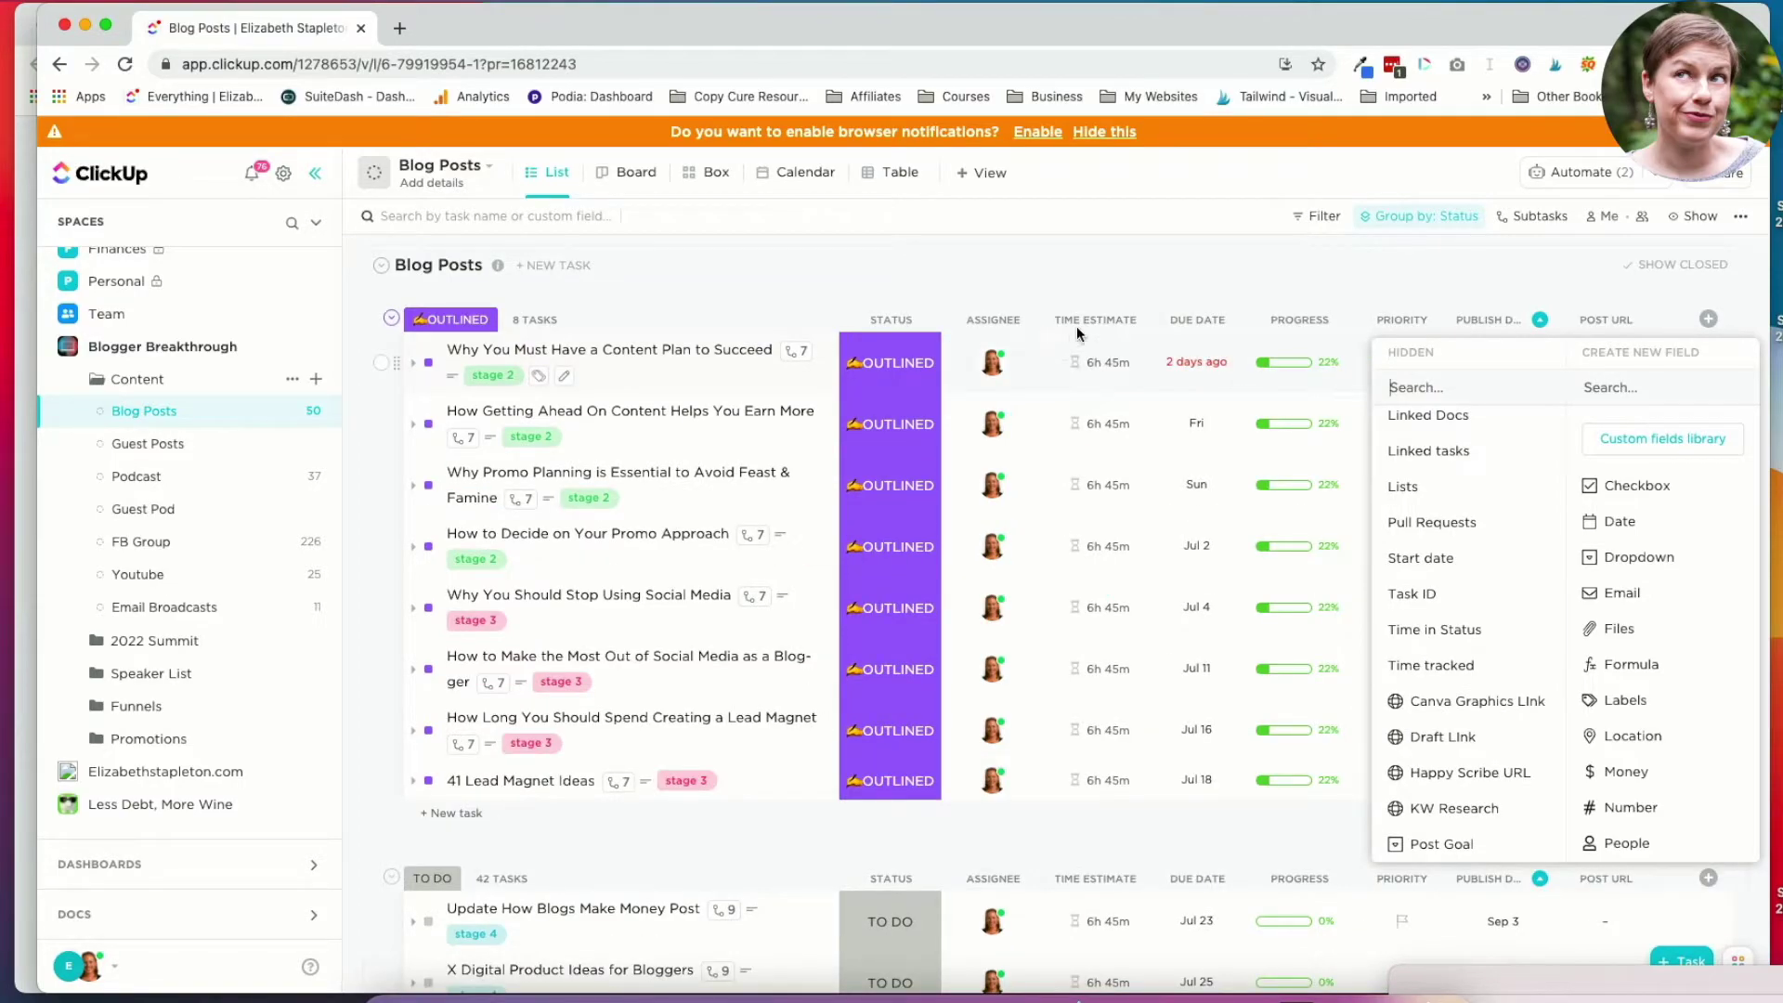
{"action": "left_click", "coordinate": [1679, 233]}
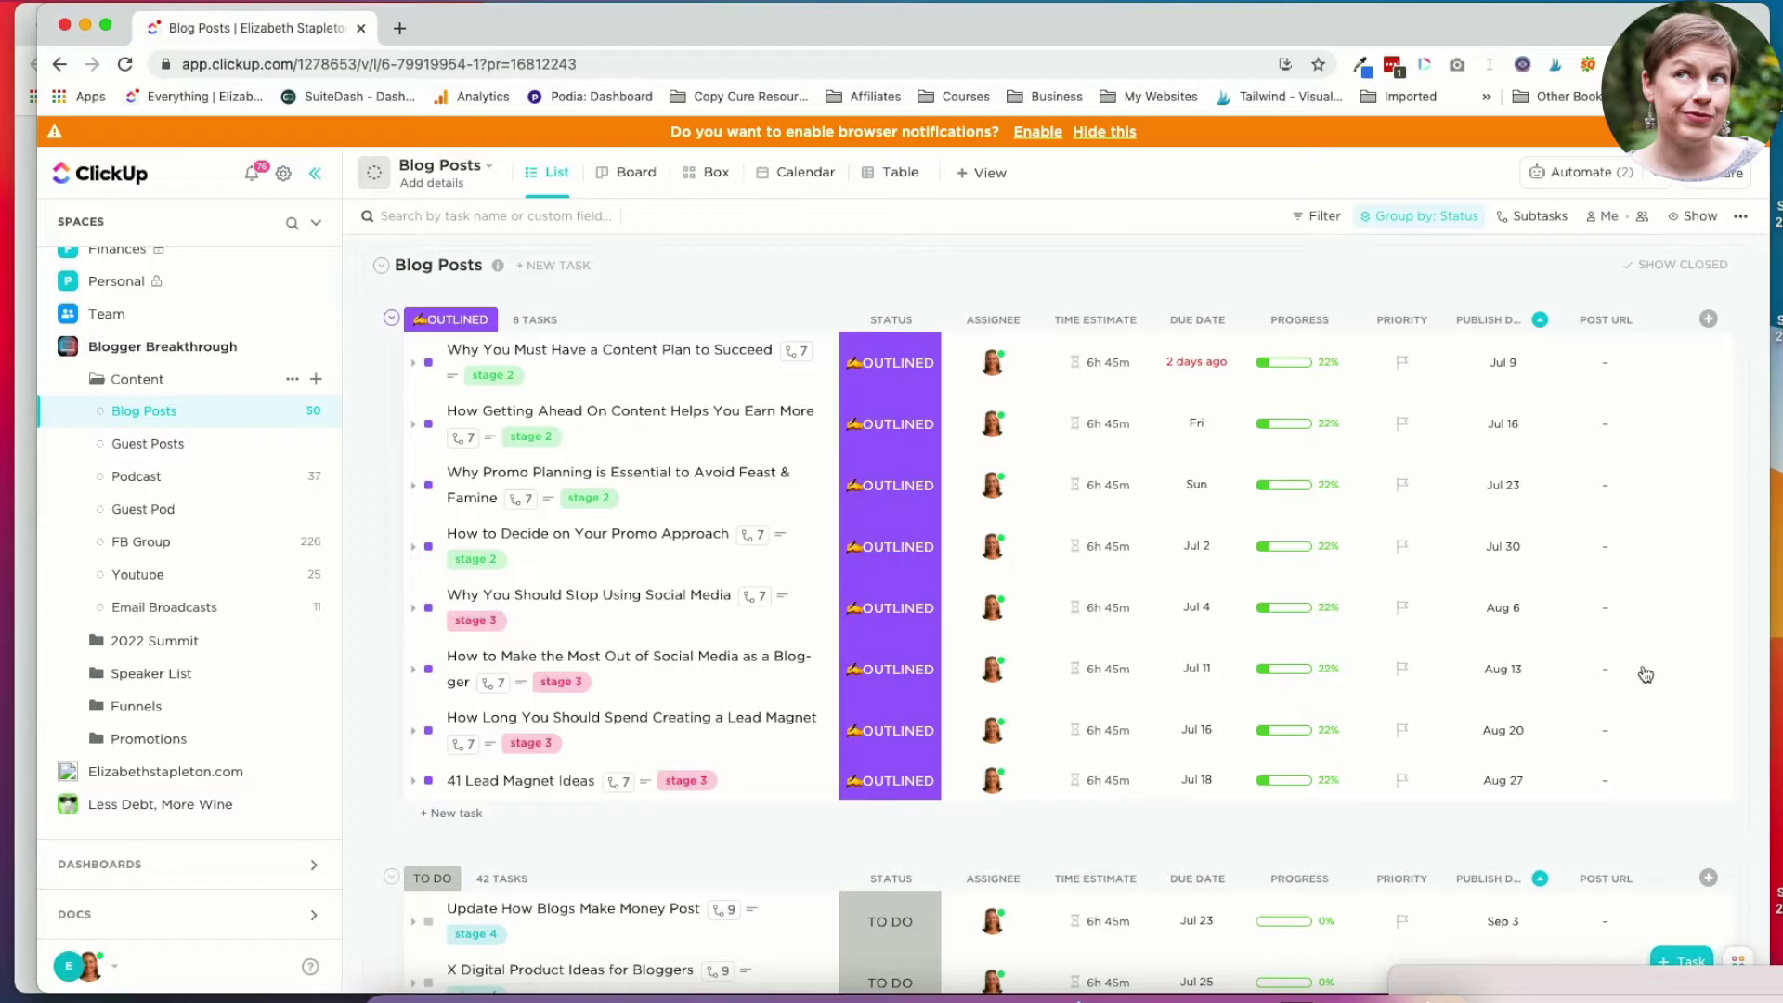
{"action": "left_click", "coordinate": [1613, 327]}
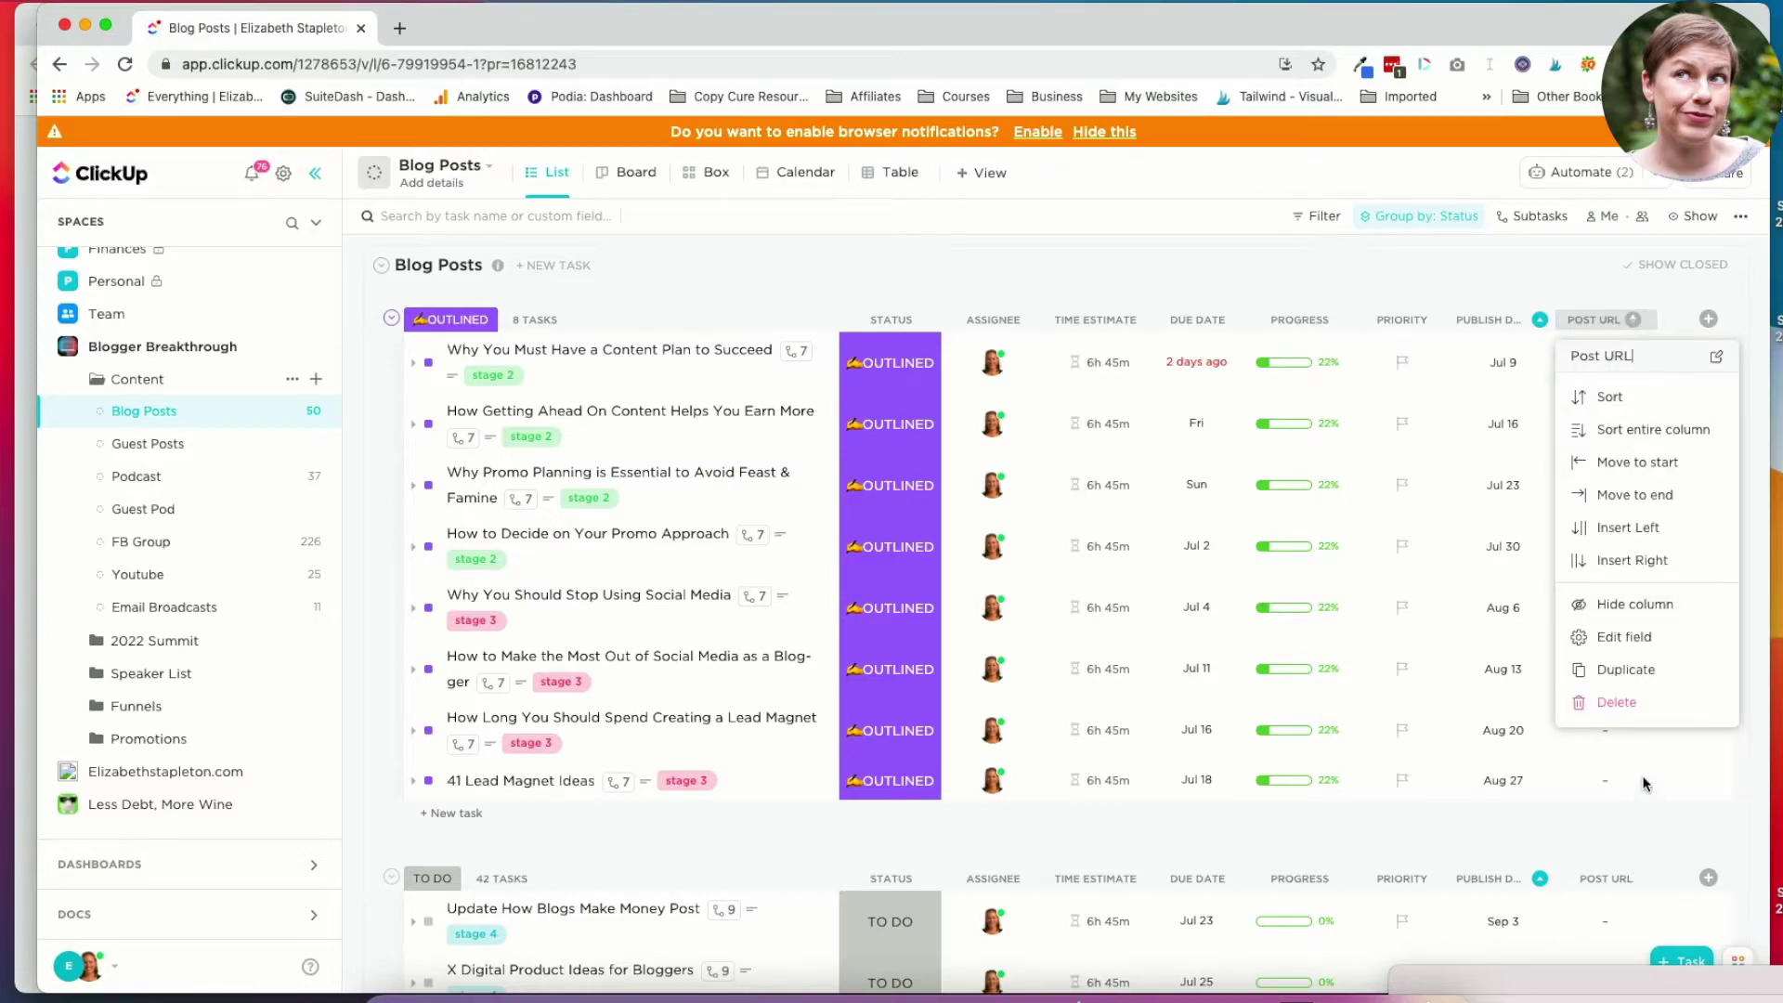
{"action": "left_click", "coordinate": [1616, 702]}
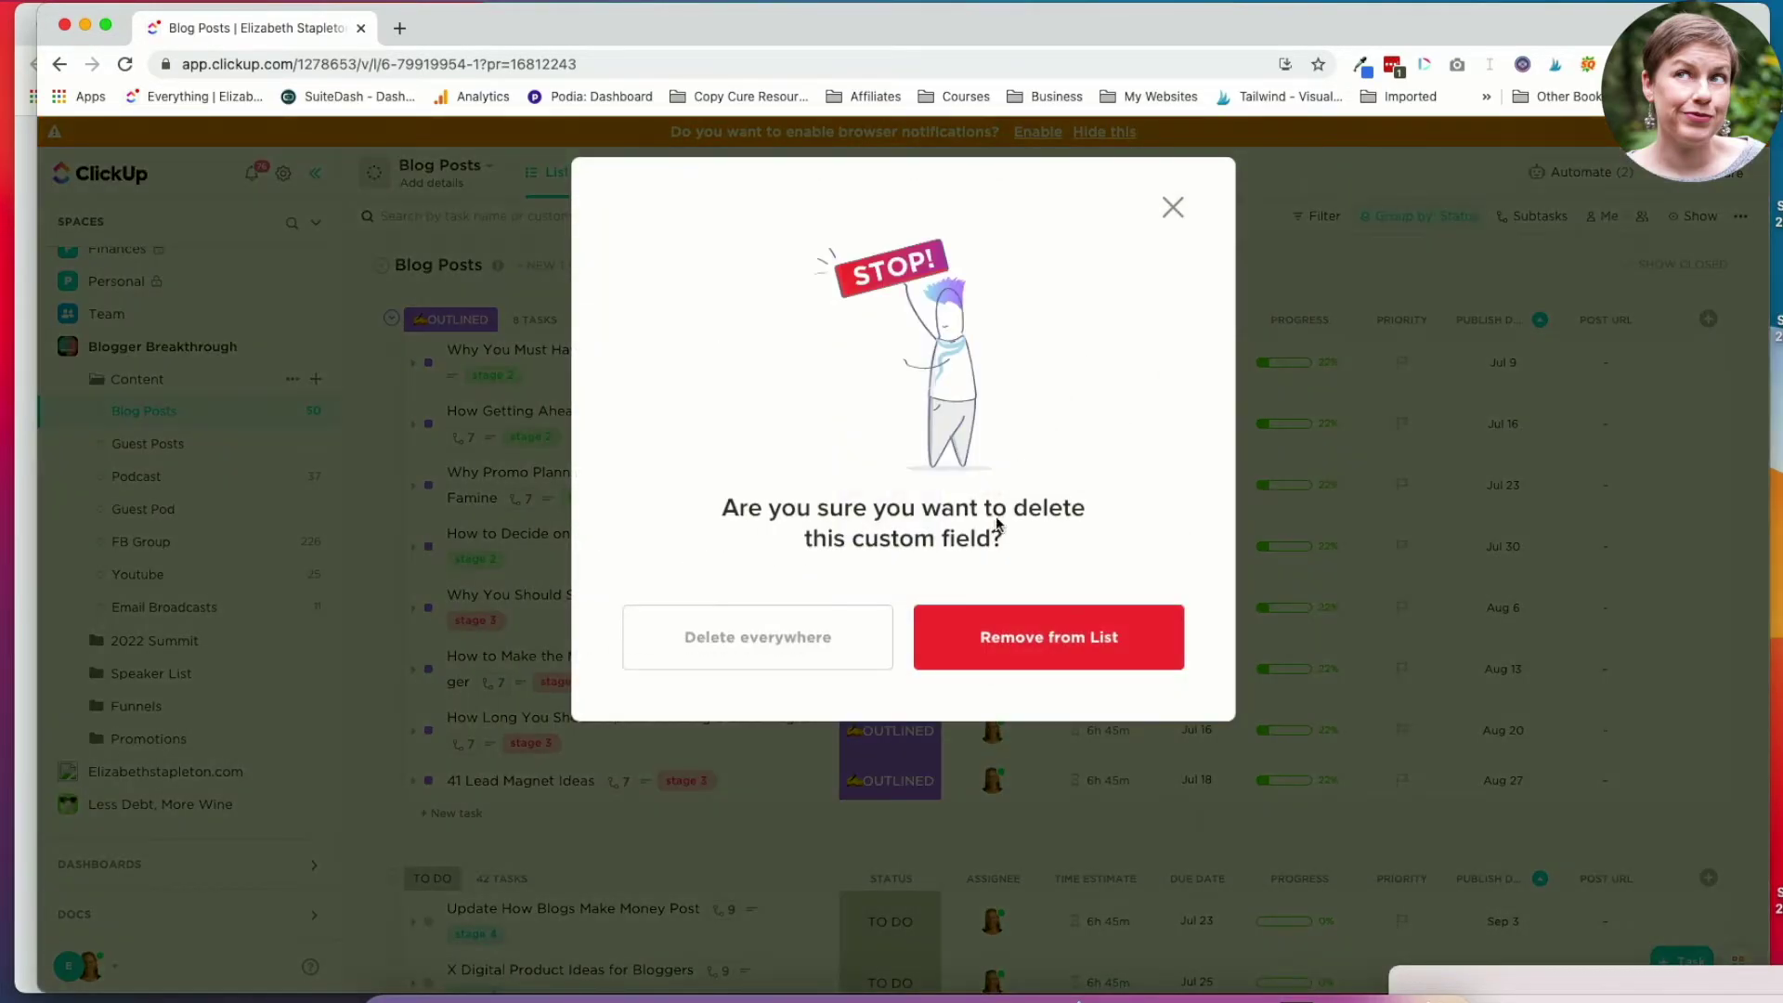
{"action": "left_click", "coordinate": [1093, 645]}
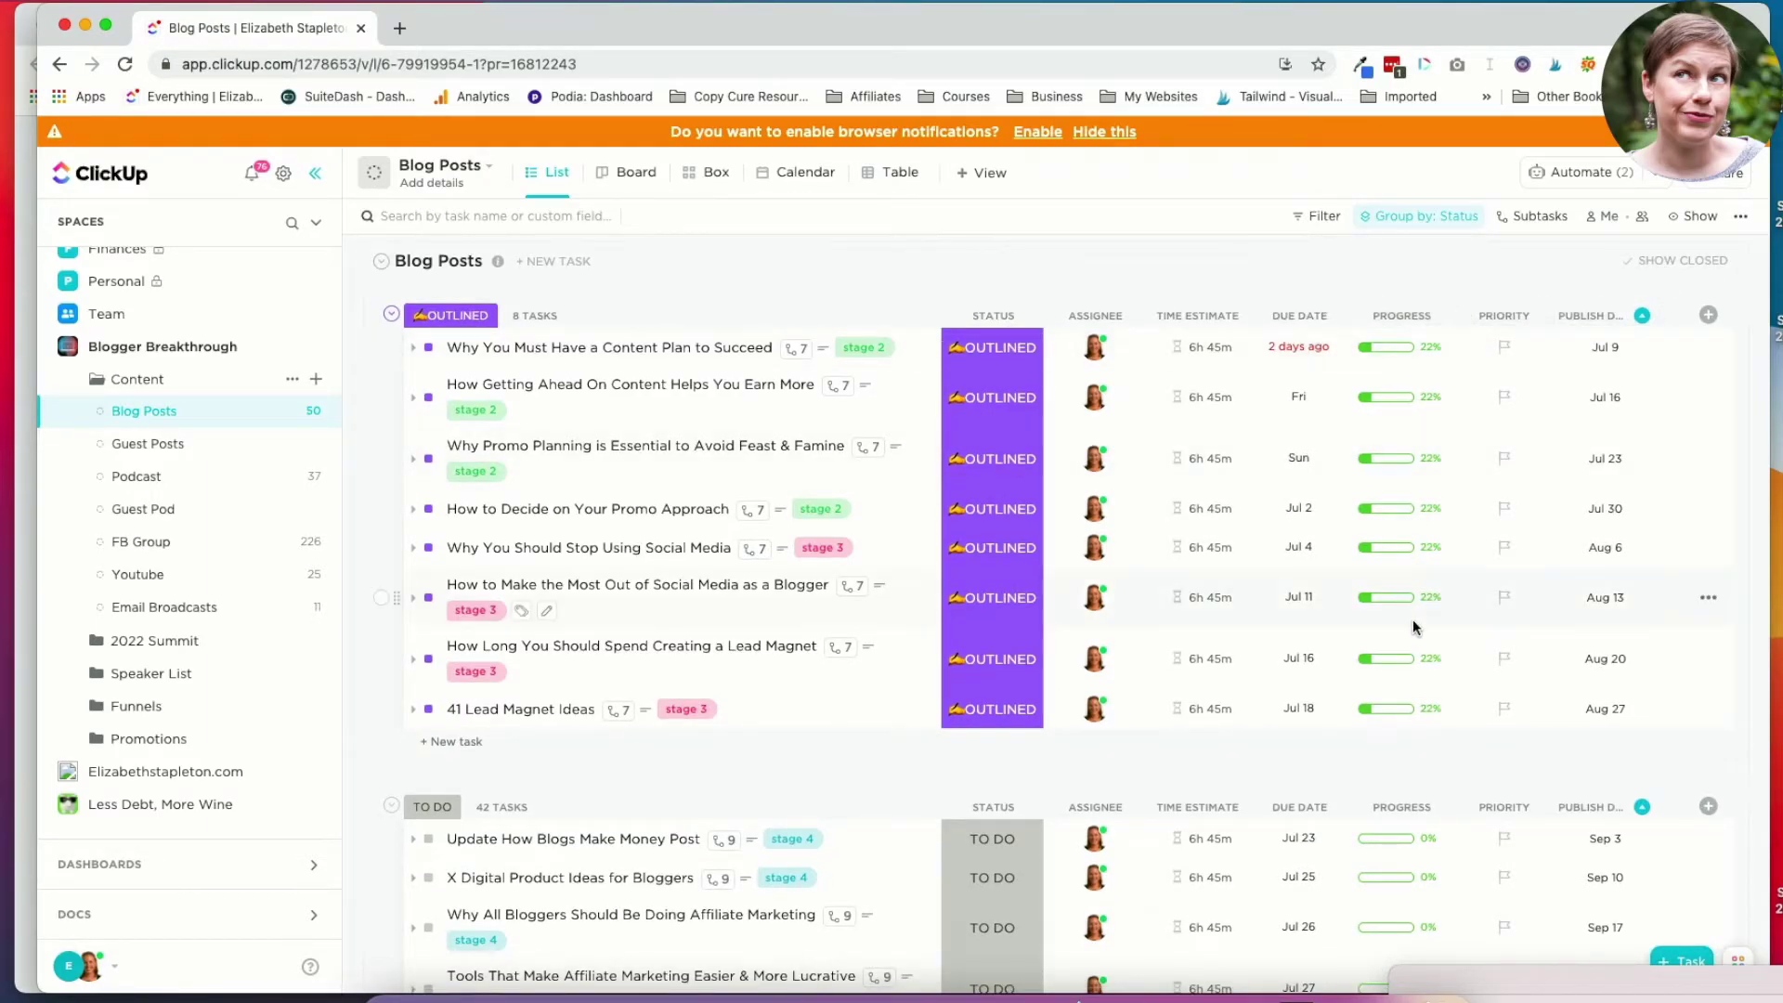
{"action": "scroll", "coordinate": [1408, 595], "scroll_direction": "down", "scroll_amount": 1}
{"action": "scroll", "coordinate": [1404, 571], "scroll_direction": "down", "scroll_amount": 1}
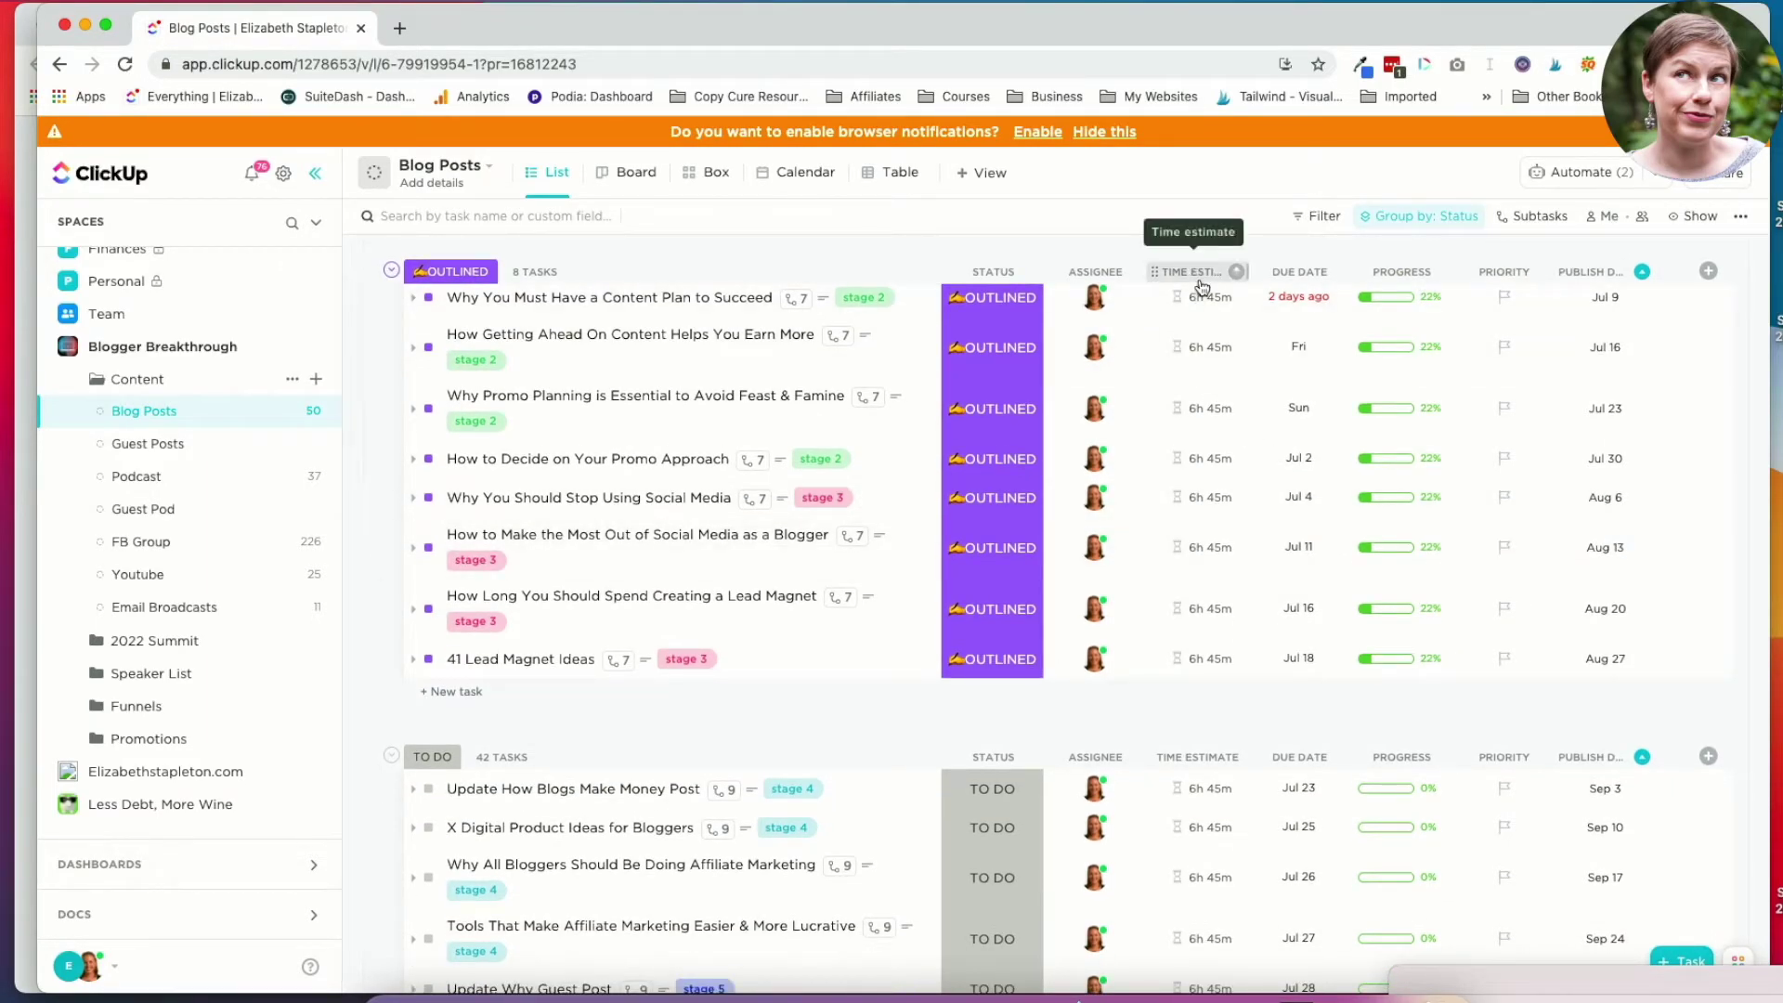
{"action": "scroll", "coordinate": [1207, 650], "scroll_direction": "down", "scroll_amount": 10}
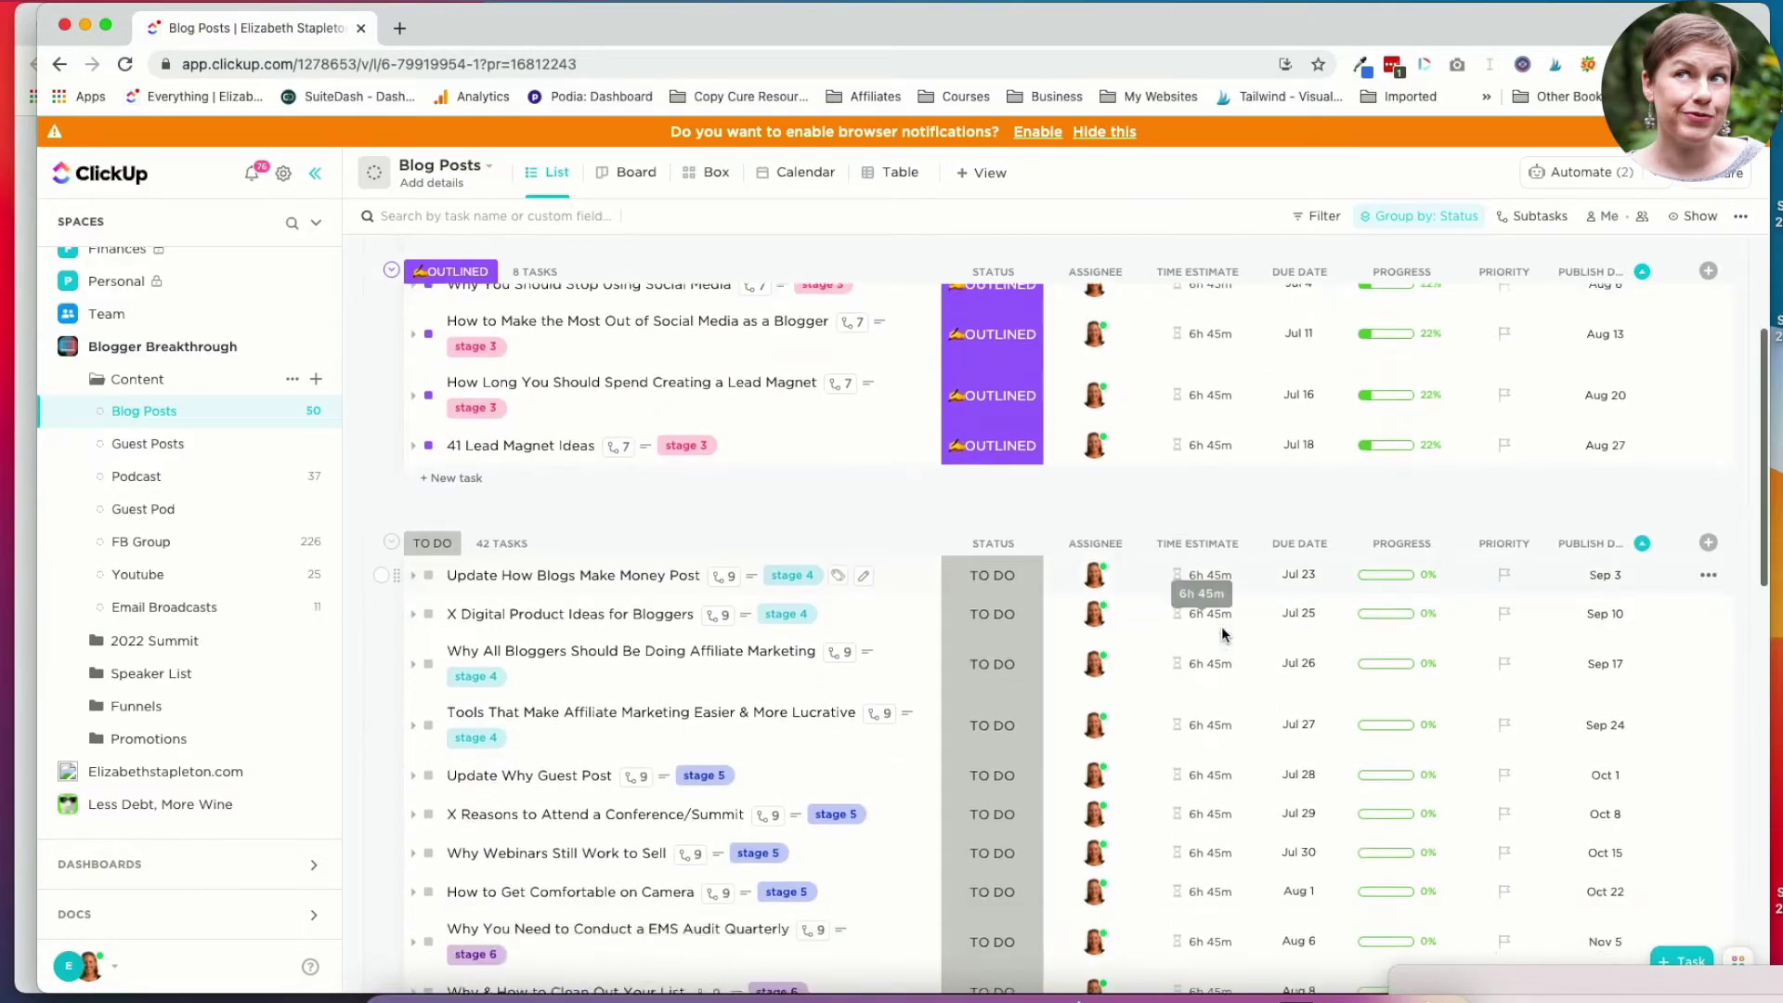
{"action": "scroll", "coordinate": [1319, 534], "scroll_direction": "down", "scroll_amount": 7}
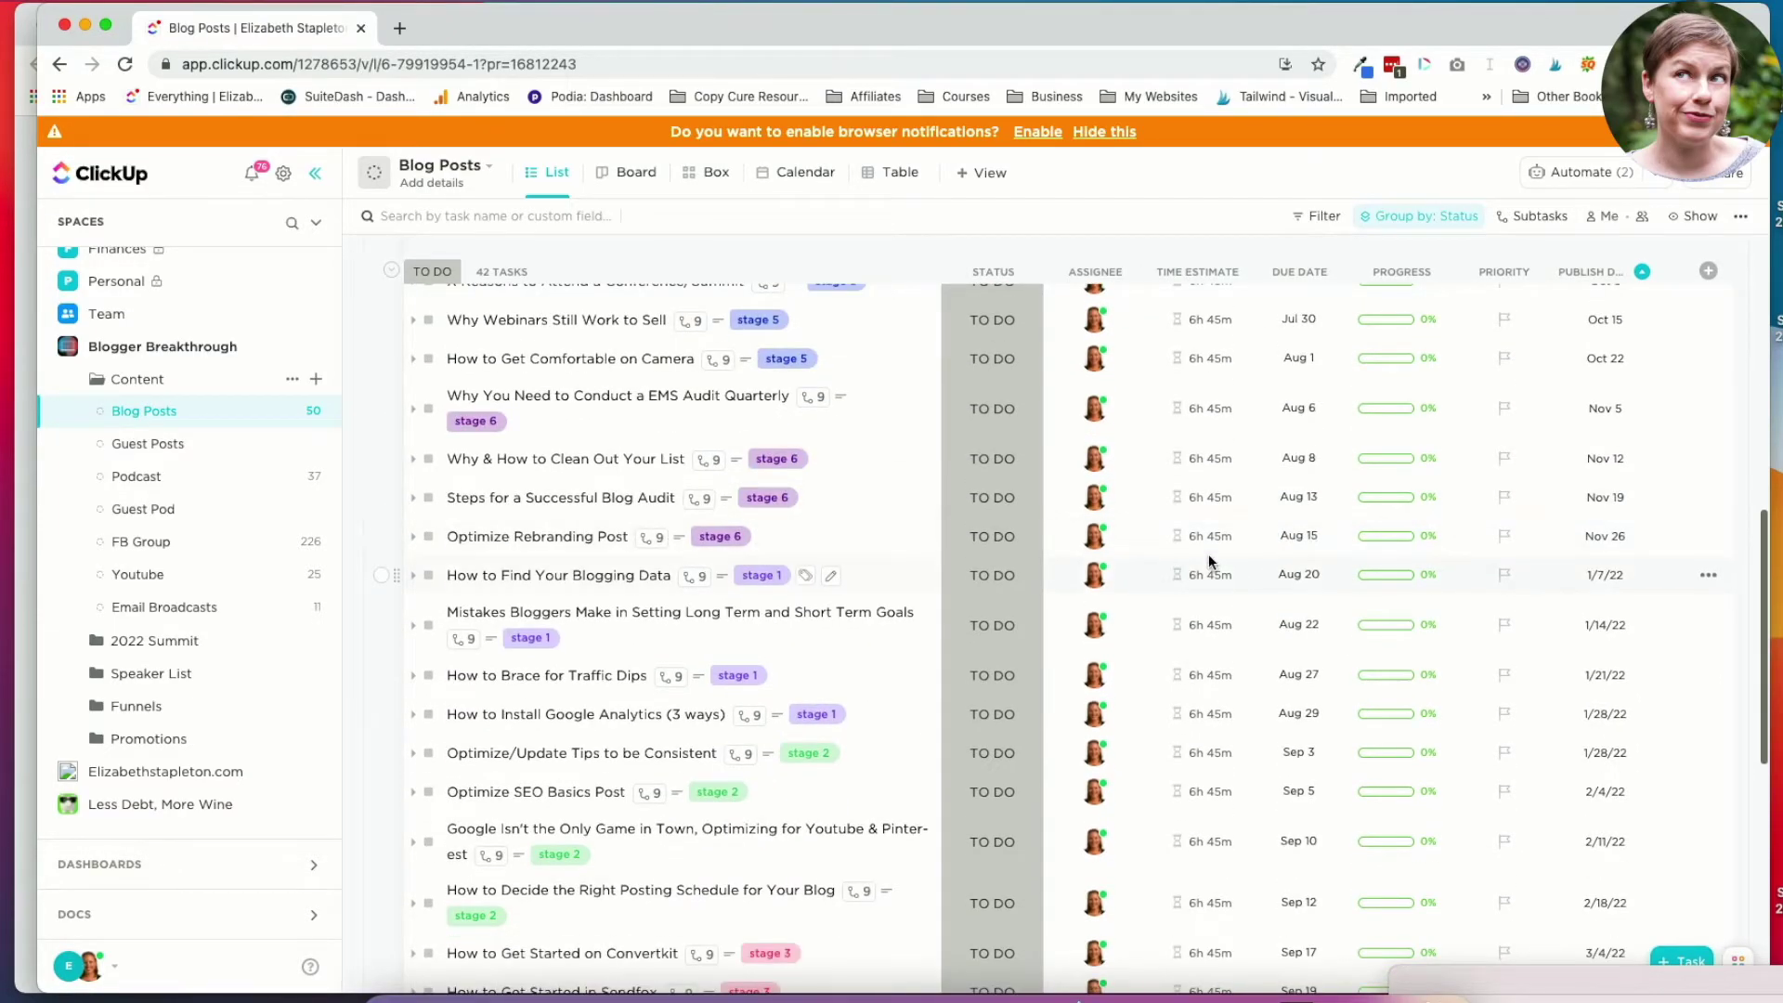
{"action": "scroll", "coordinate": [1207, 562], "scroll_direction": "down", "scroll_amount": 8}
{"action": "scroll", "coordinate": [1207, 553], "scroll_direction": "down", "scroll_amount": 10}
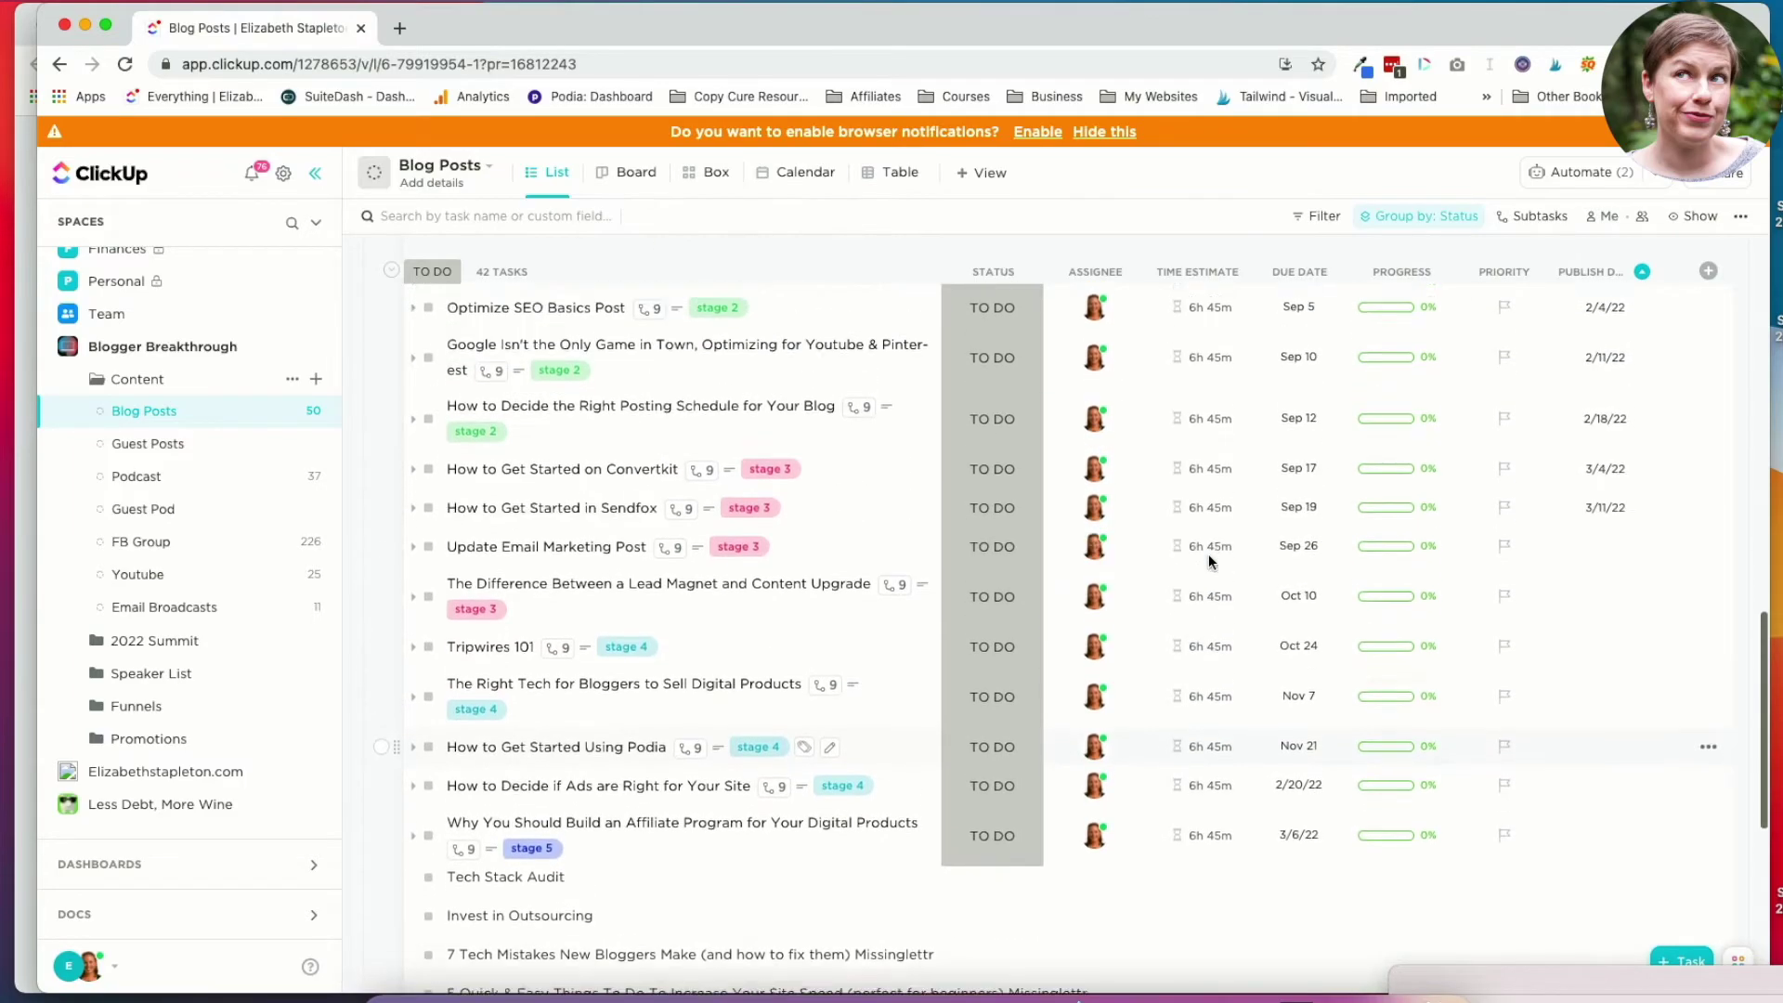
{"action": "scroll", "coordinate": [1209, 560], "scroll_direction": "up", "scroll_amount": 20}
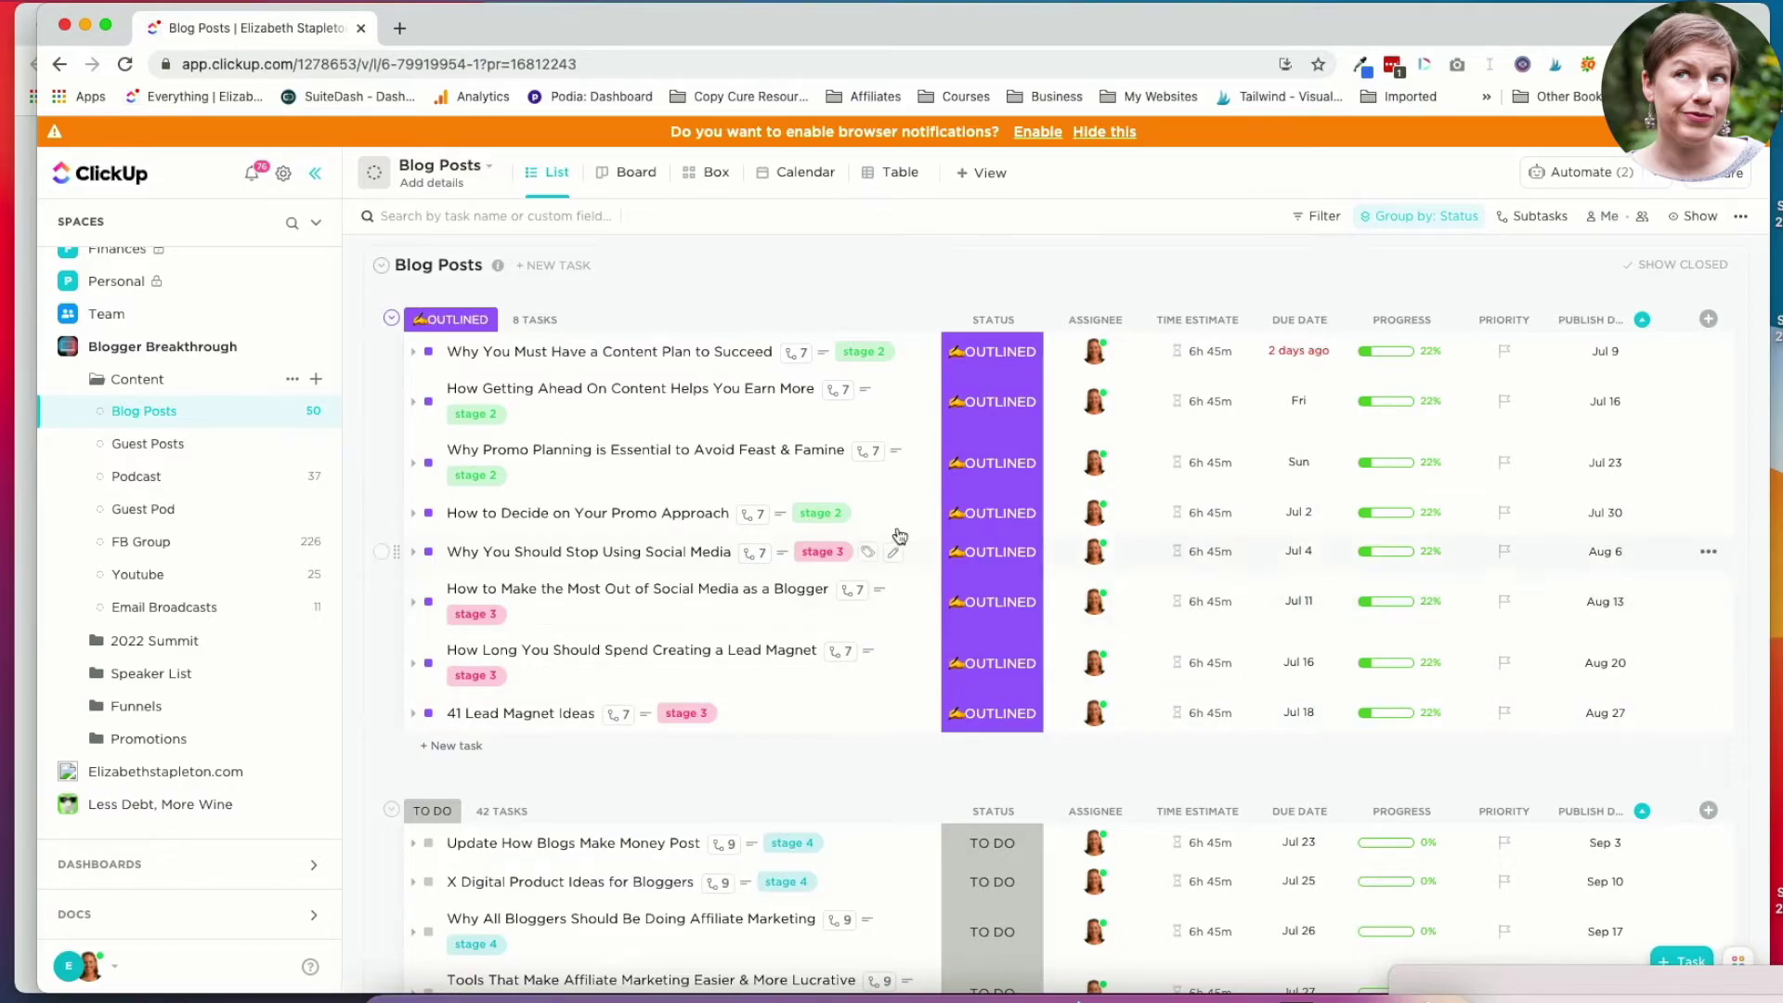
{"action": "scroll", "coordinate": [972, 346], "scroll_direction": "down", "scroll_amount": 5}
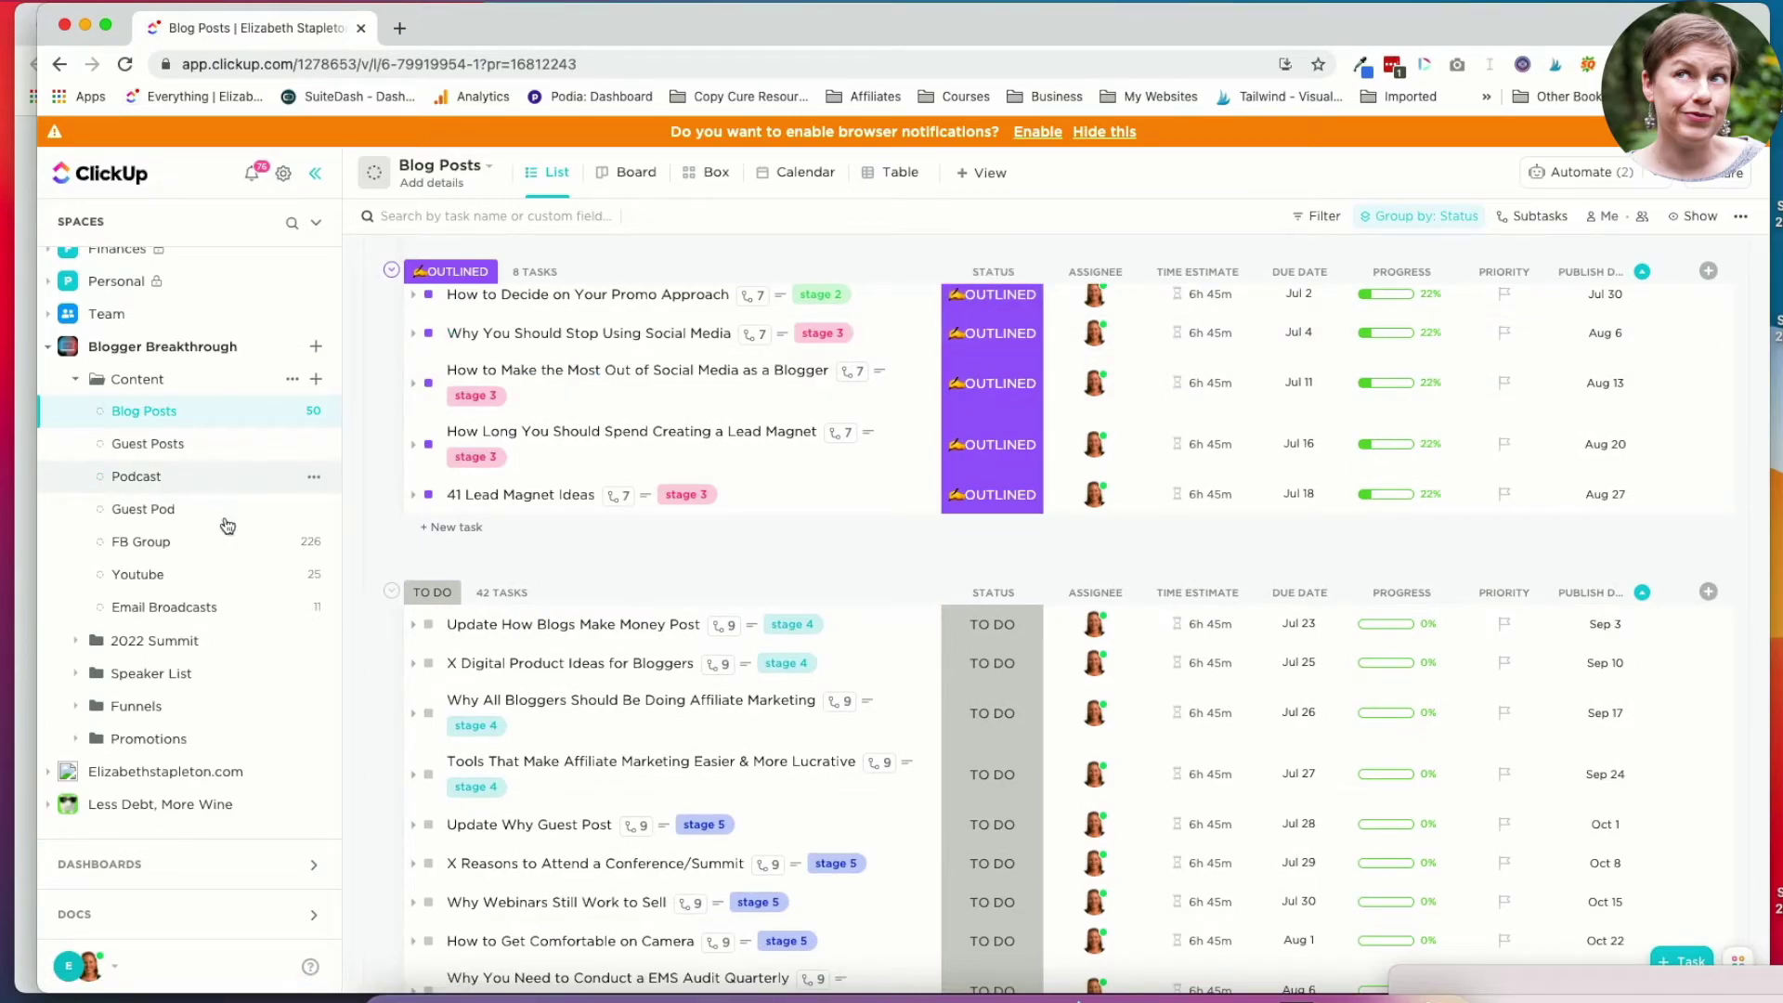
{"action": "scroll", "coordinate": [920, 546], "scroll_direction": "down", "scroll_amount": 15}
{"action": "scroll", "coordinate": [923, 548], "scroll_direction": "down", "scroll_amount": 4}
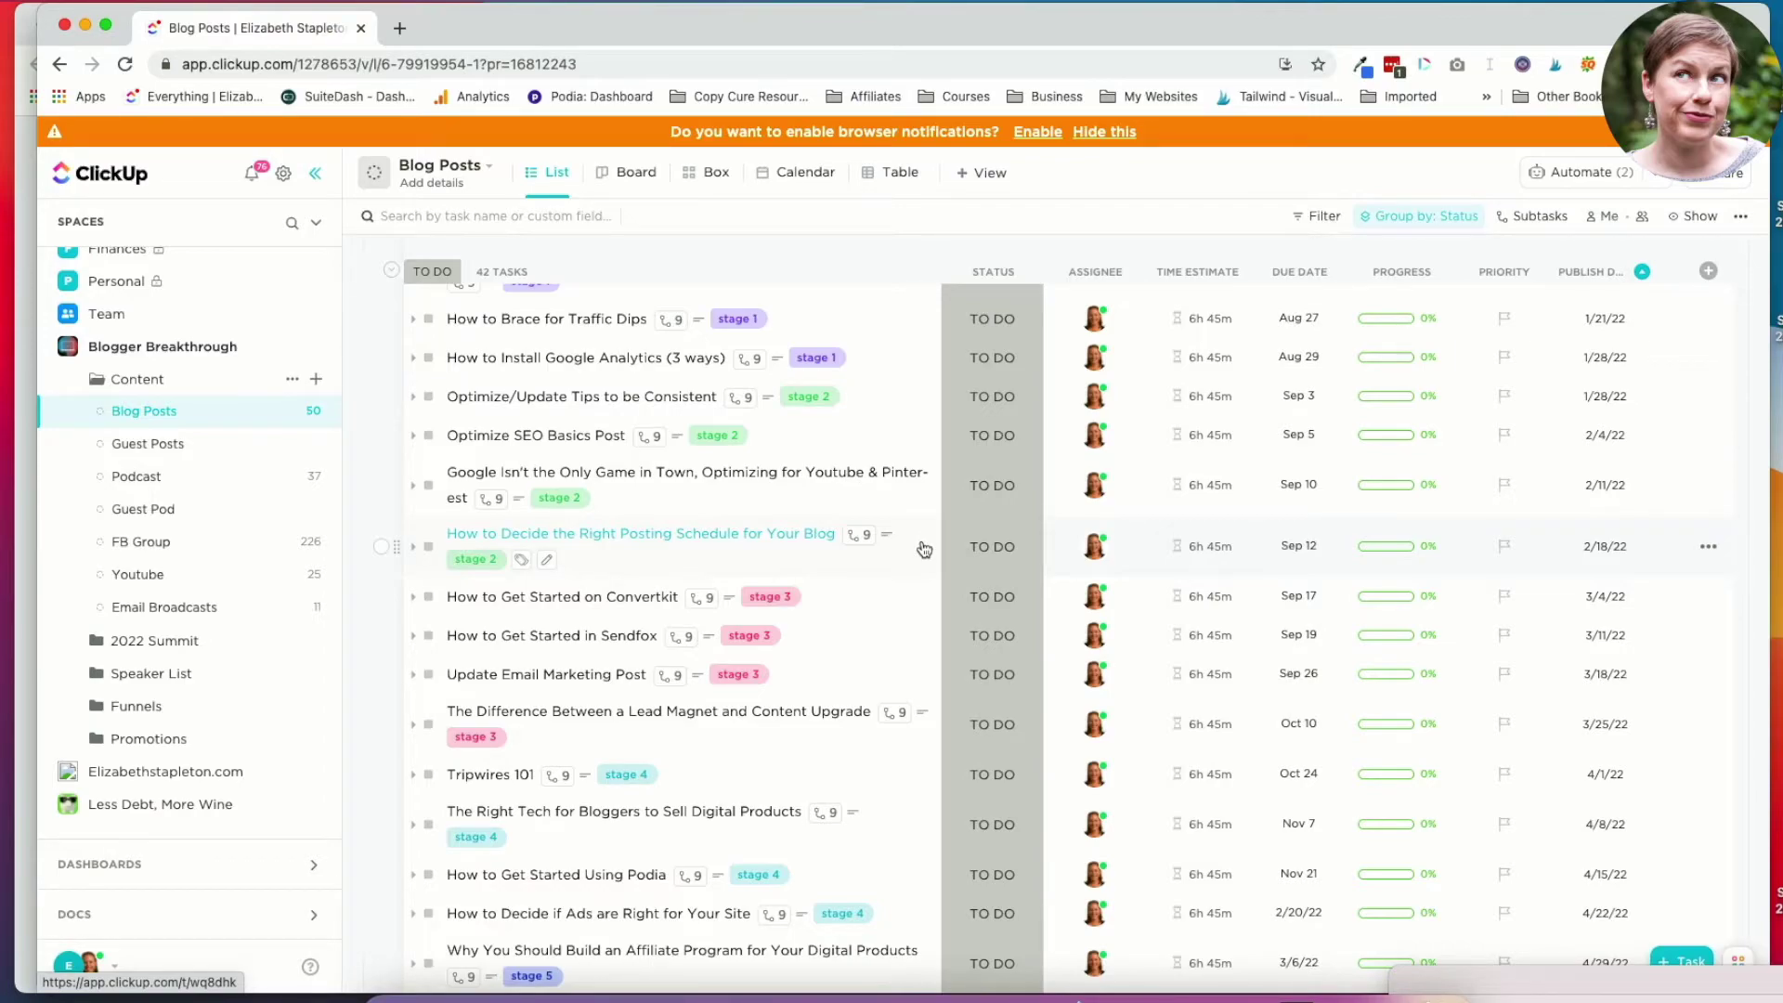
{"action": "scroll", "coordinate": [1446, 464], "scroll_direction": "up", "scroll_amount": 10}
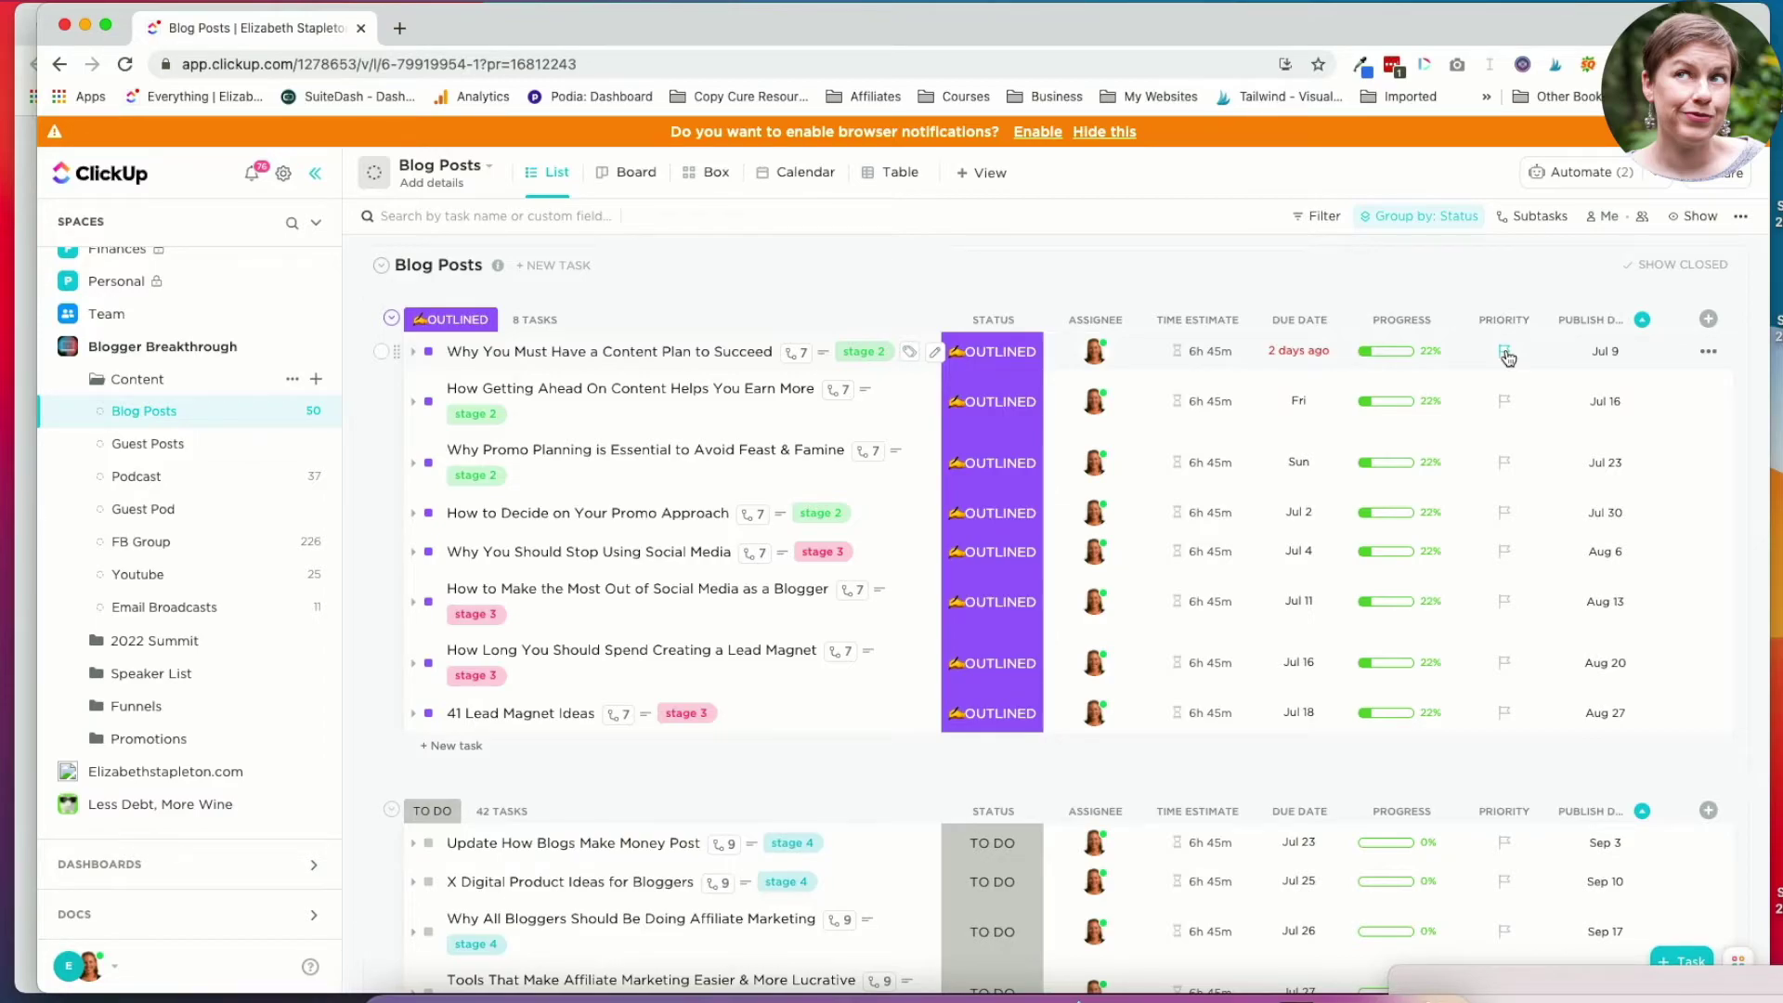
{"action": "scroll", "coordinate": [817, 743], "scroll_direction": "down", "scroll_amount": 3}
Create a new blank Untitled doc from All docs and expand its formatting toolbar.
{"action": "left_click", "coordinate": [158, 913]}
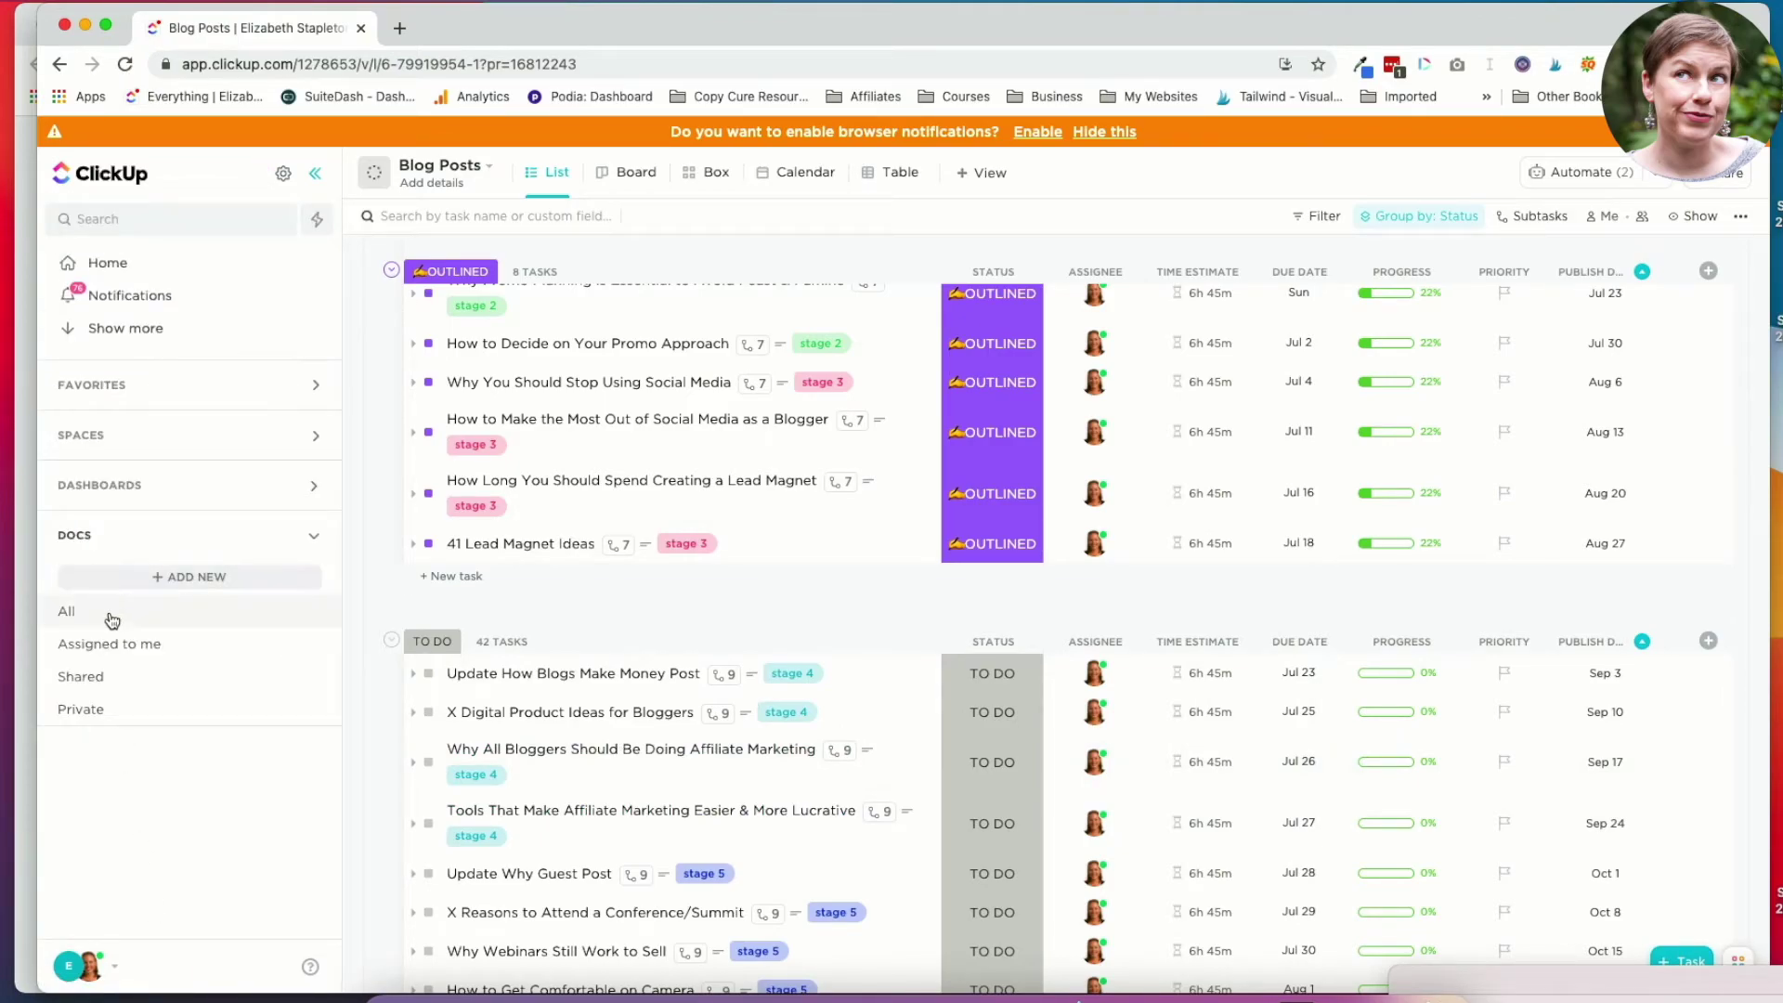
{"action": "left_click", "coordinate": [112, 619]}
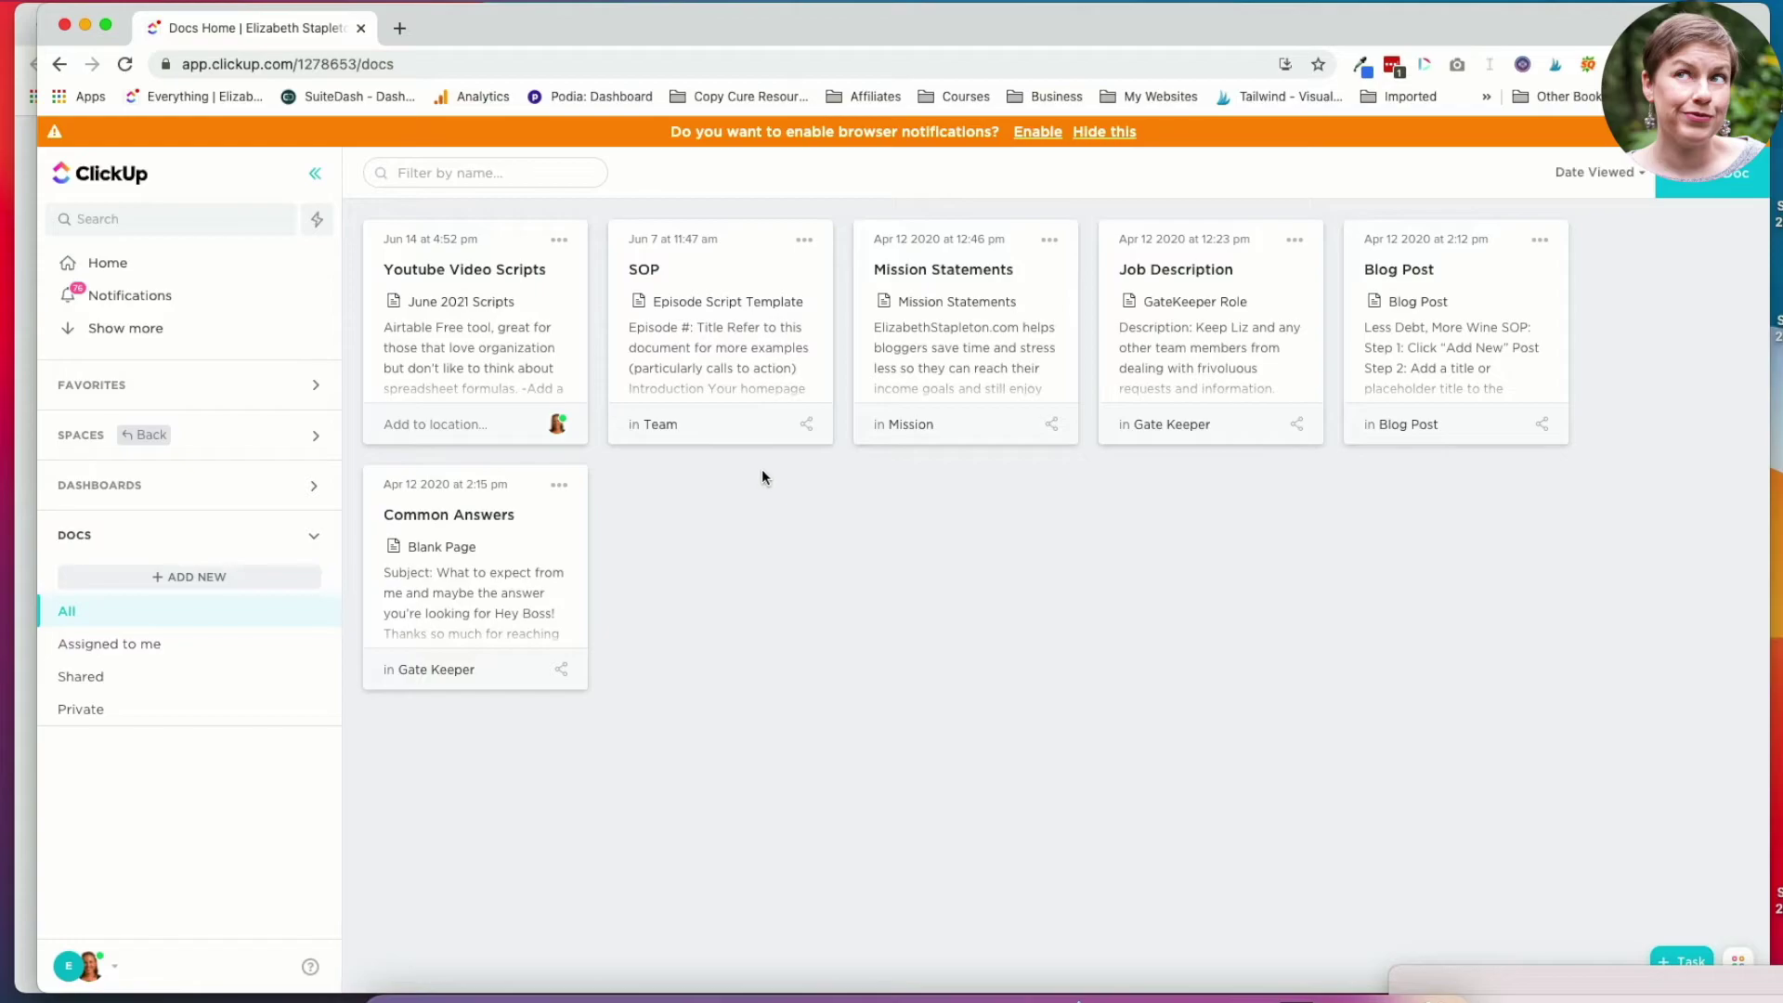
{"action": "left_click", "coordinate": [206, 585]}
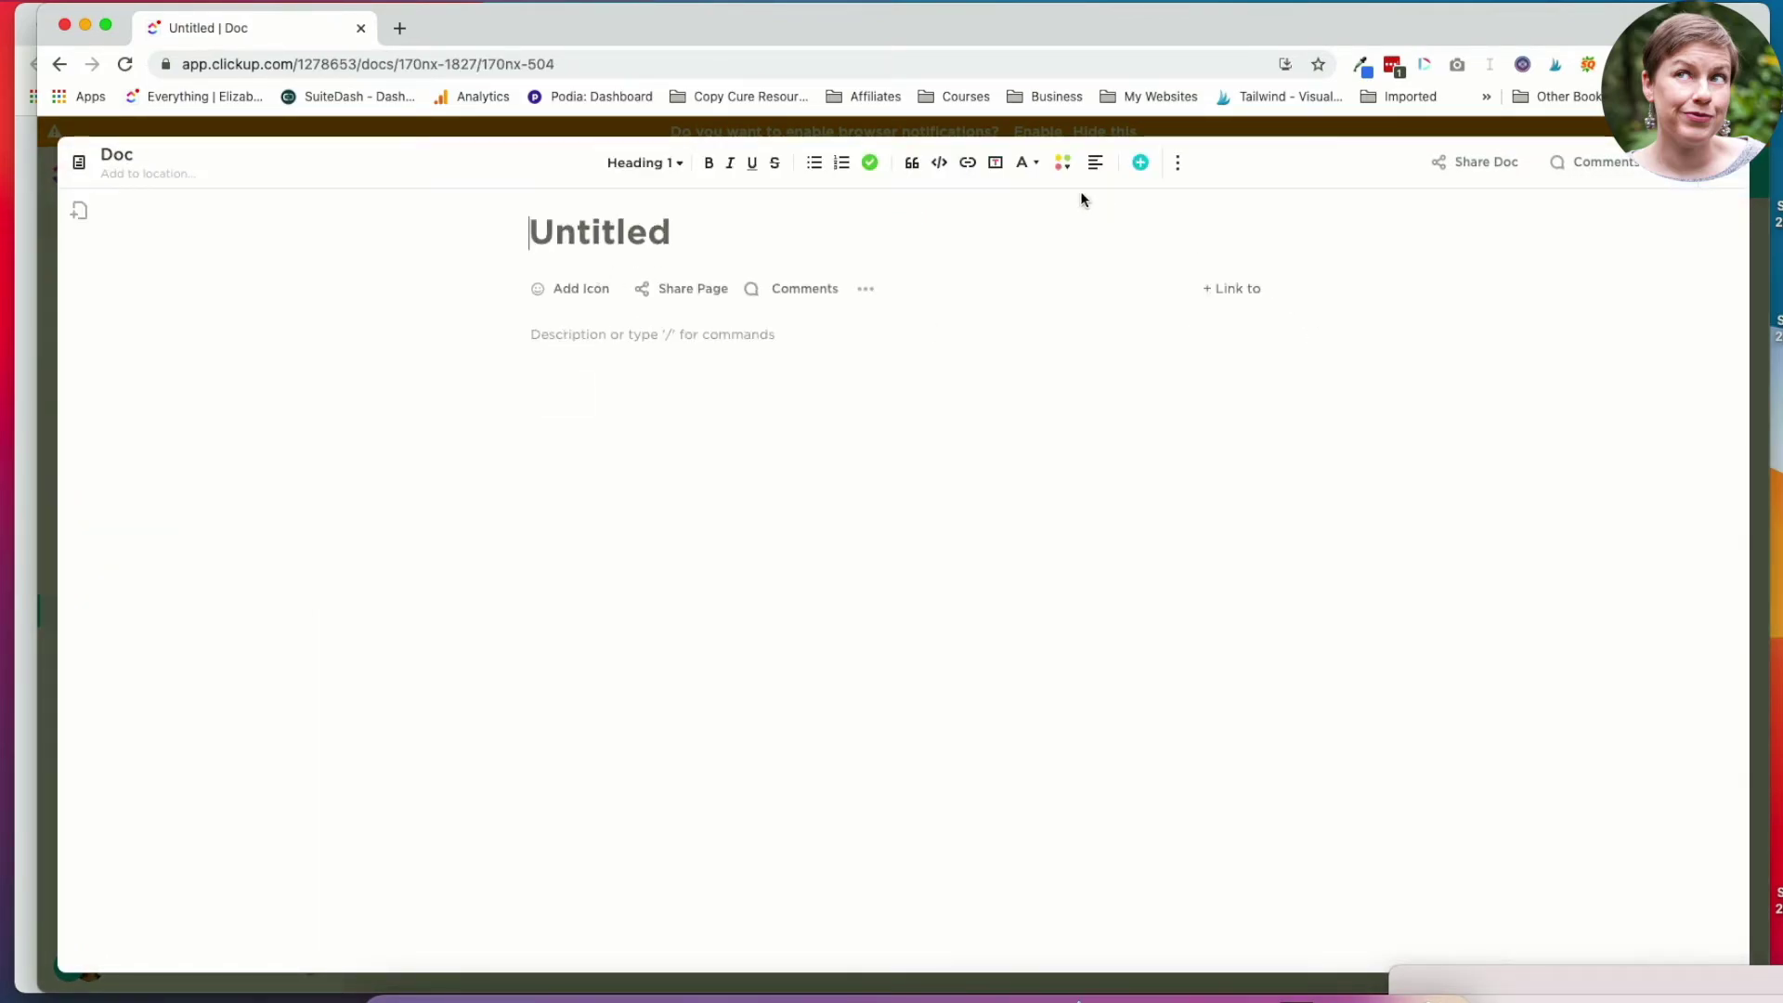
{"action": "left_click", "coordinate": [1175, 164]}
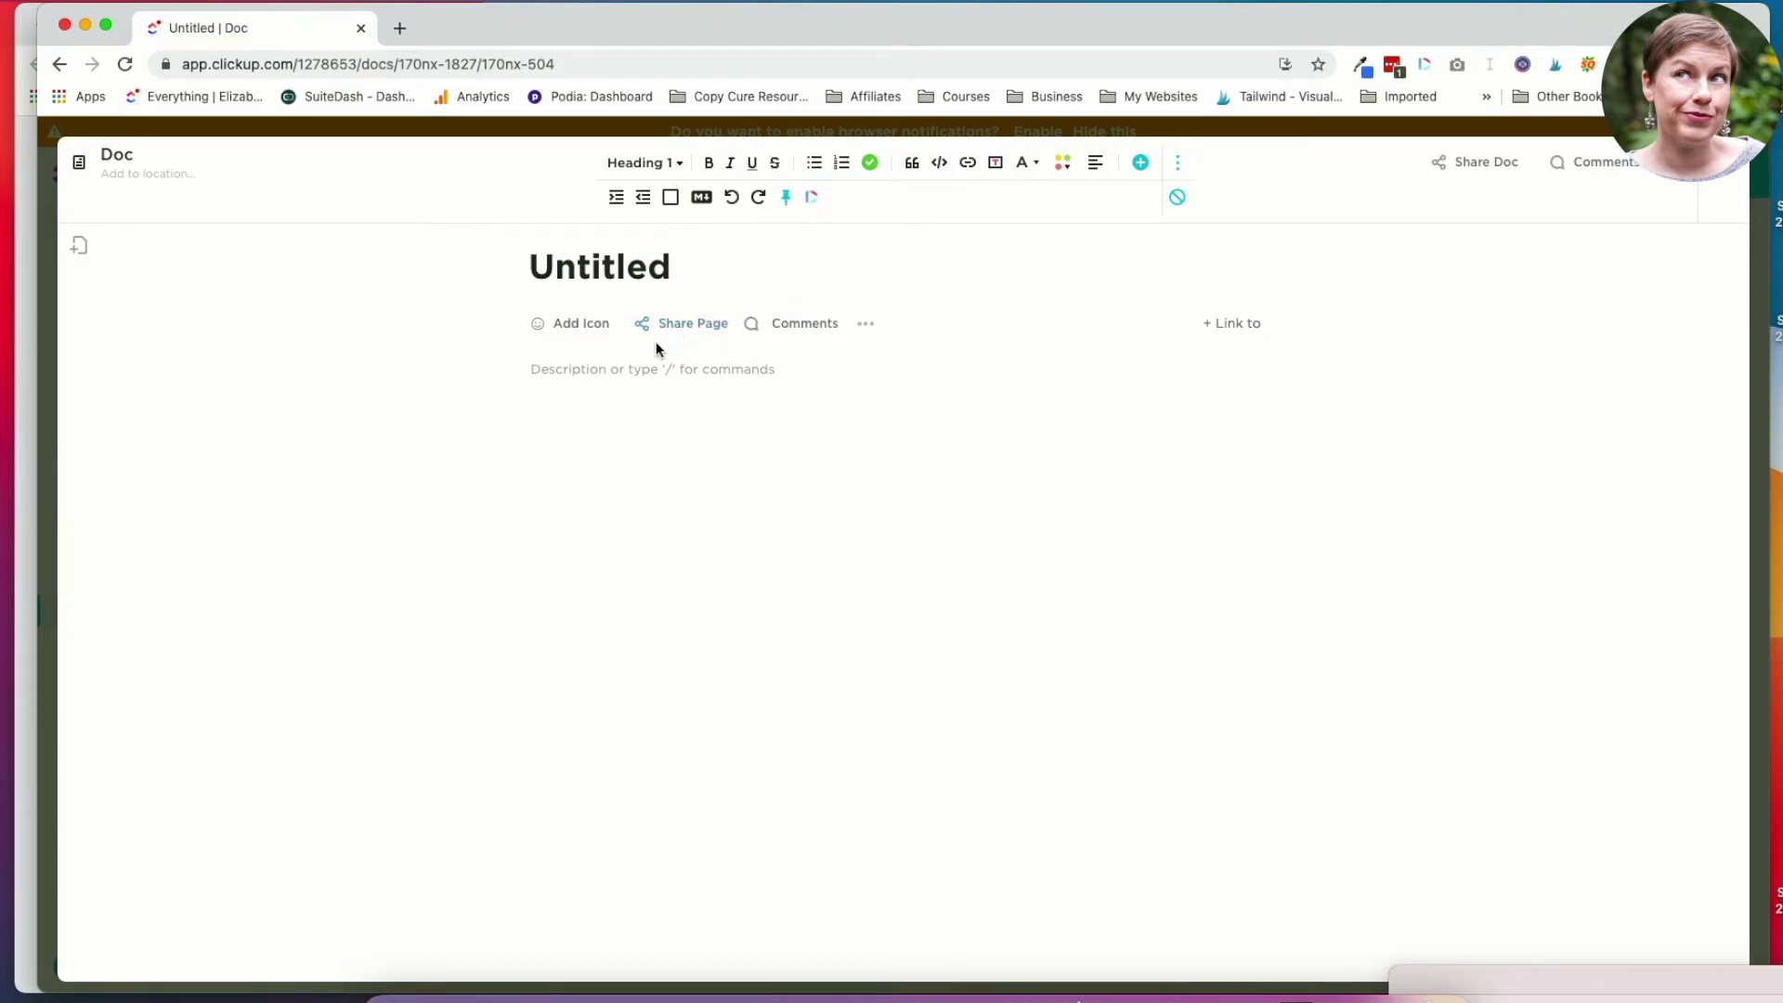
Type 'test' into the Untitled doc, dismiss the icon chooser, then delete the doc.
{"action": "left_click", "coordinate": [639, 375]}
{"action": "type", "text": "test"}
{"action": "left_click", "coordinate": [573, 327]}
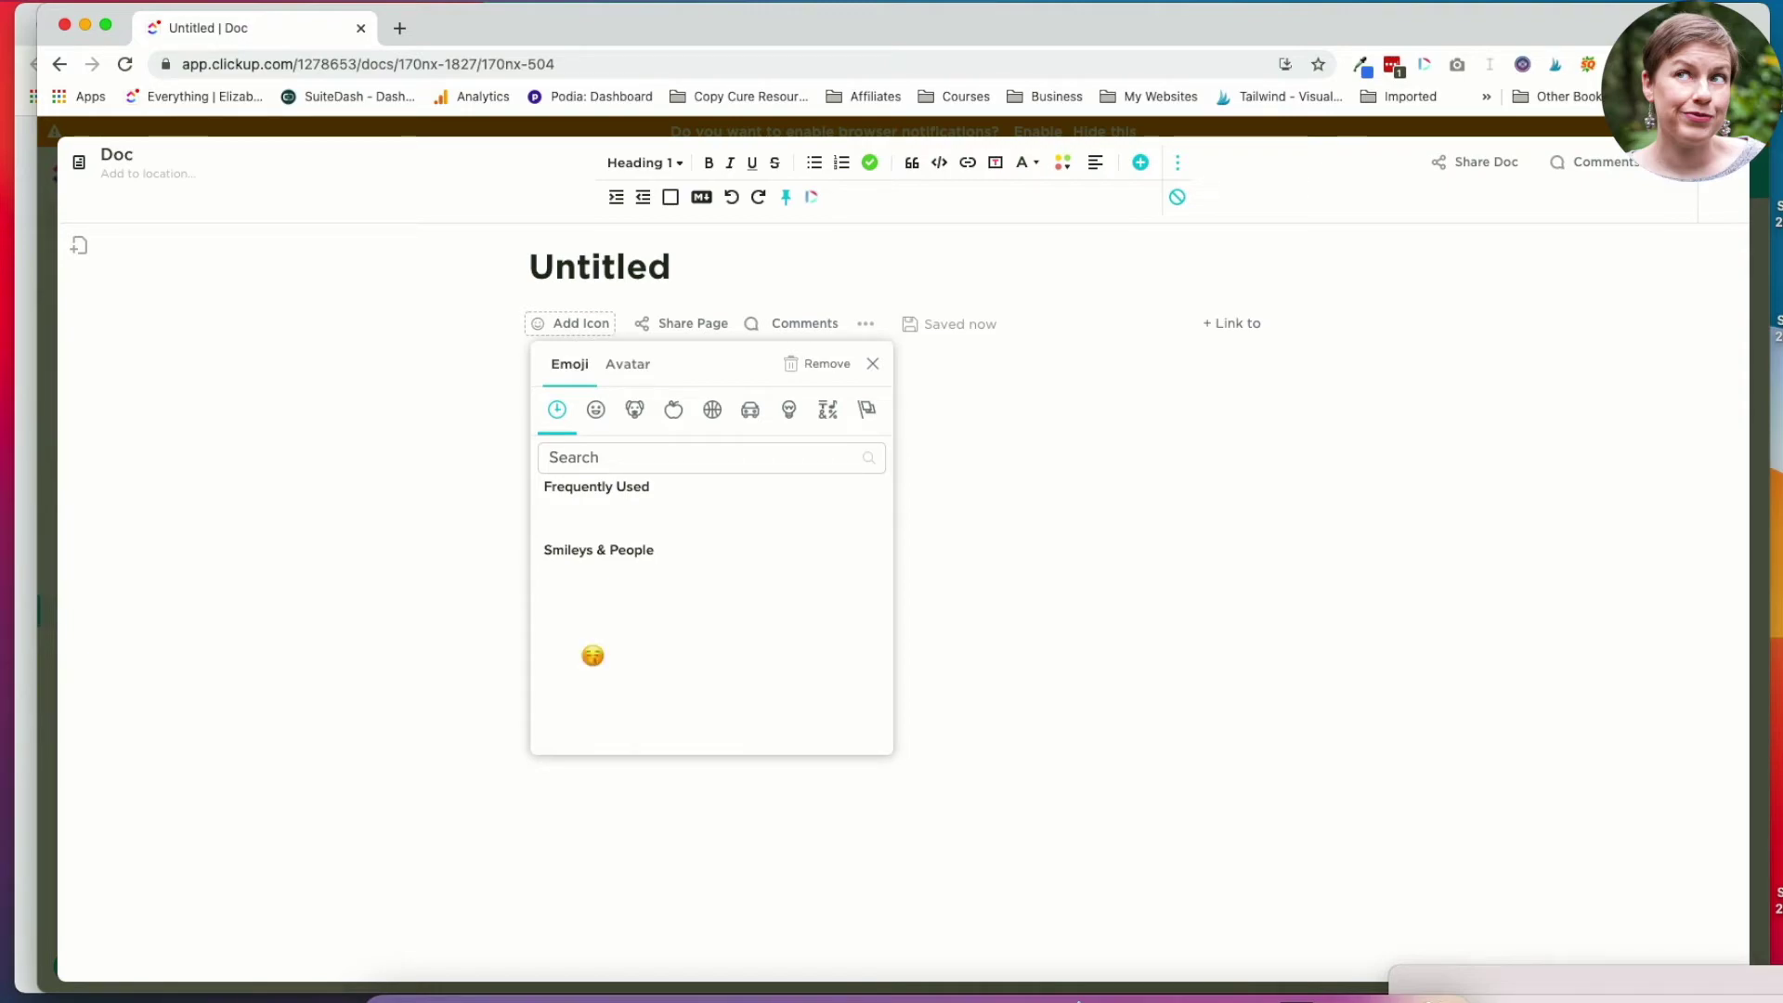
{"action": "key", "text": "Escape"}
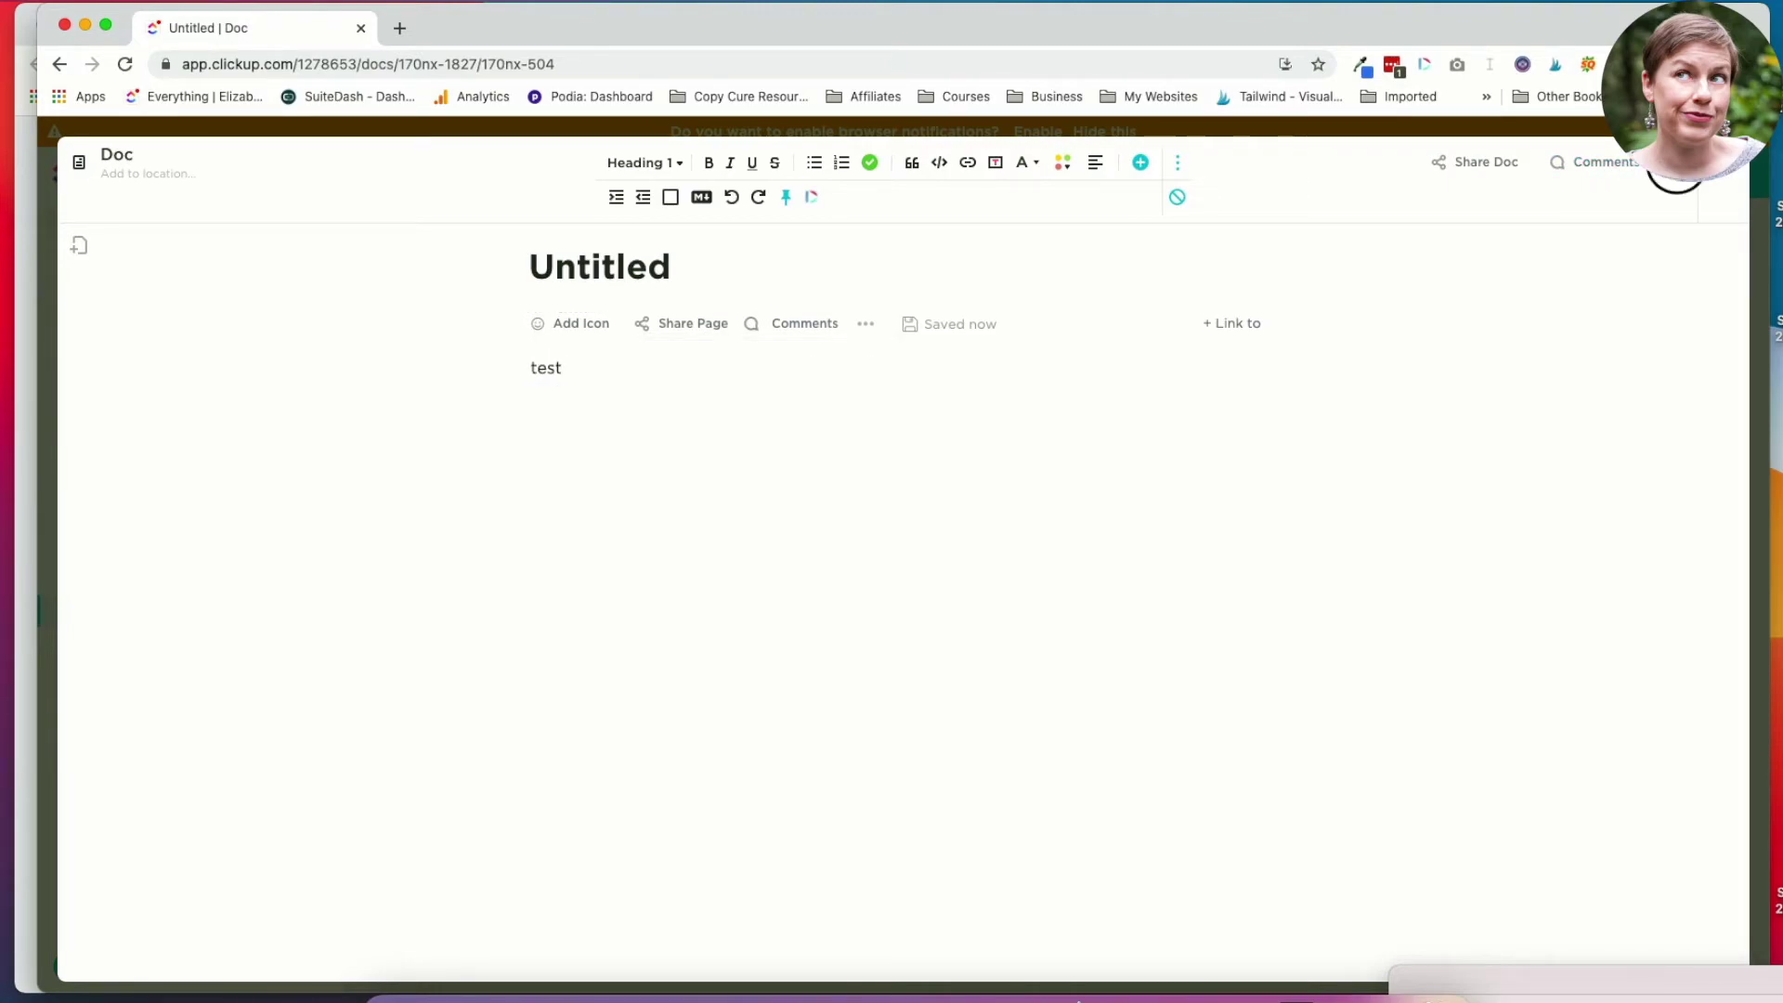
{"action": "left_click", "coordinate": [1675, 165]}
{"action": "left_click", "coordinate": [1634, 297]}
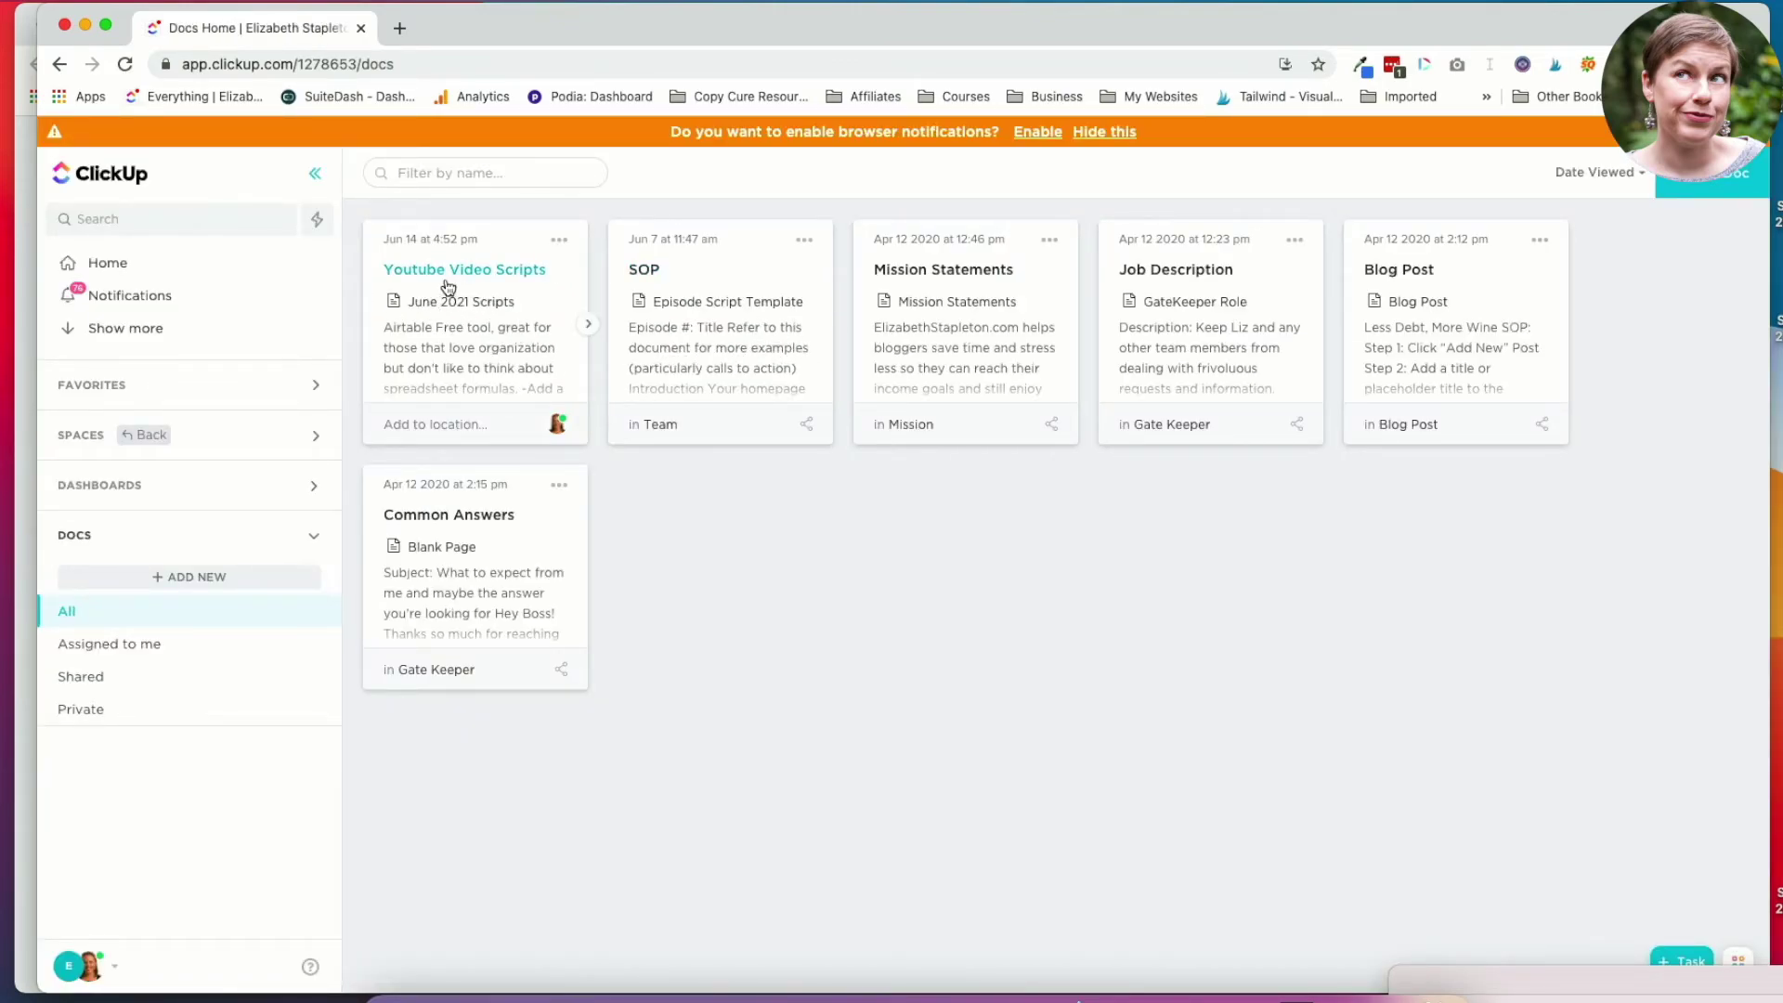
{"action": "left_click", "coordinate": [758, 356]}
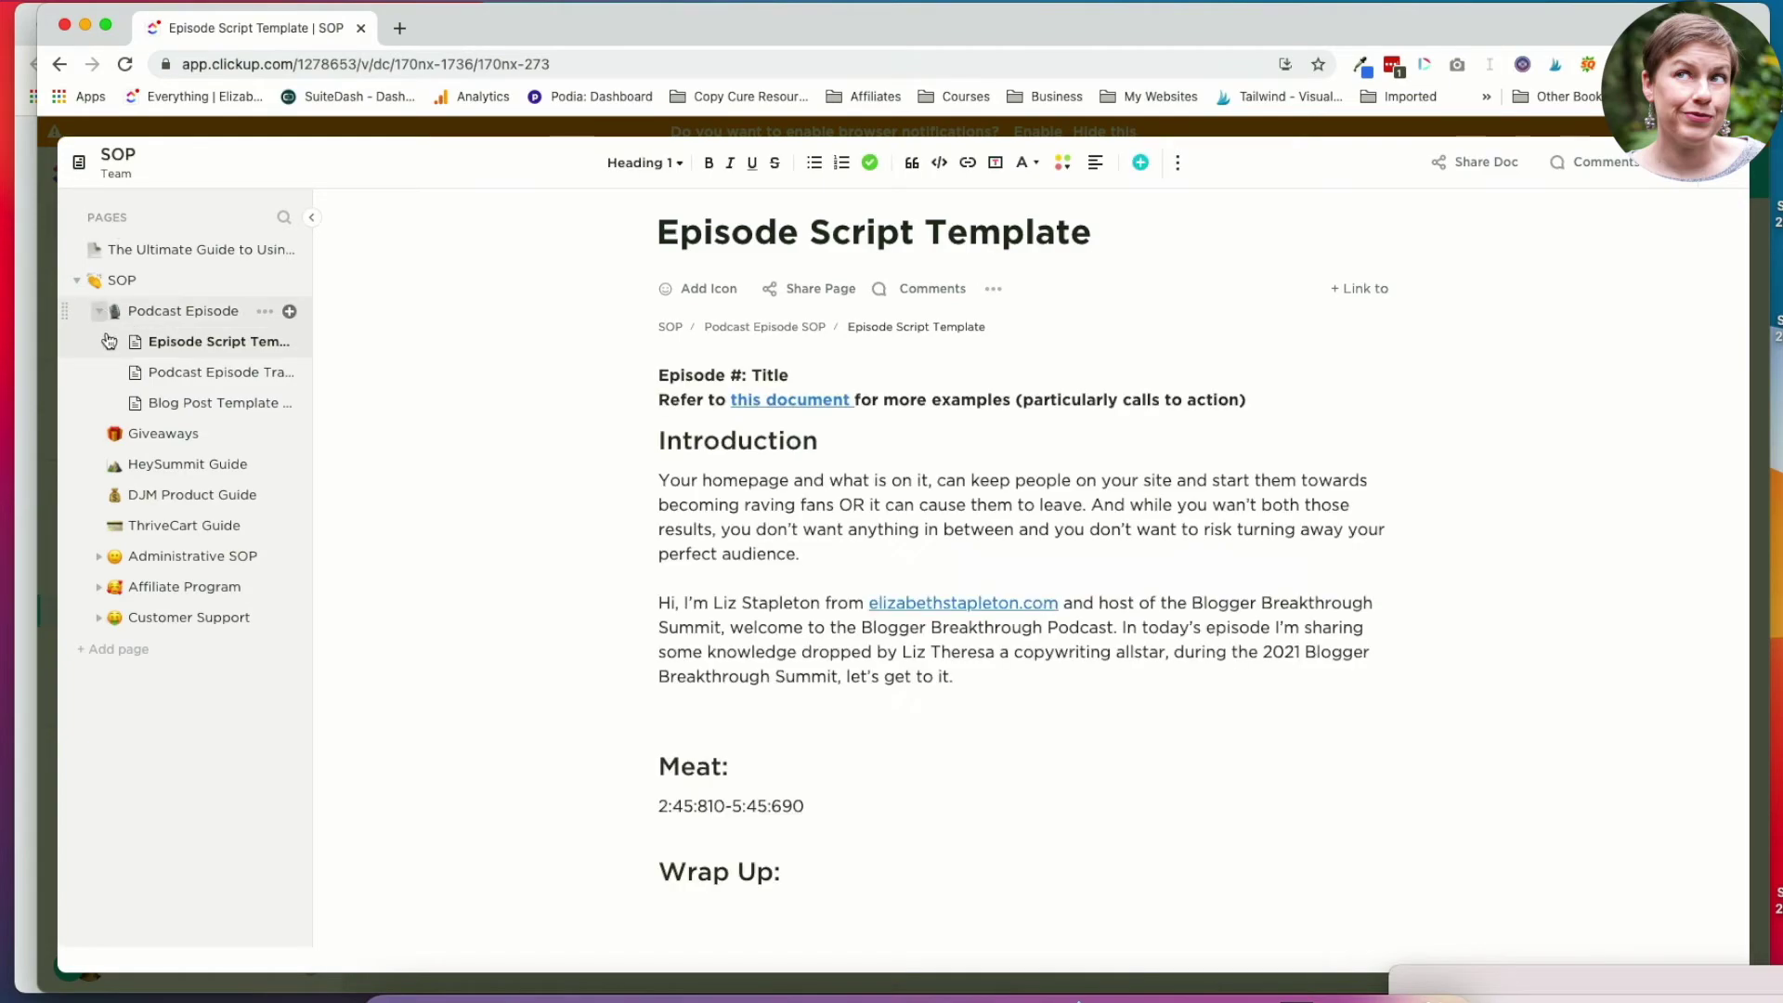
{"action": "left_click", "coordinate": [100, 313]}
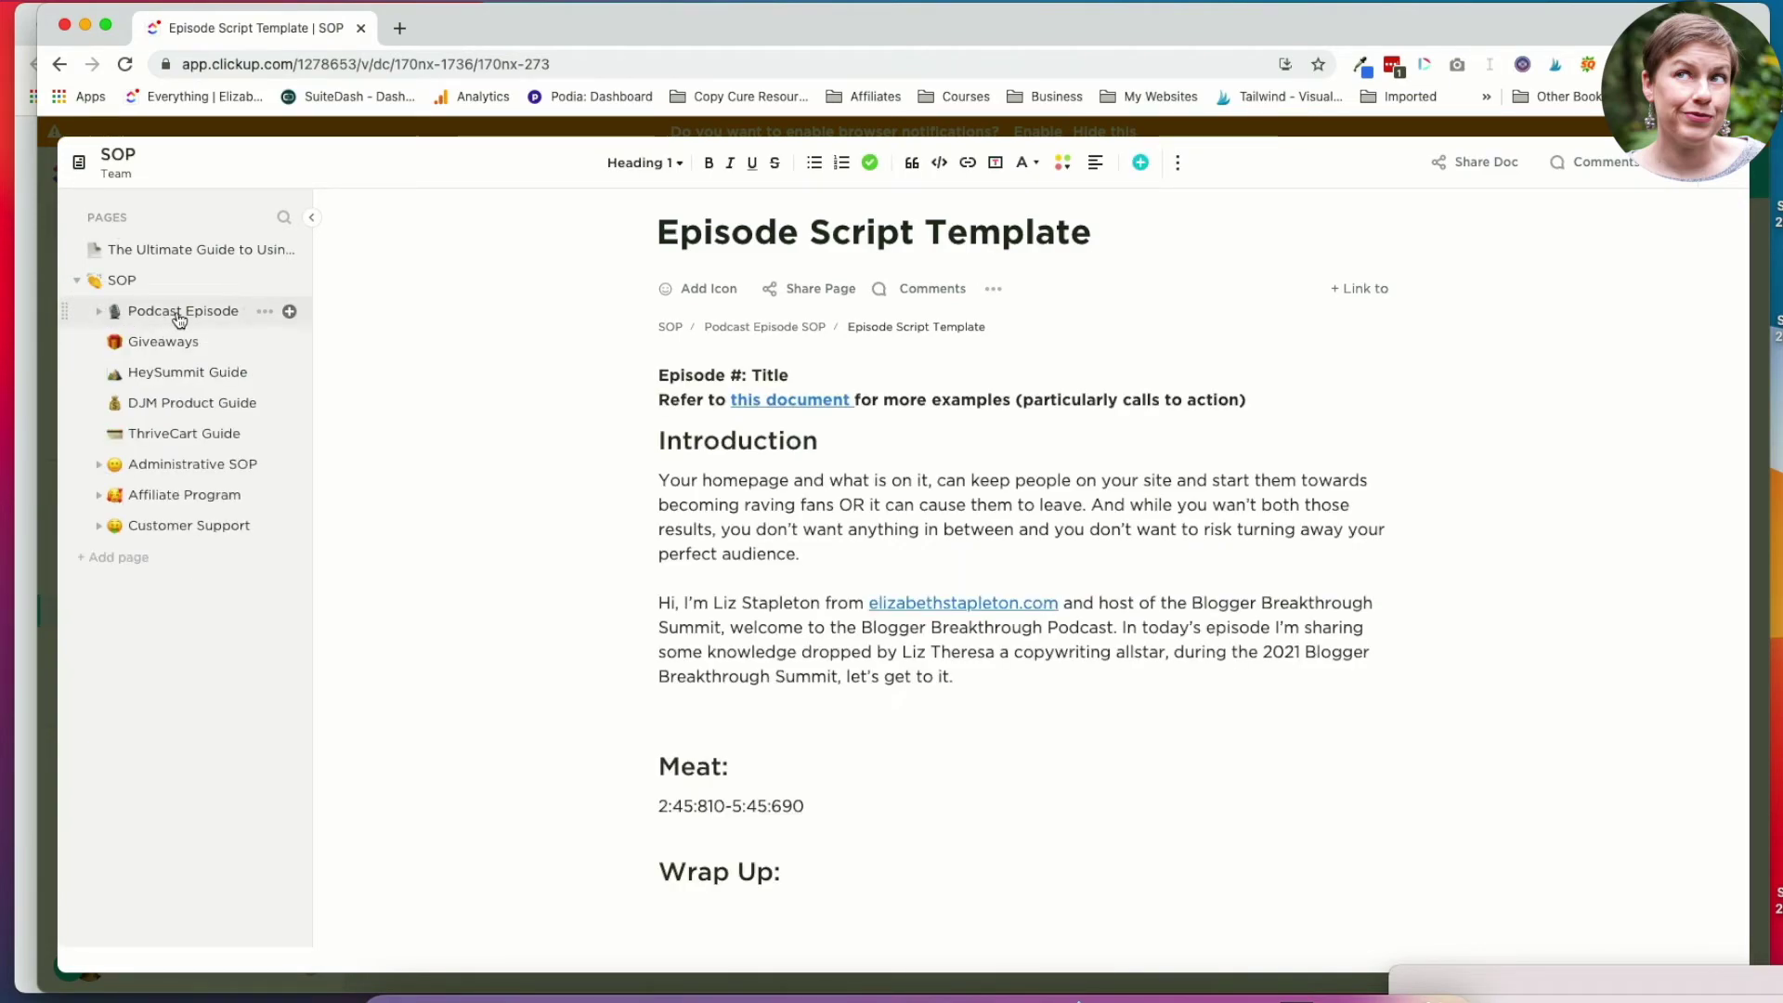
{"action": "left_click", "coordinate": [100, 312]}
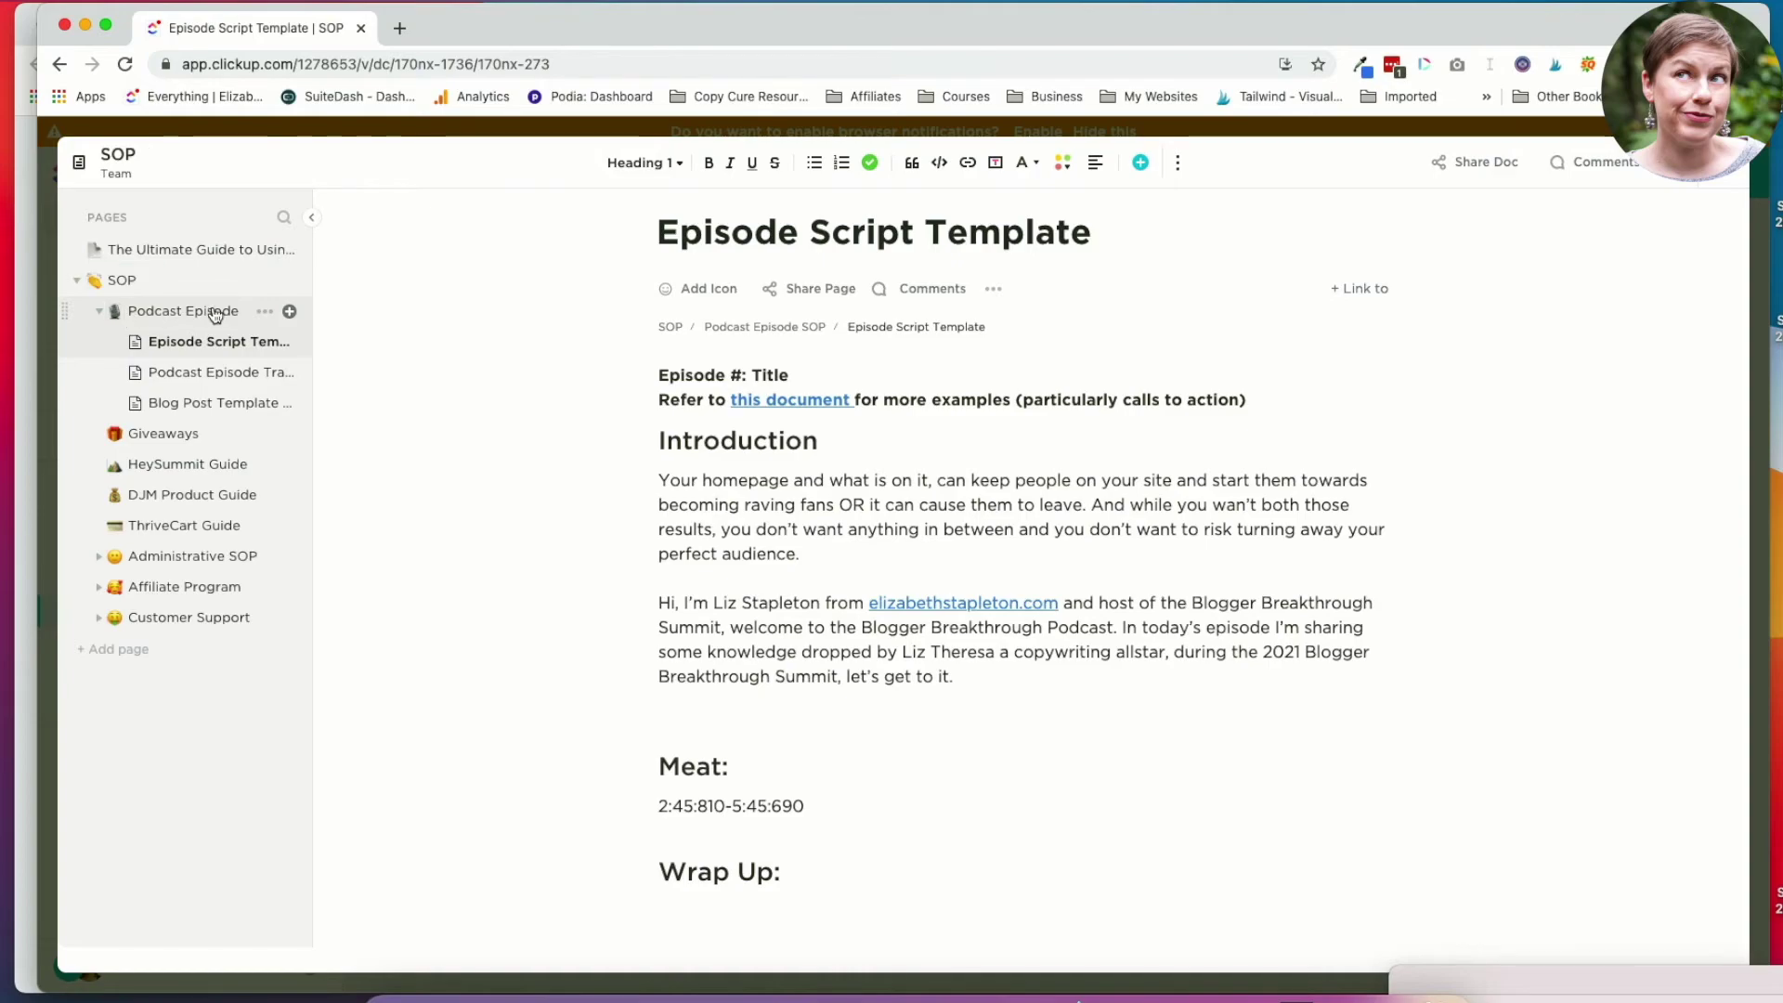
{"action": "left_click", "coordinate": [179, 311]}
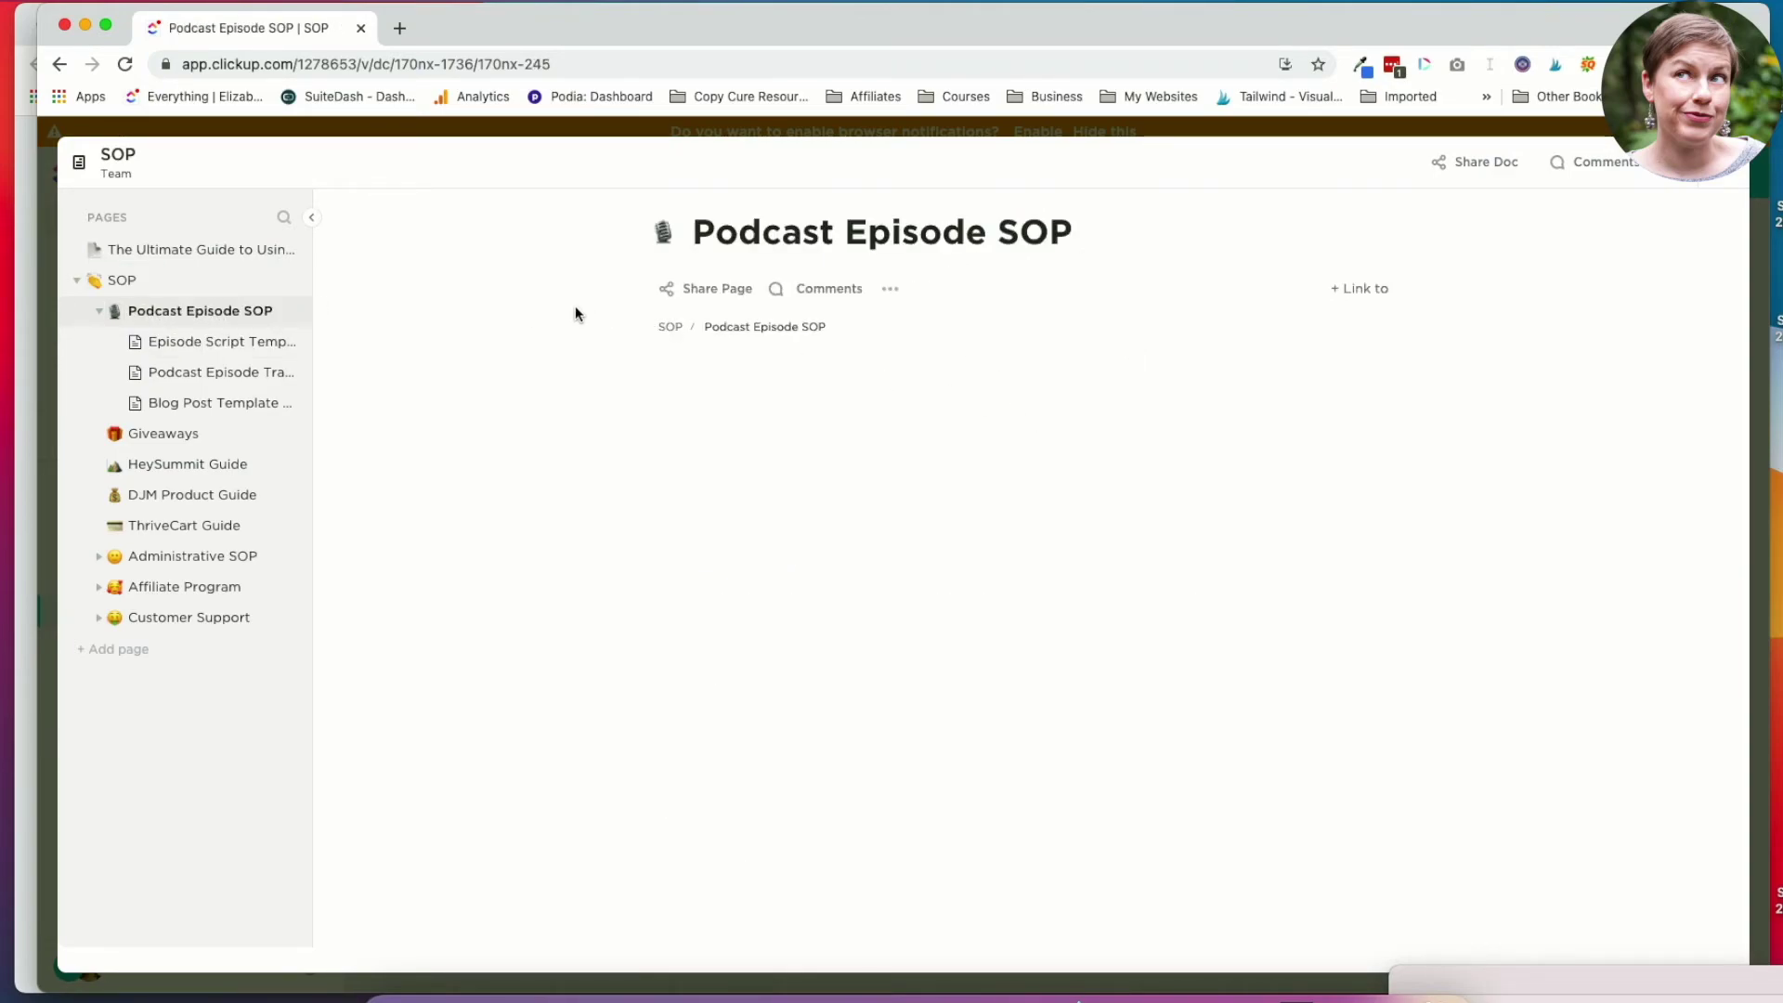
{"action": "scroll", "coordinate": [883, 427], "scroll_direction": "down", "scroll_amount": 15}
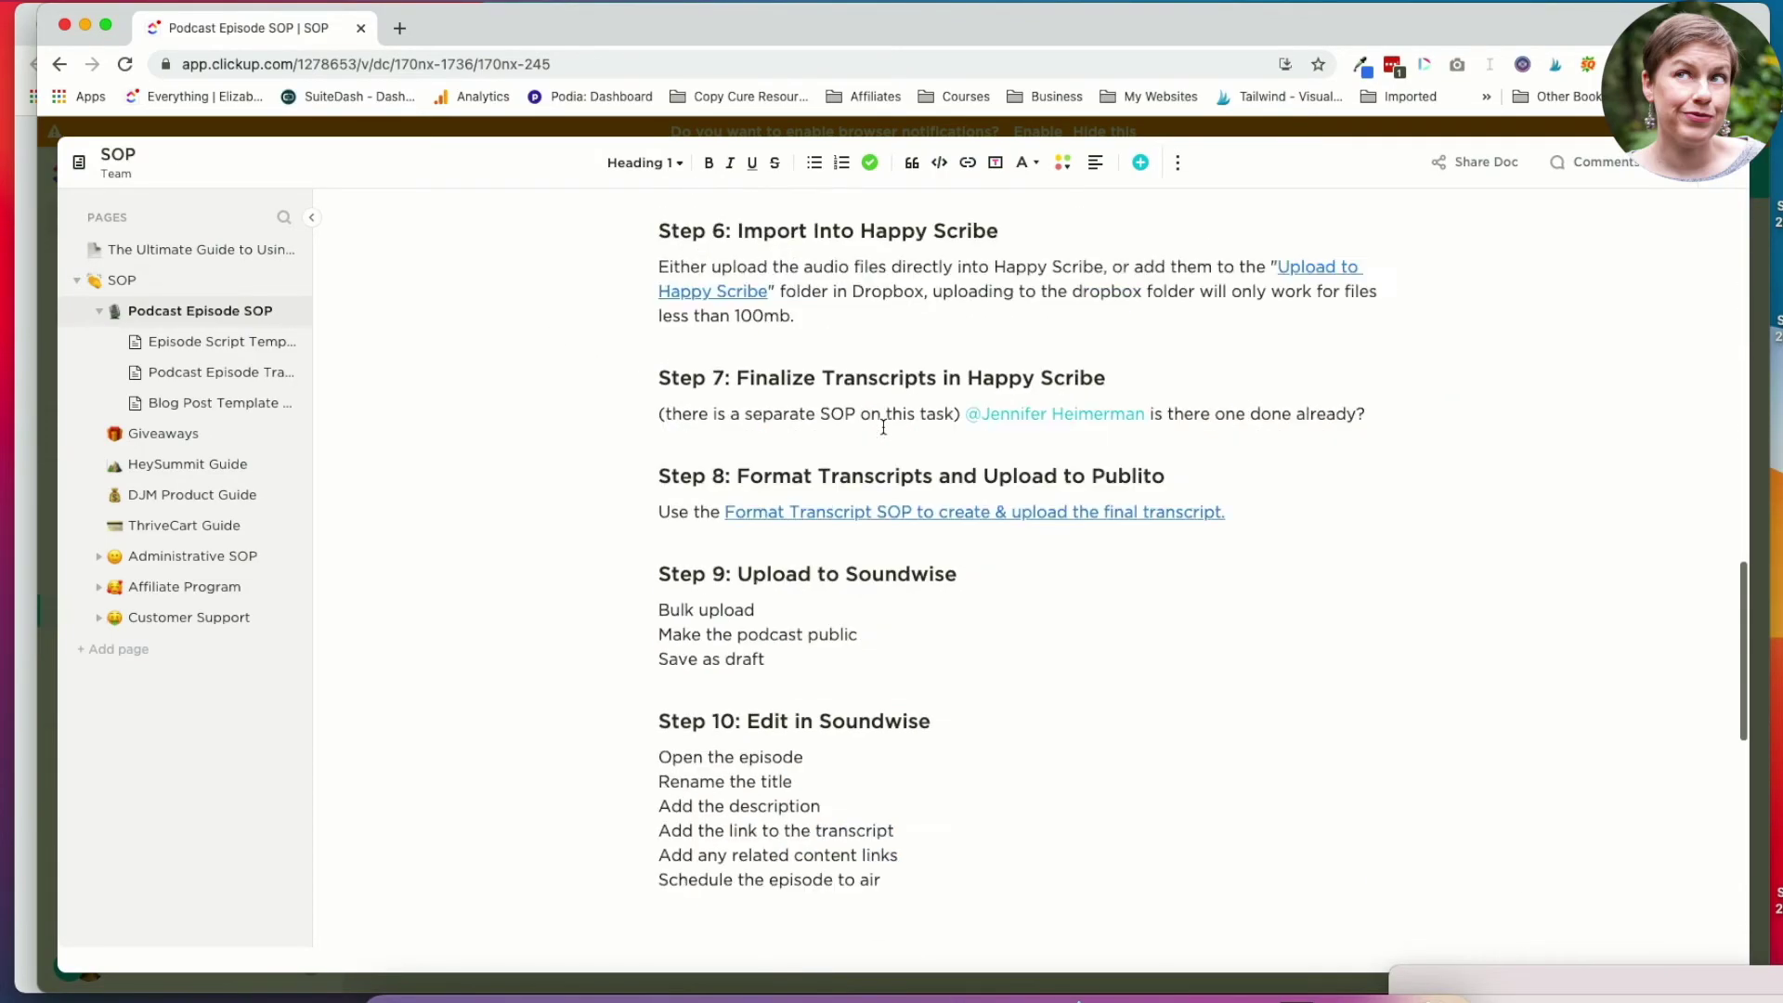
{"action": "scroll", "coordinate": [883, 436], "scroll_direction": "down", "scroll_amount": 5}
{"action": "scroll", "coordinate": [883, 436], "scroll_direction": "up", "scroll_amount": 20}
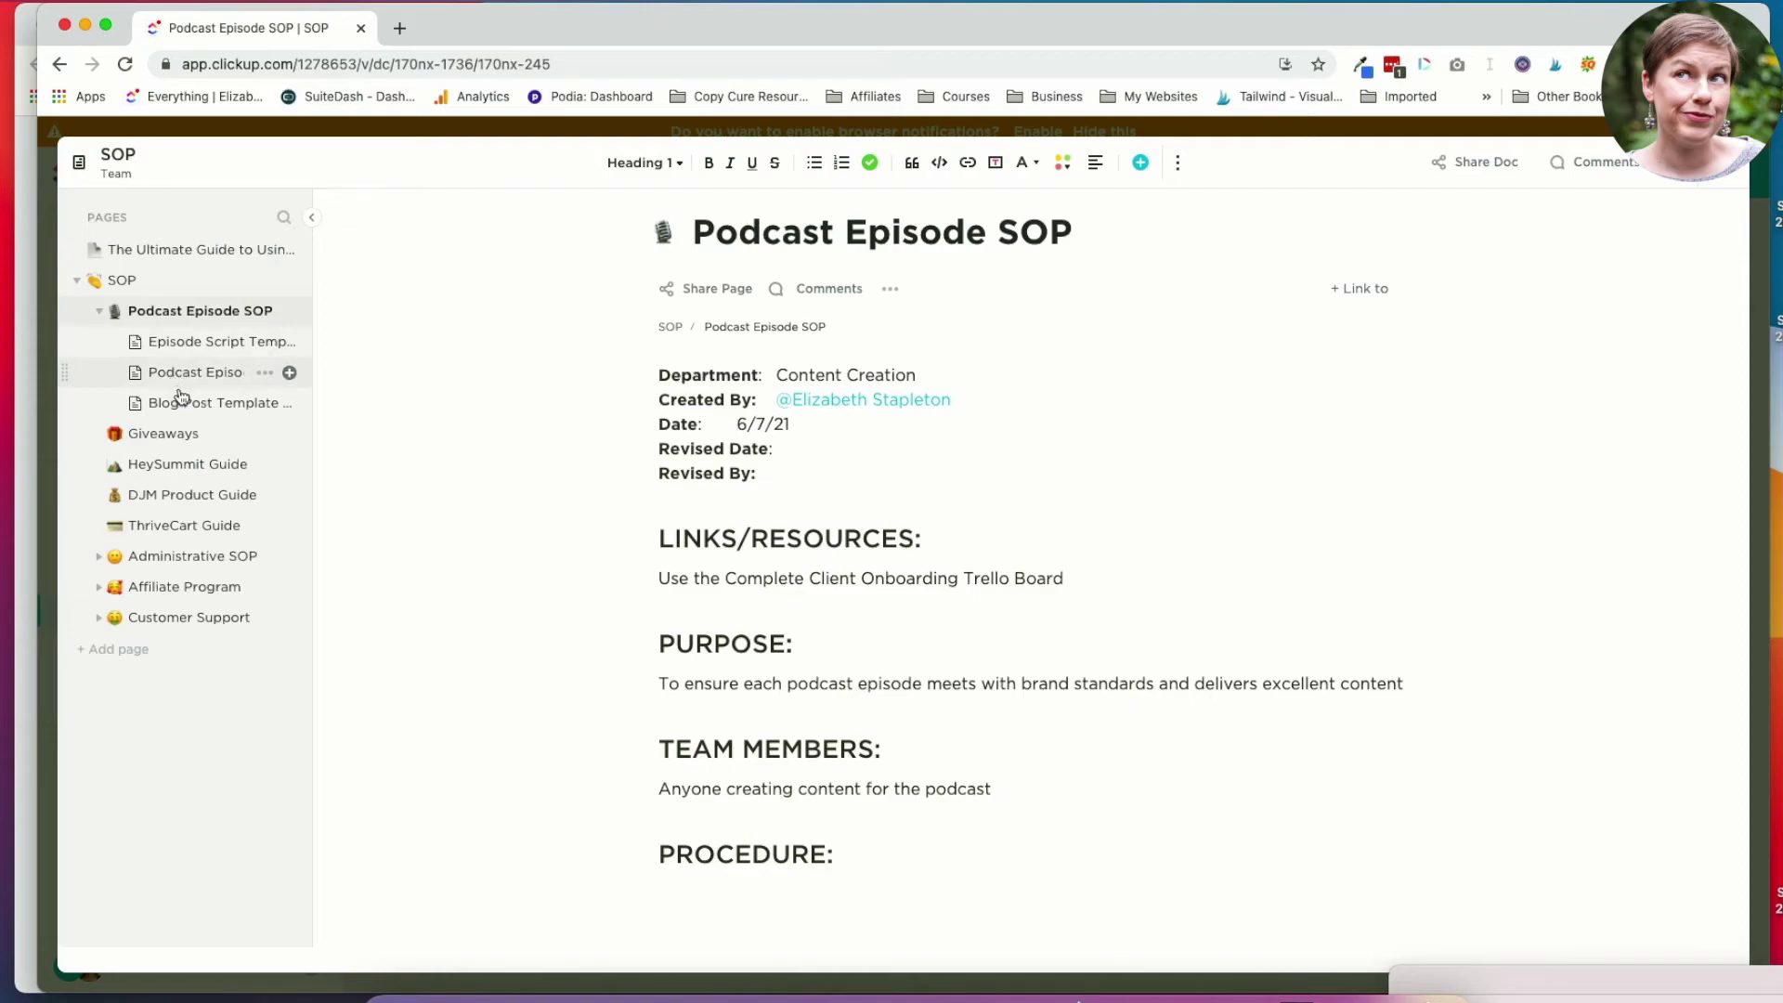
{"action": "left_click", "coordinate": [100, 314]}
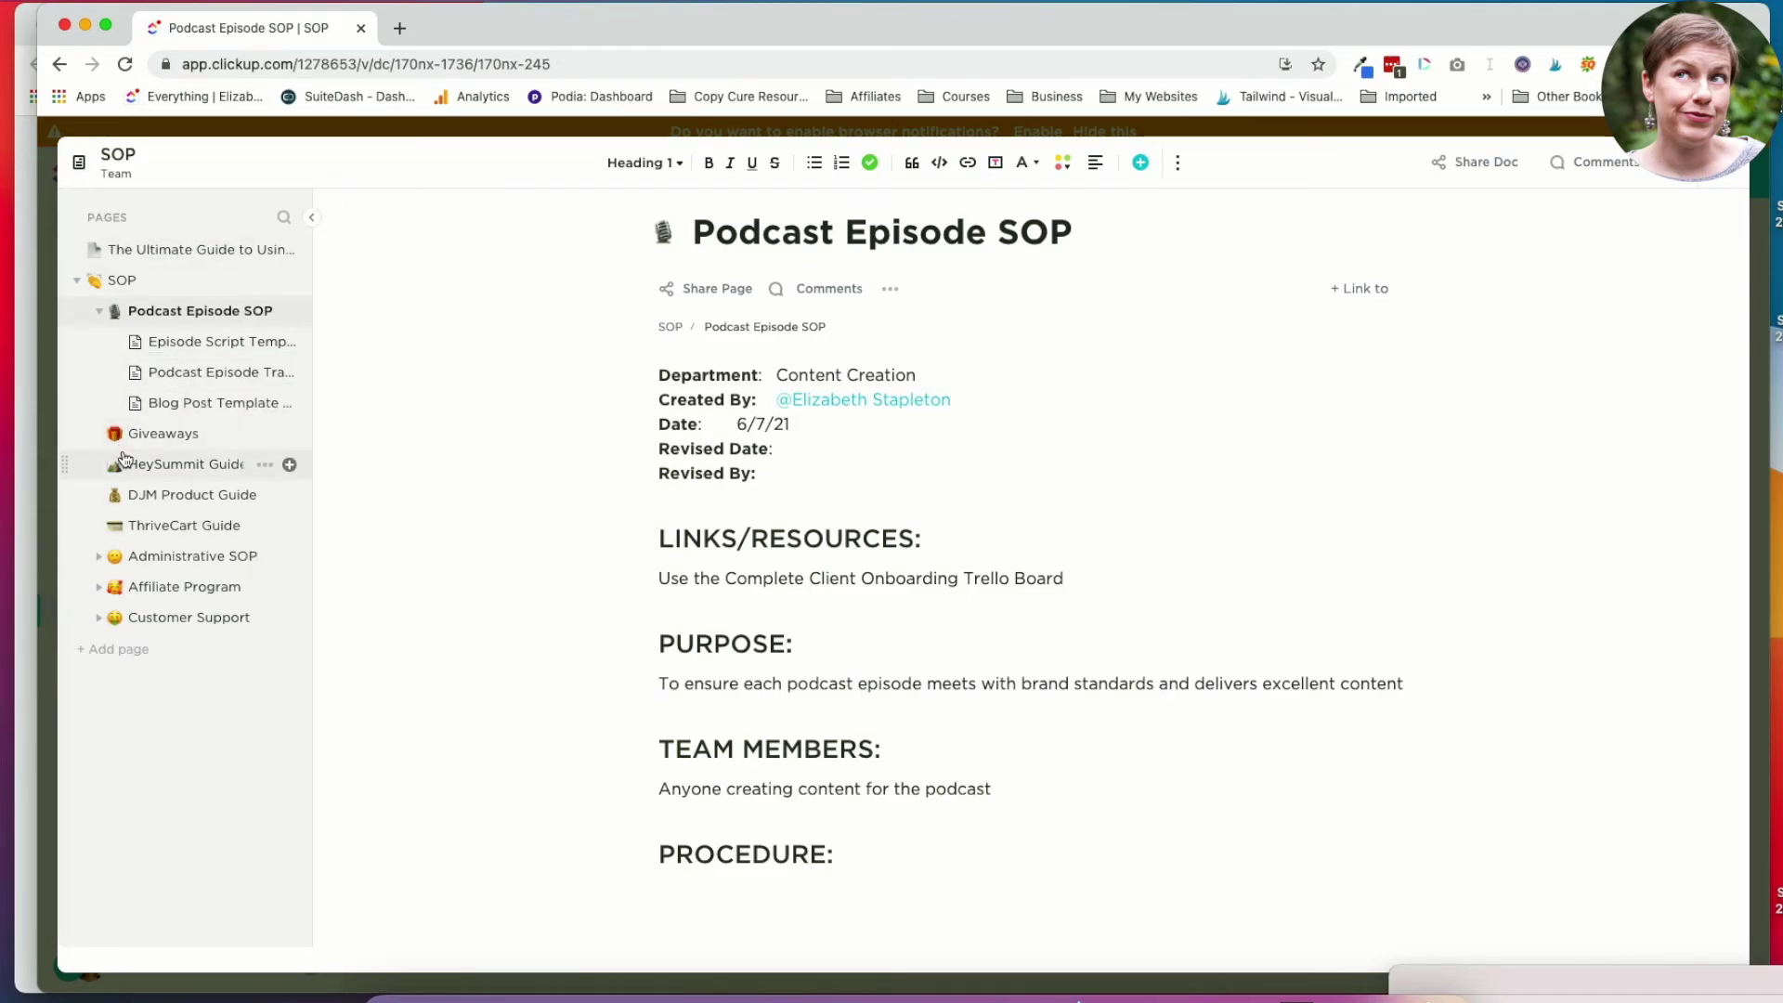
{"action": "left_click", "coordinate": [107, 318]}
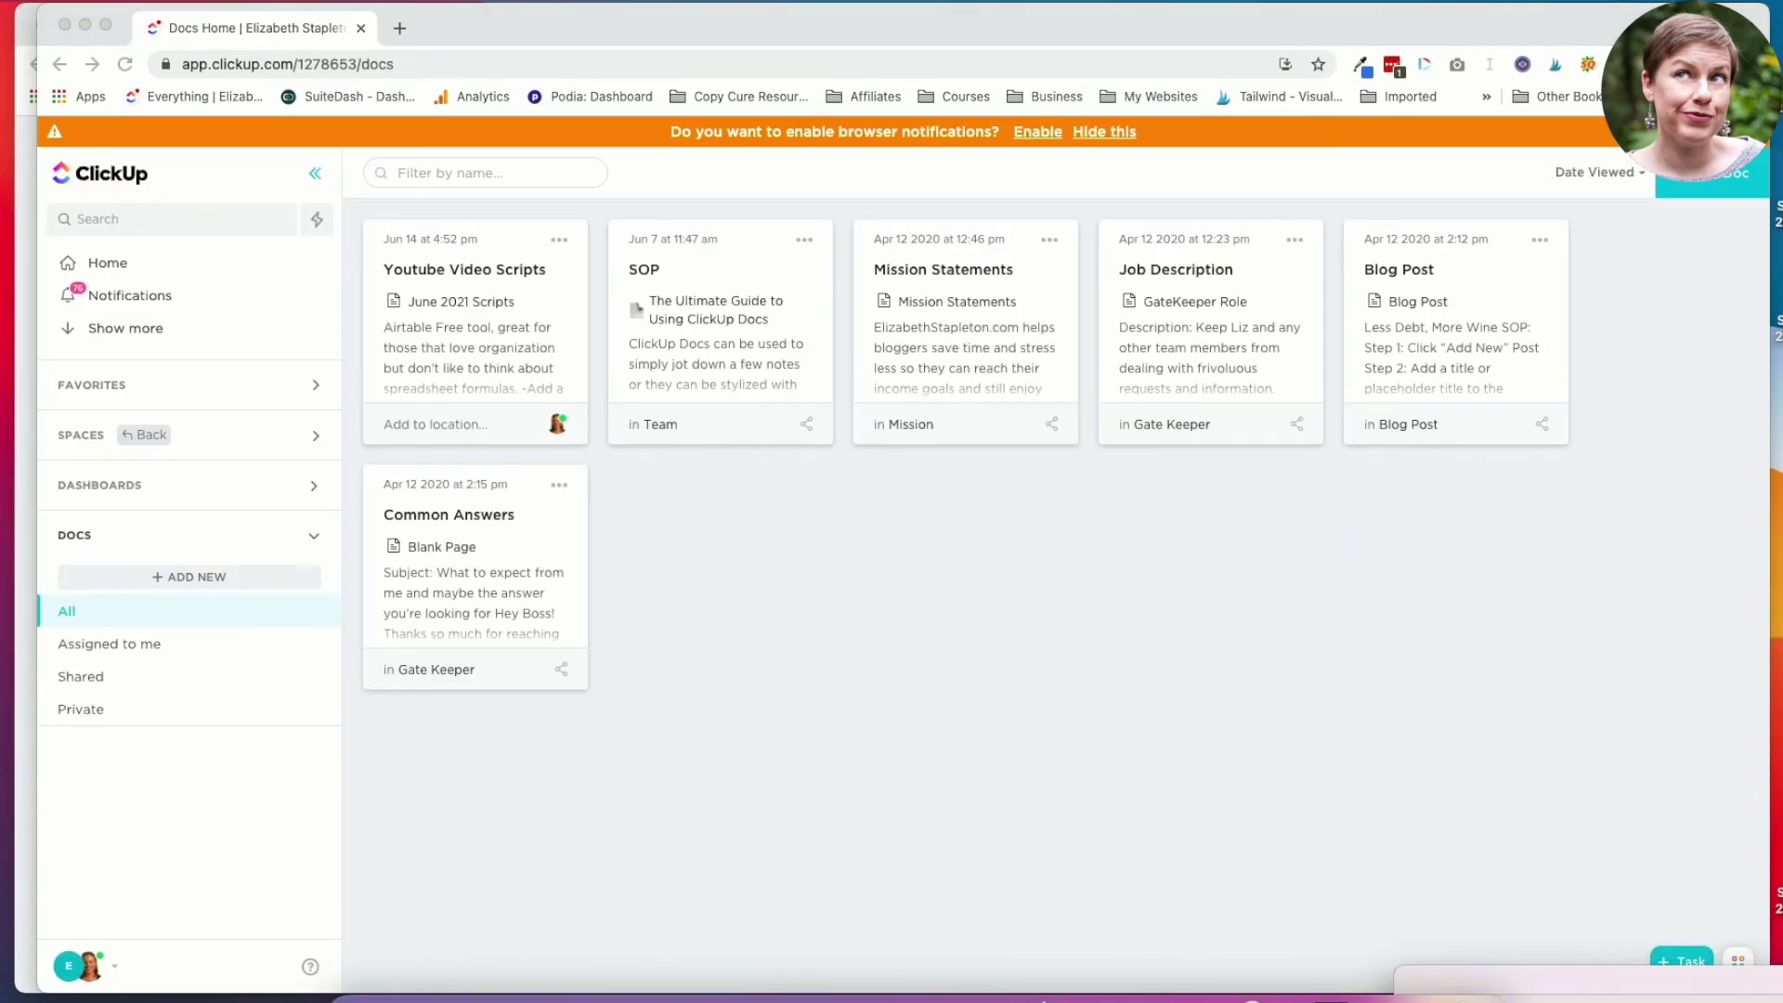
Open the Notepad from the quick actions and select the note named 'new'.
{"action": "left_click", "coordinate": [1739, 963]}
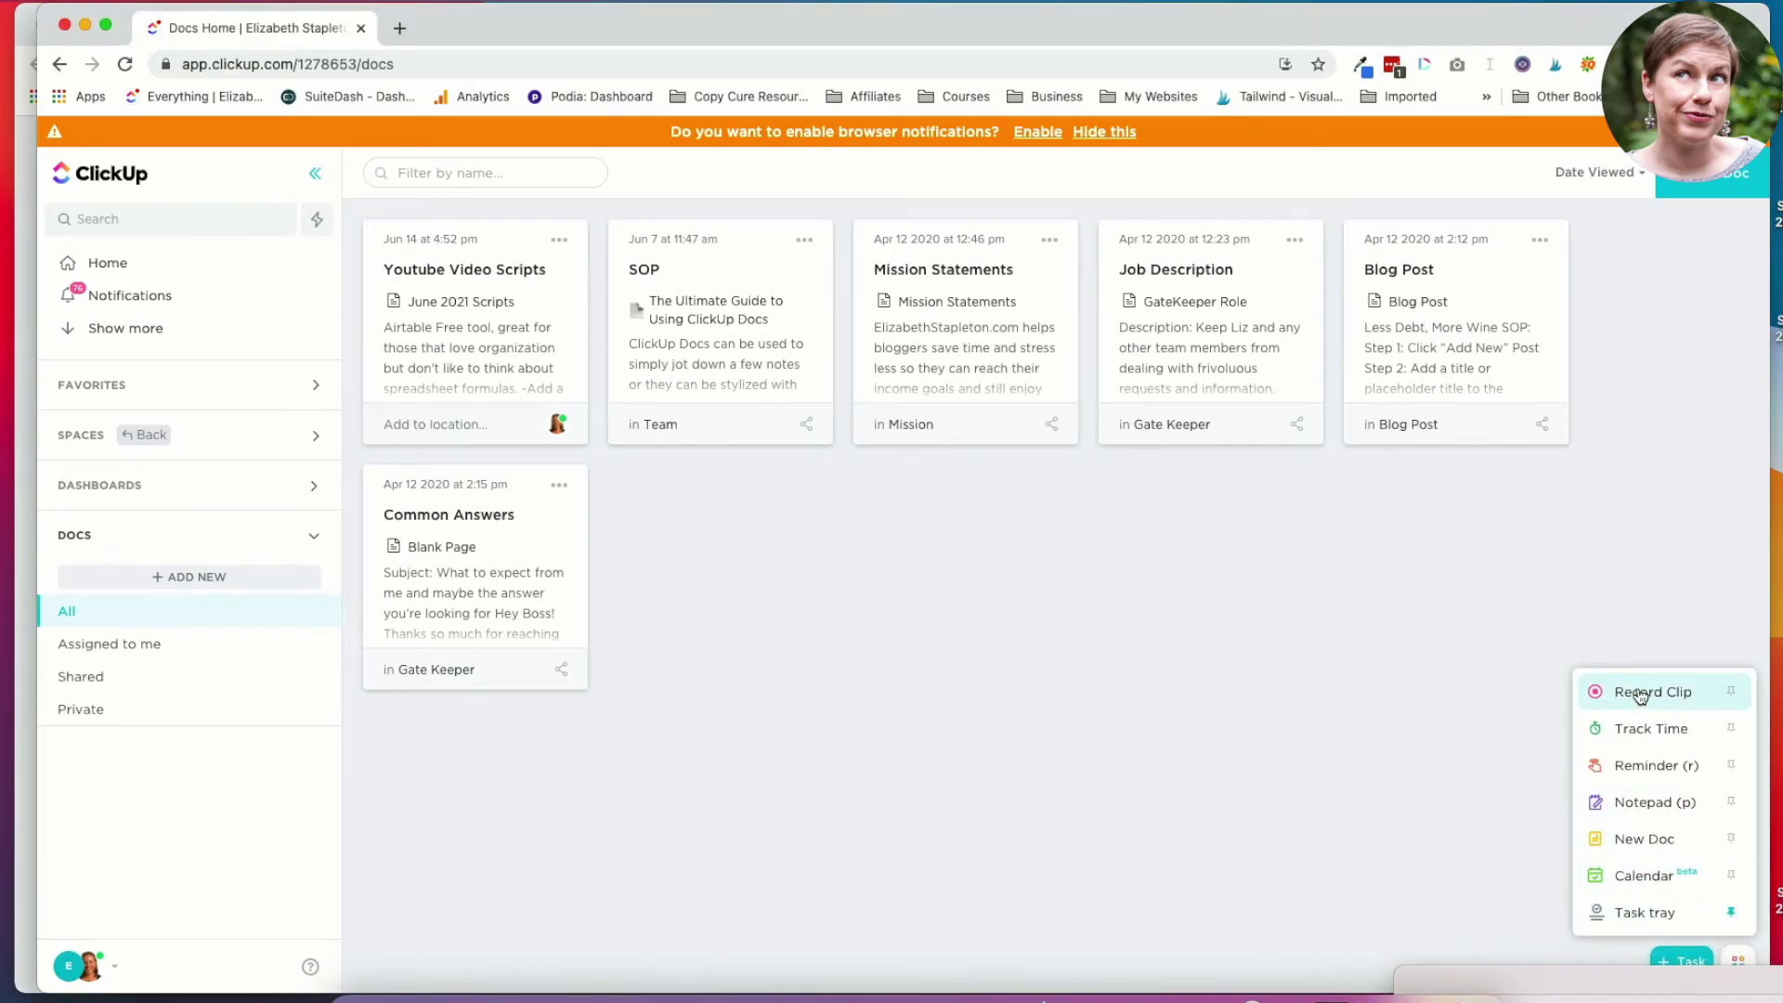
{"action": "left_click", "coordinate": [1690, 804]}
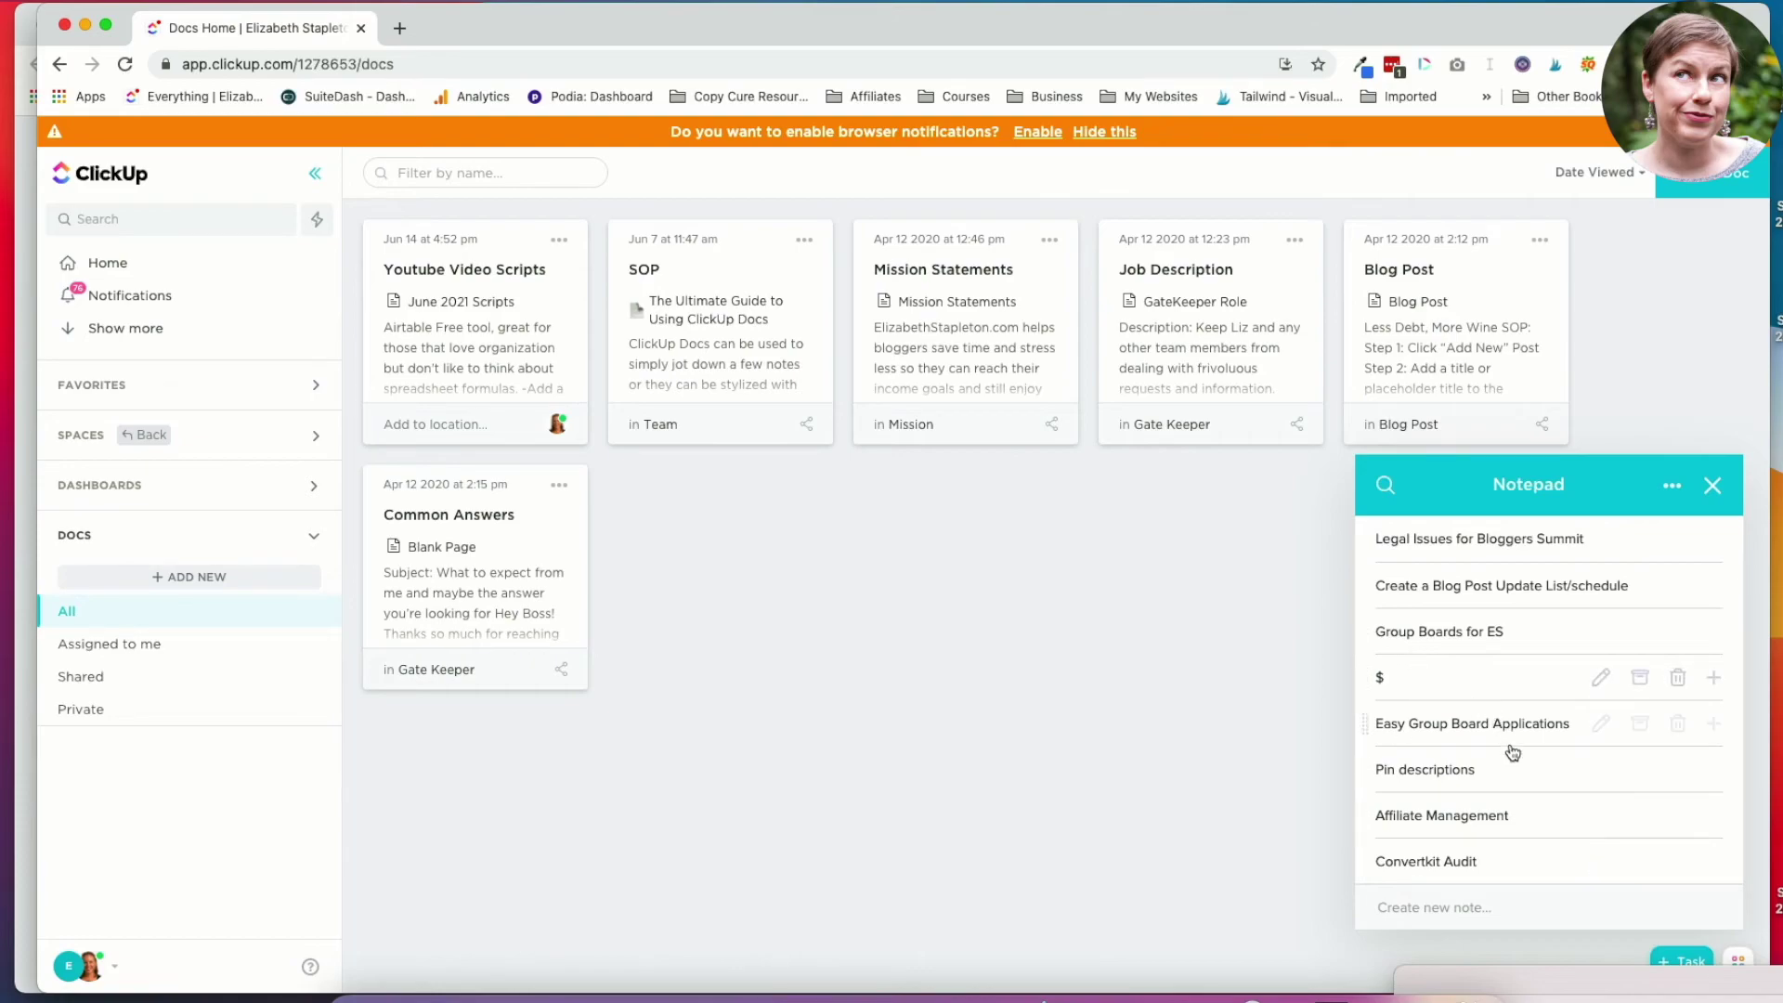
{"action": "scroll", "coordinate": [1521, 785], "scroll_direction": "down", "scroll_amount": 1}
{"action": "left_click", "coordinate": [1389, 862]}
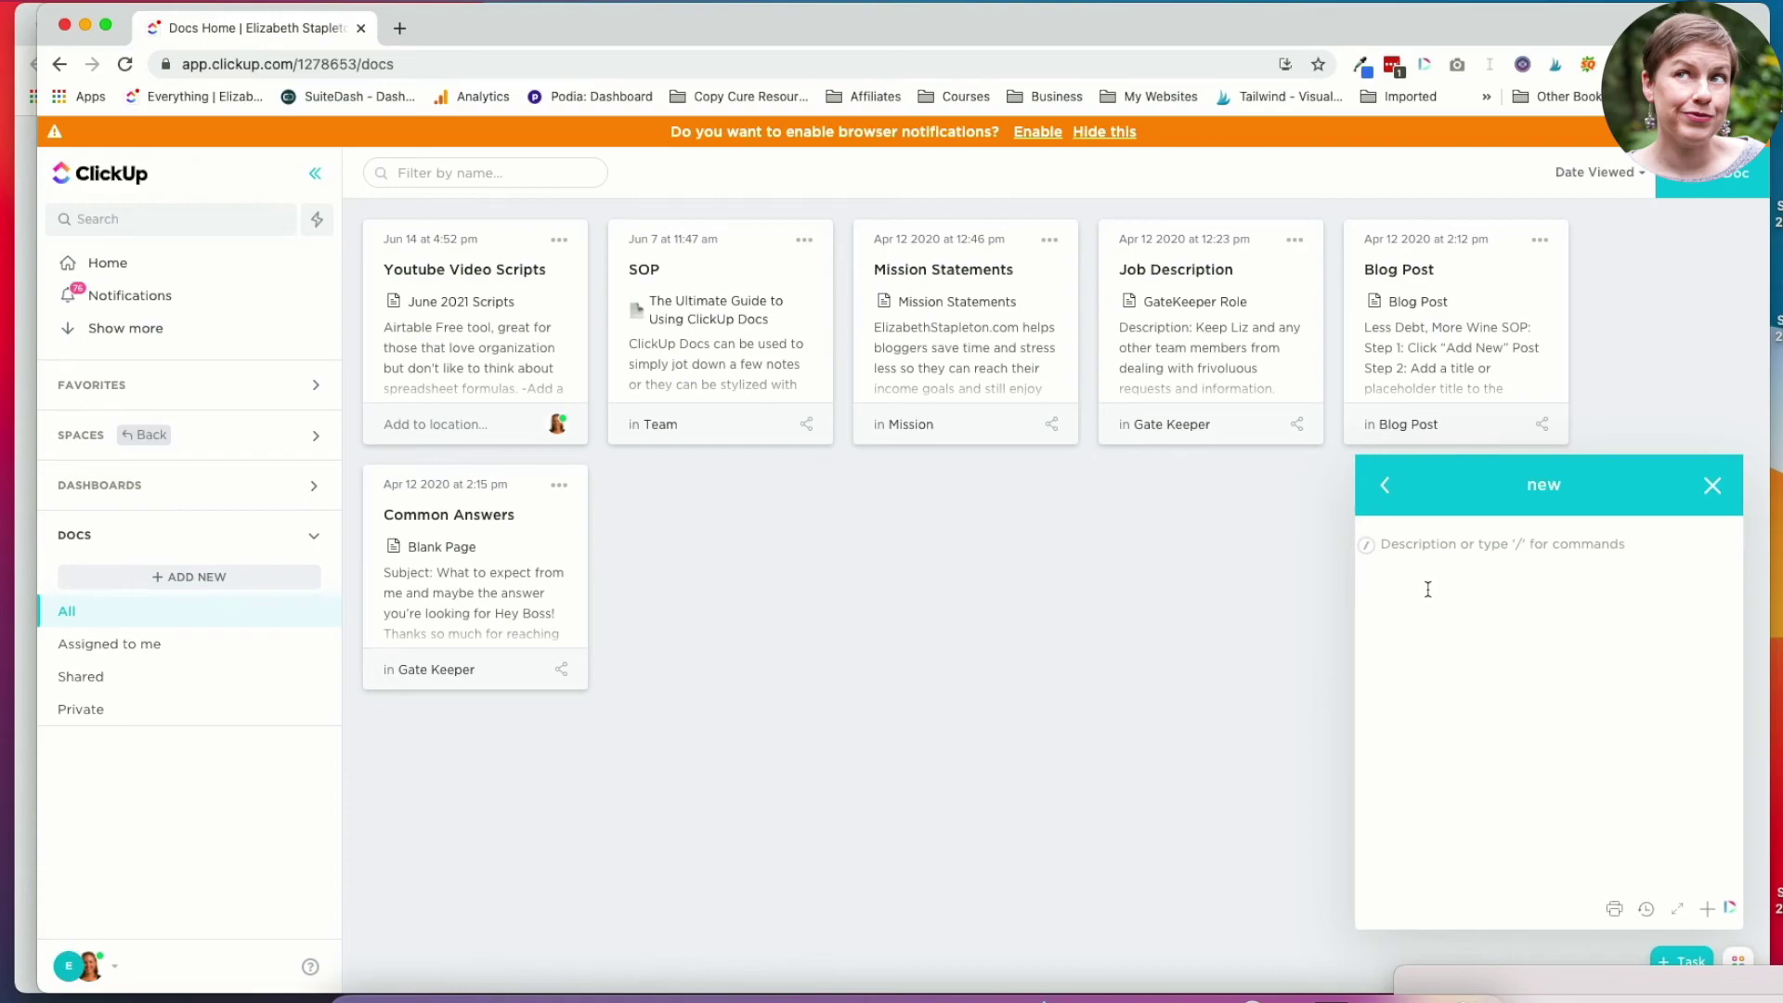
Add 'blah blah blah' to the note, close the Notepad, and head back to the spaces.
{"action": "type", "text": "blah blah blah"}
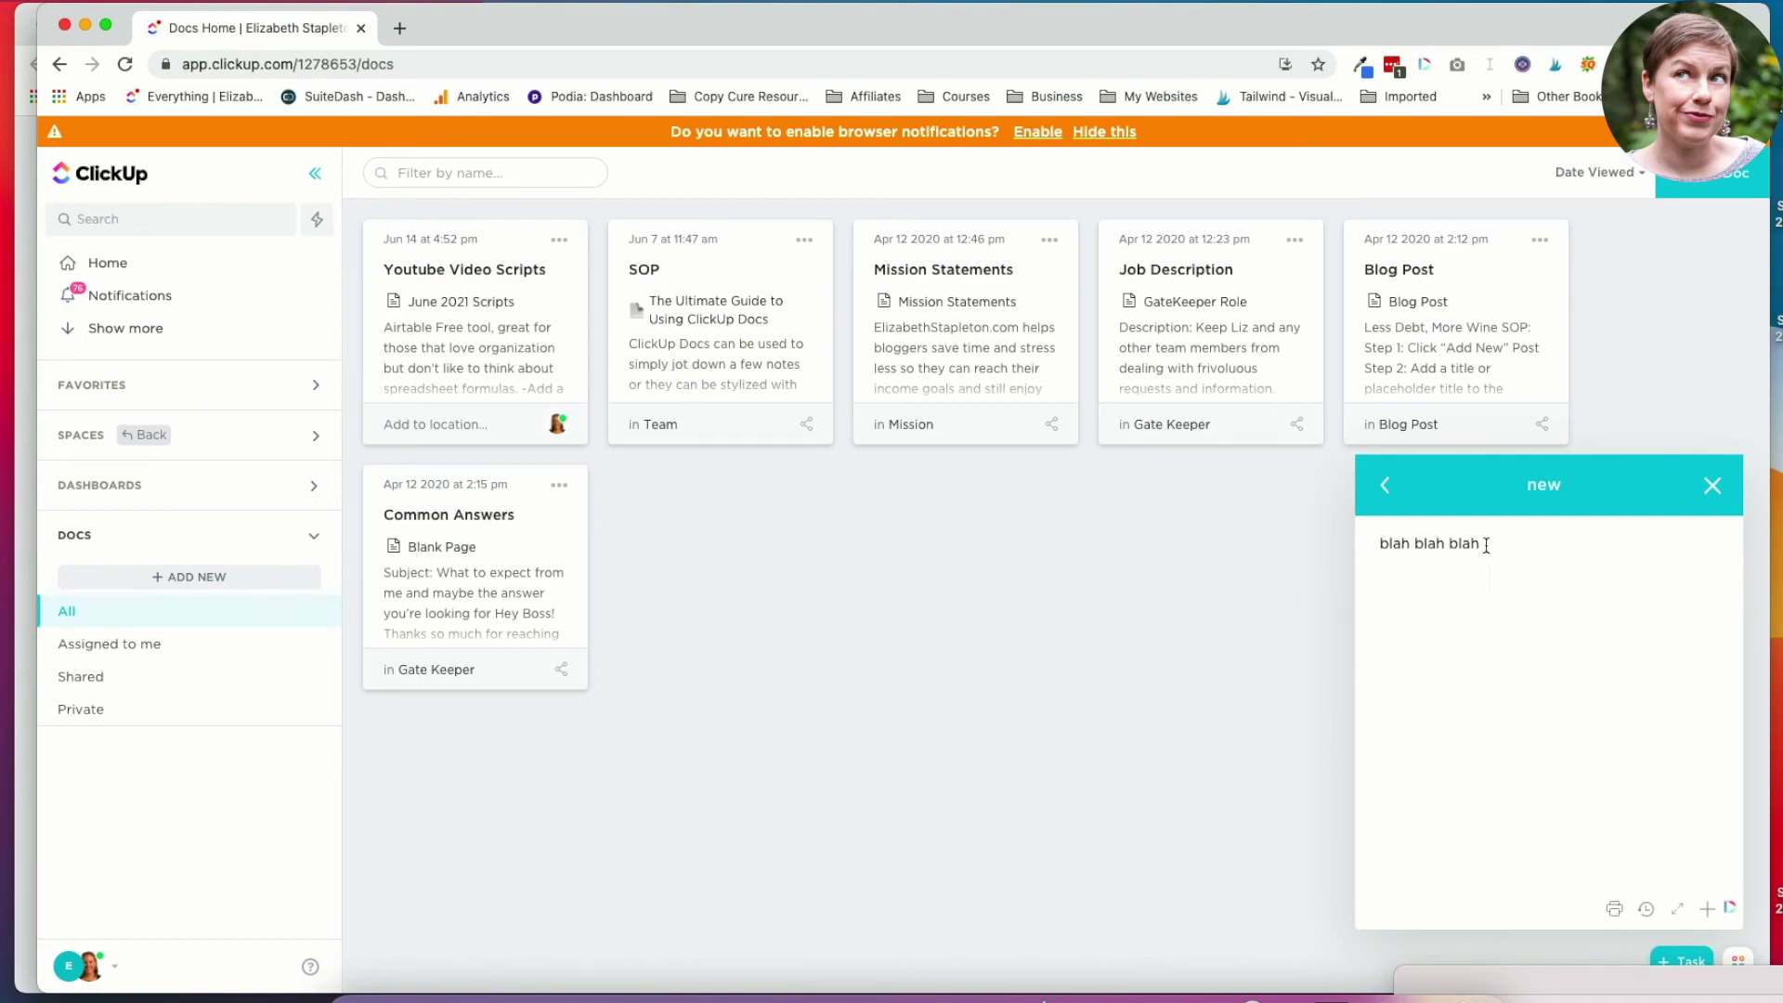
{"action": "left_click_drag", "start_coordinate": [1486, 546], "coordinate": [1380, 542]}
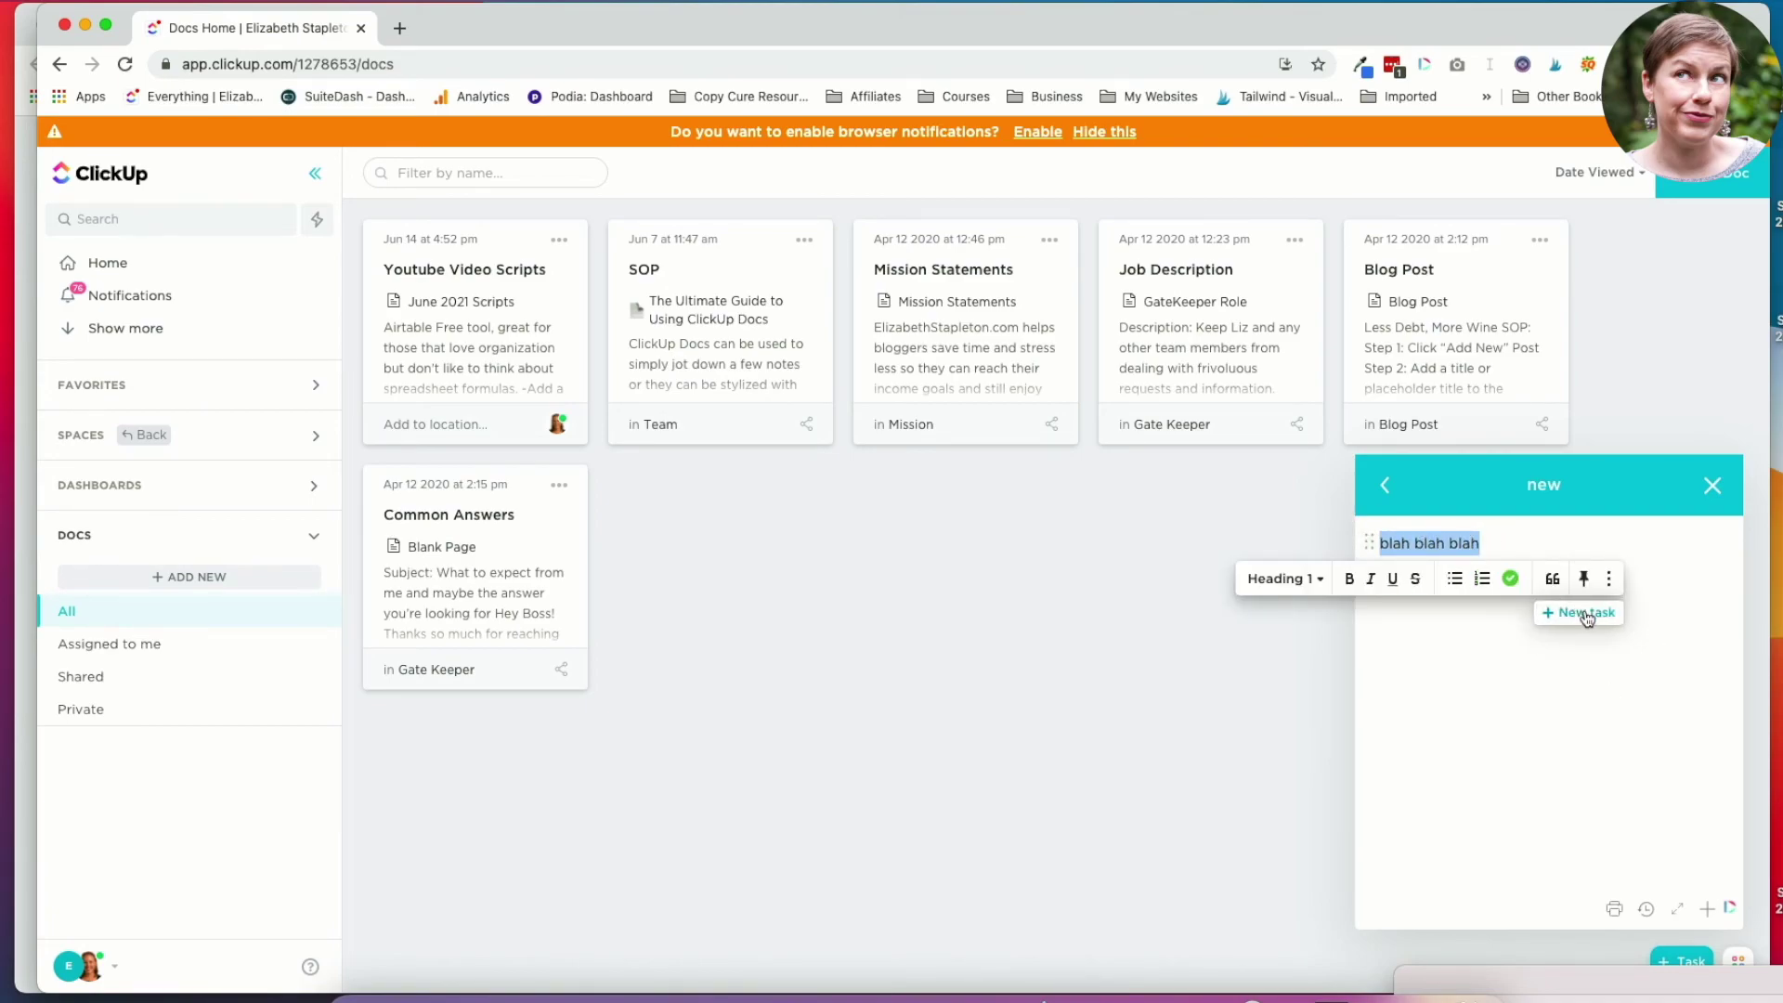
{"action": "left_click", "coordinate": [1549, 750]}
{"action": "left_click", "coordinate": [1384, 486]}
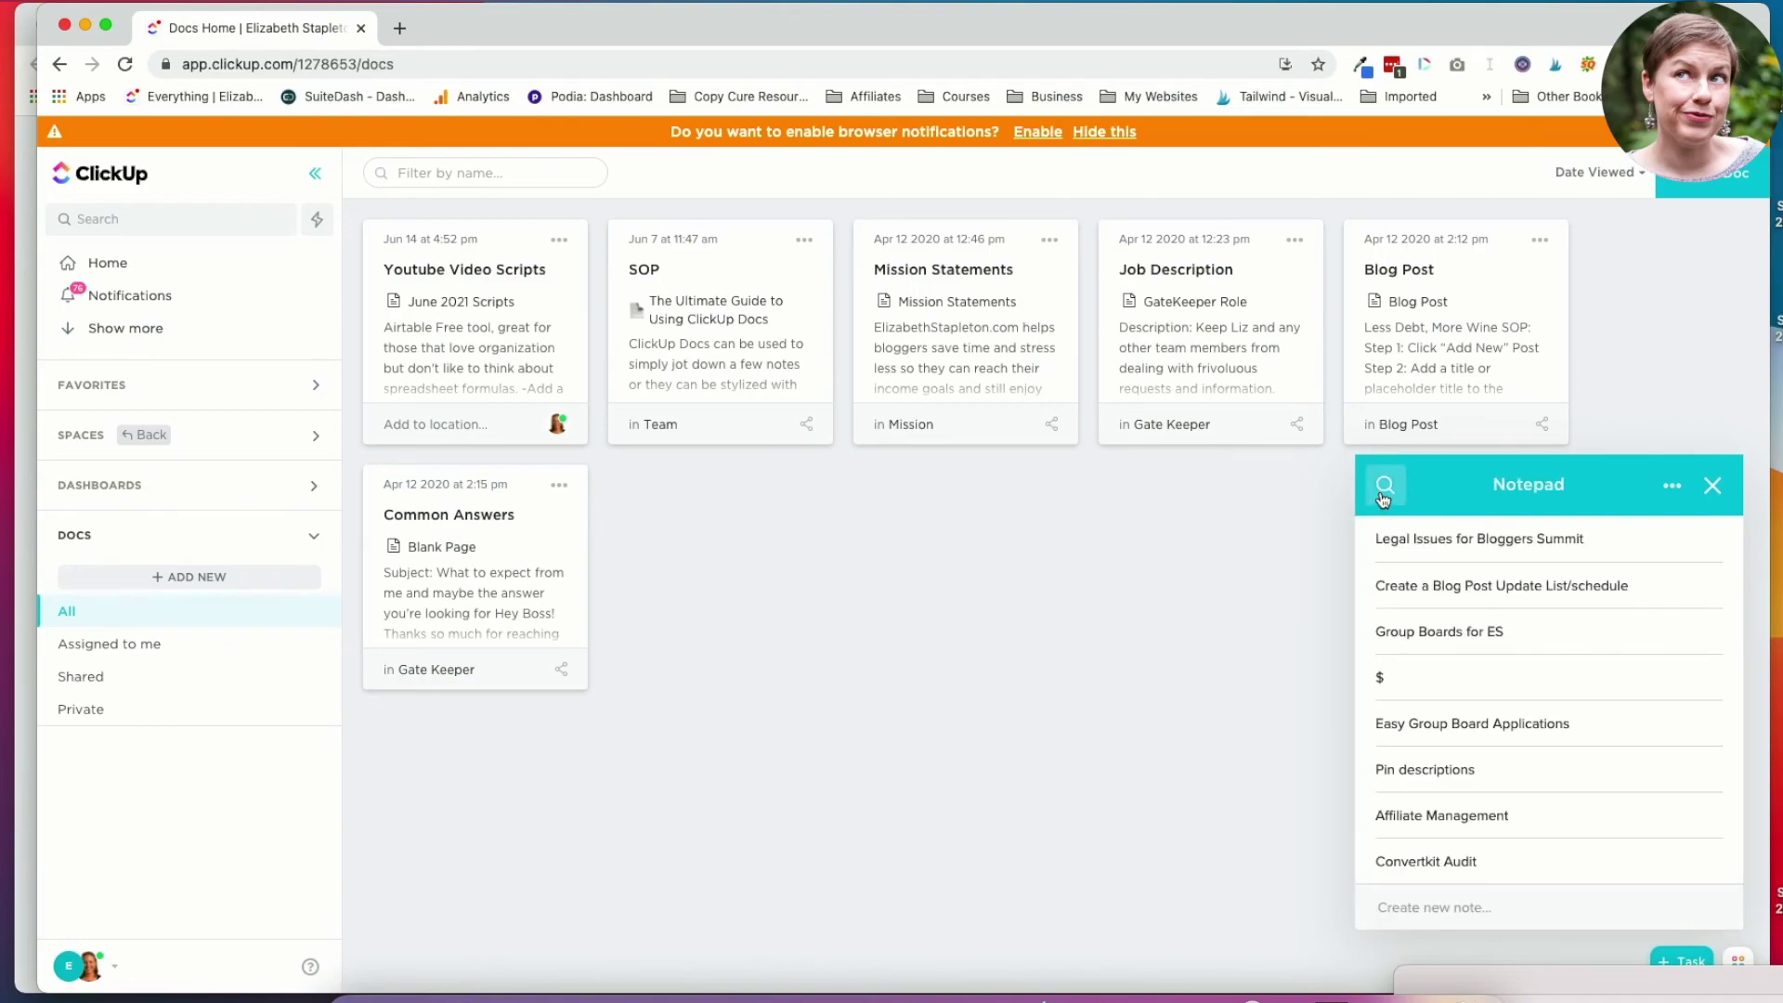
{"action": "left_click", "coordinate": [1713, 486]}
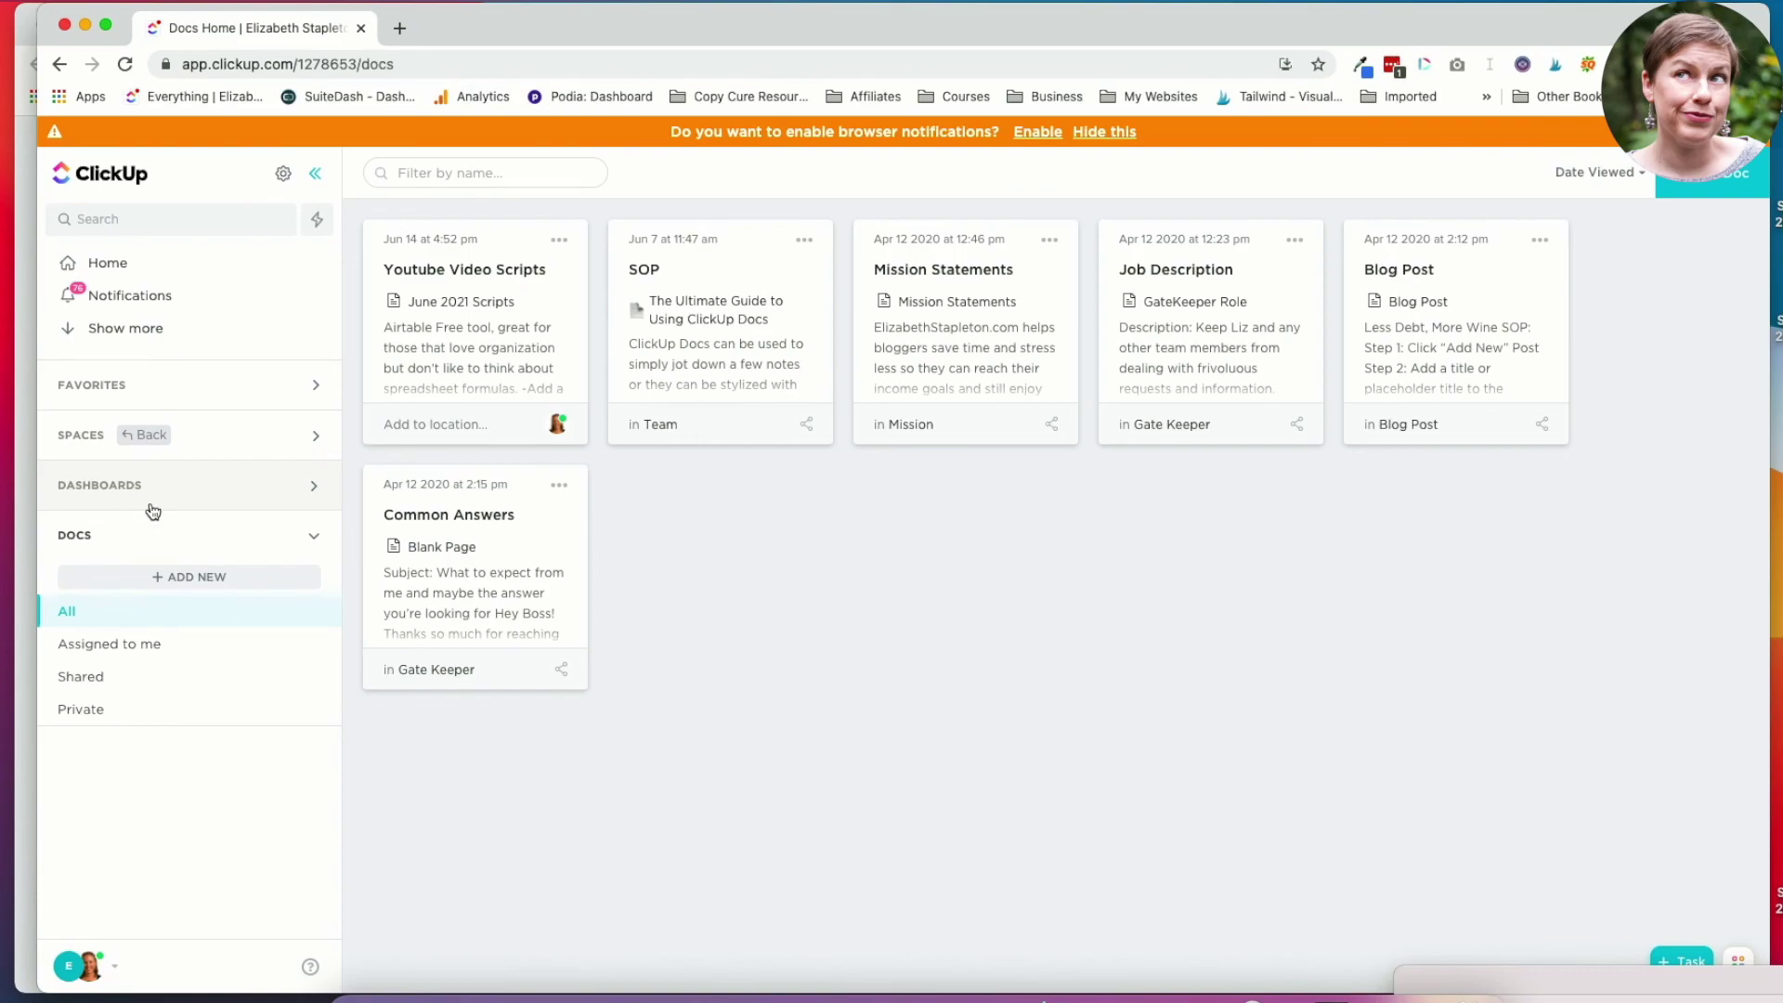
{"action": "left_click", "coordinate": [158, 437]}
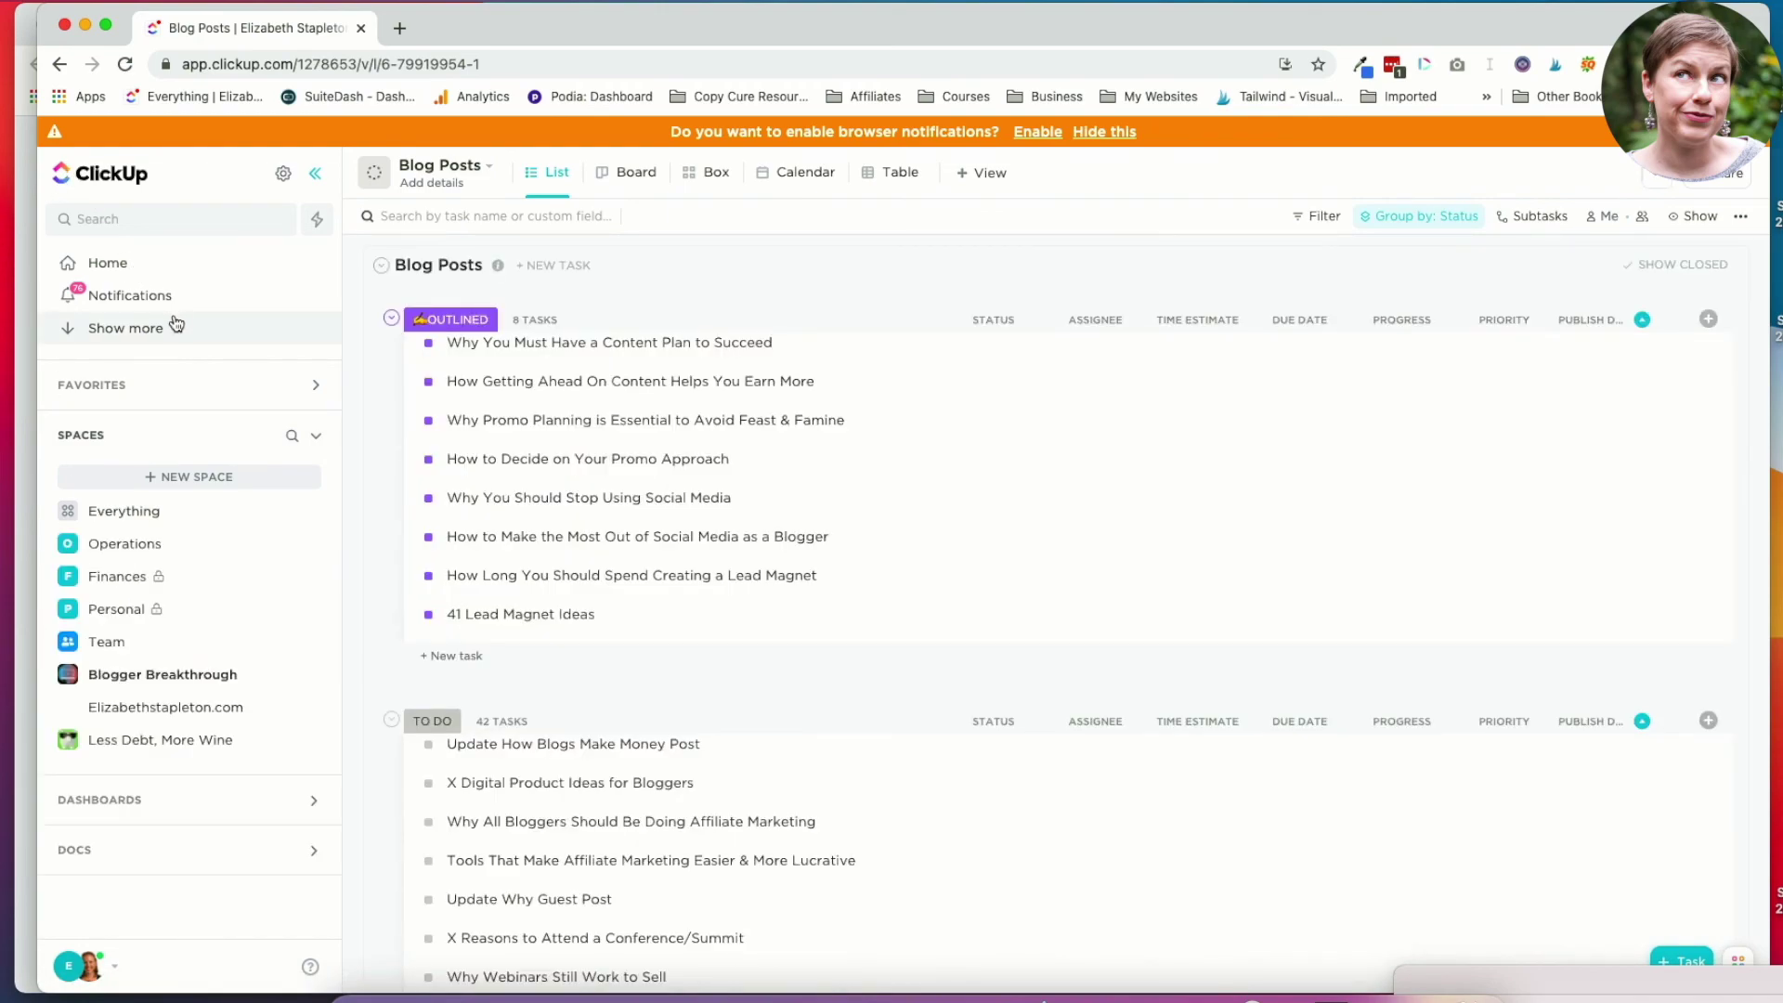
Switch to the Everything view and scroll through its Today, Tomorrow, Thursday and Friday groups.
{"action": "left_click", "coordinate": [109, 511]}
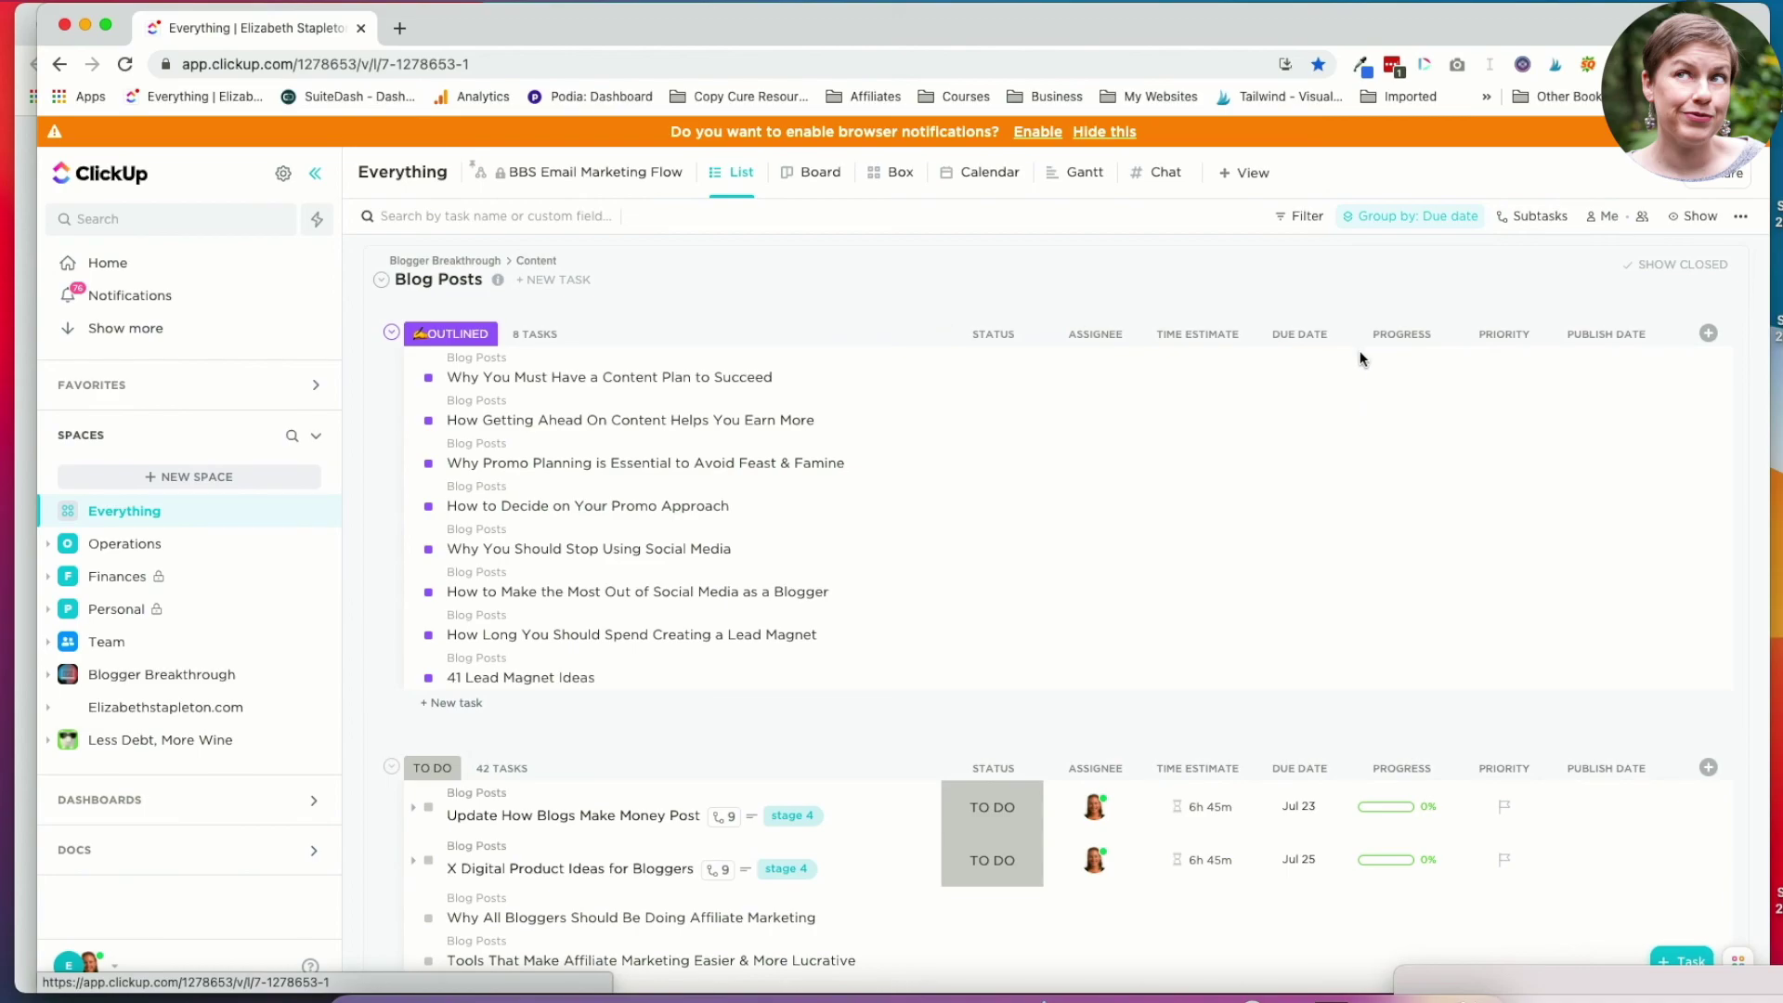
{"action": "left_click", "coordinate": [1532, 217]}
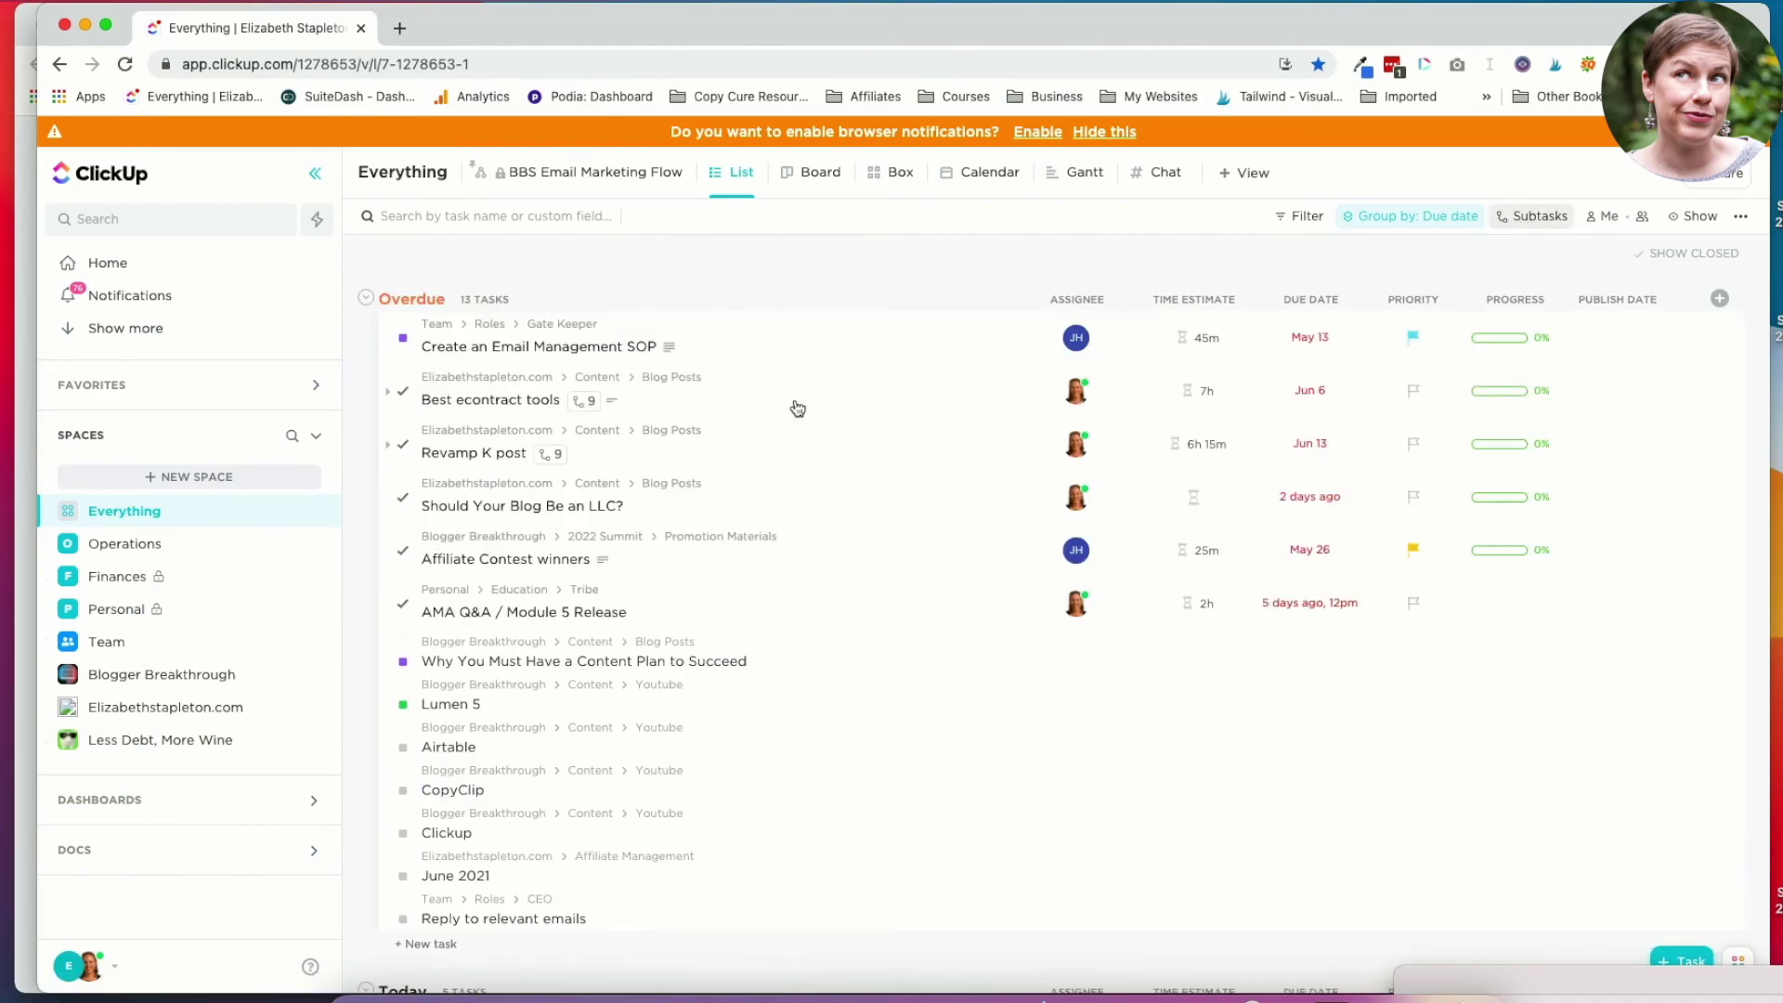
{"action": "scroll", "coordinate": [754, 446], "scroll_direction": "down", "scroll_amount": 8}
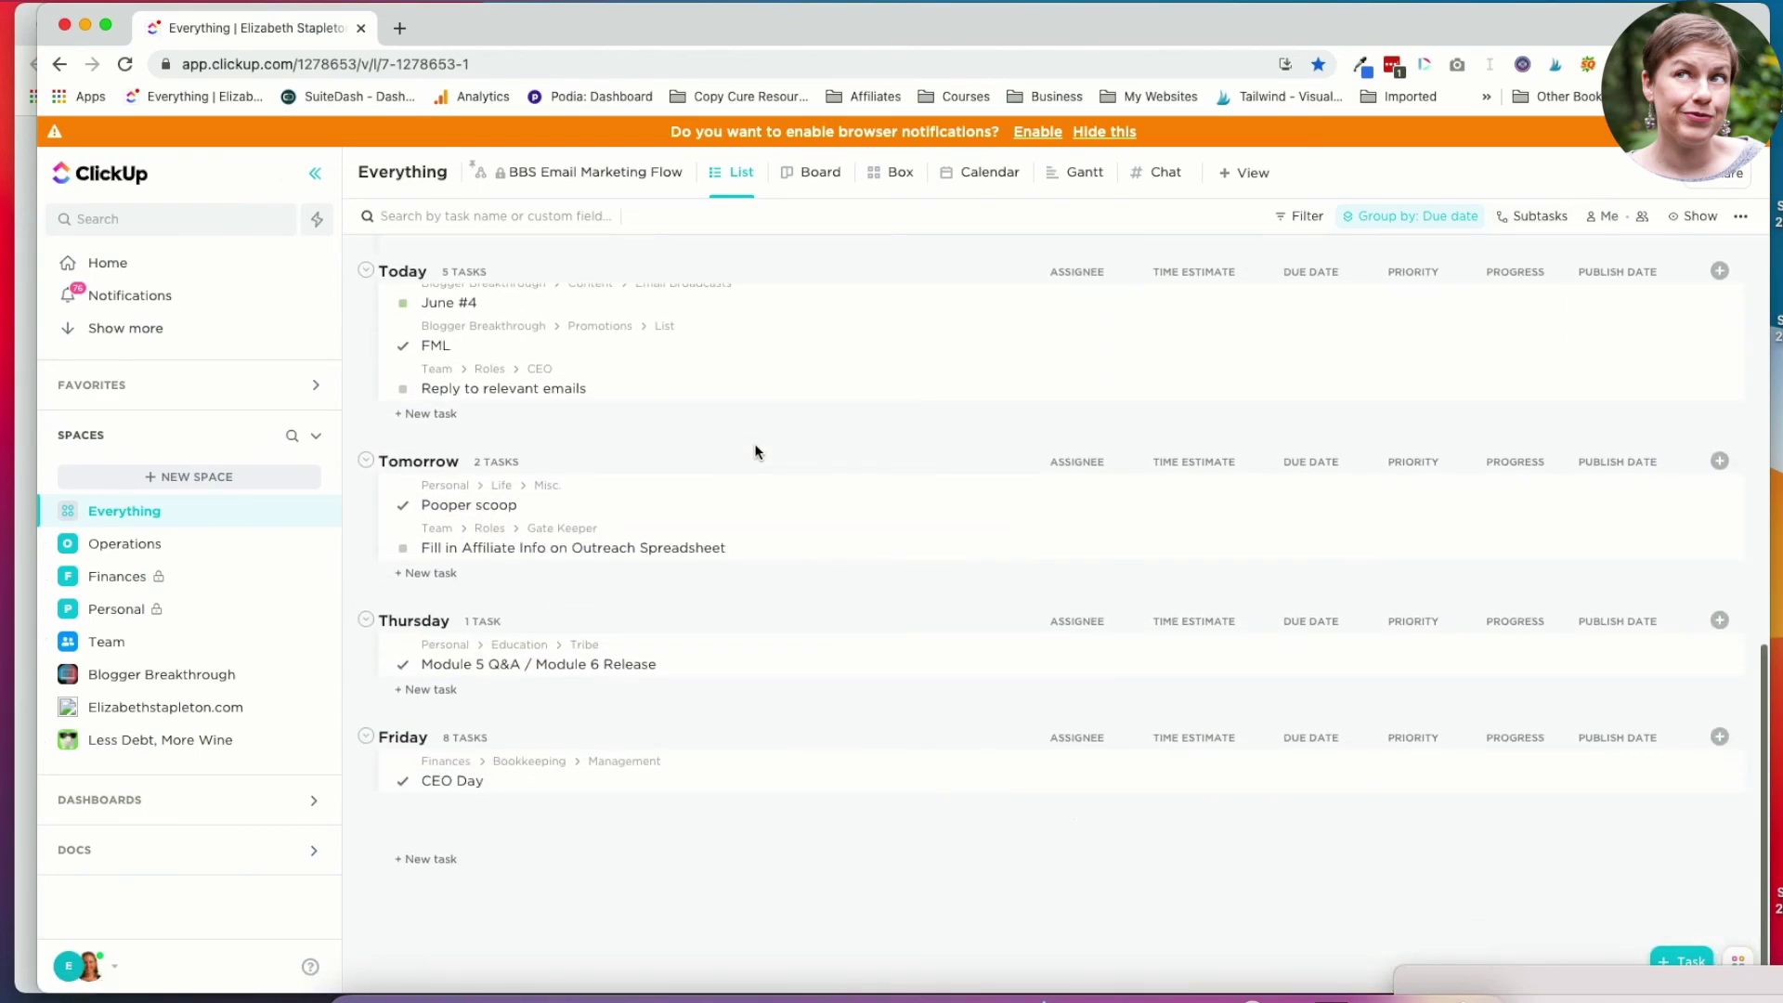